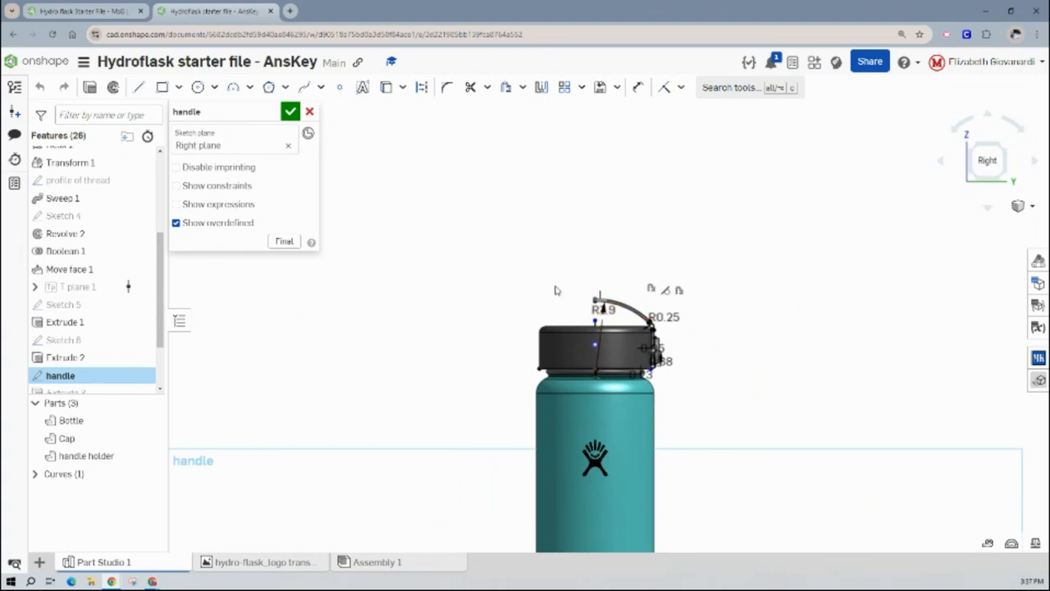
- Examine the handle sketch in the answer key, from the curved top down to the handle holder on the cap
middle_drag(555, 291, 576, 176)
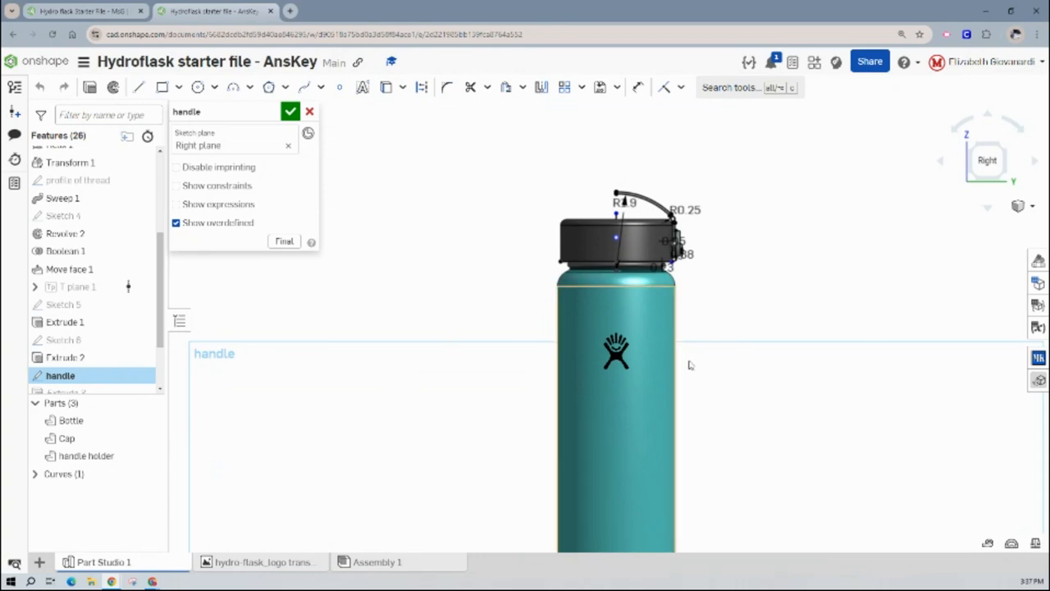
scroll(633, 138, up, 6)
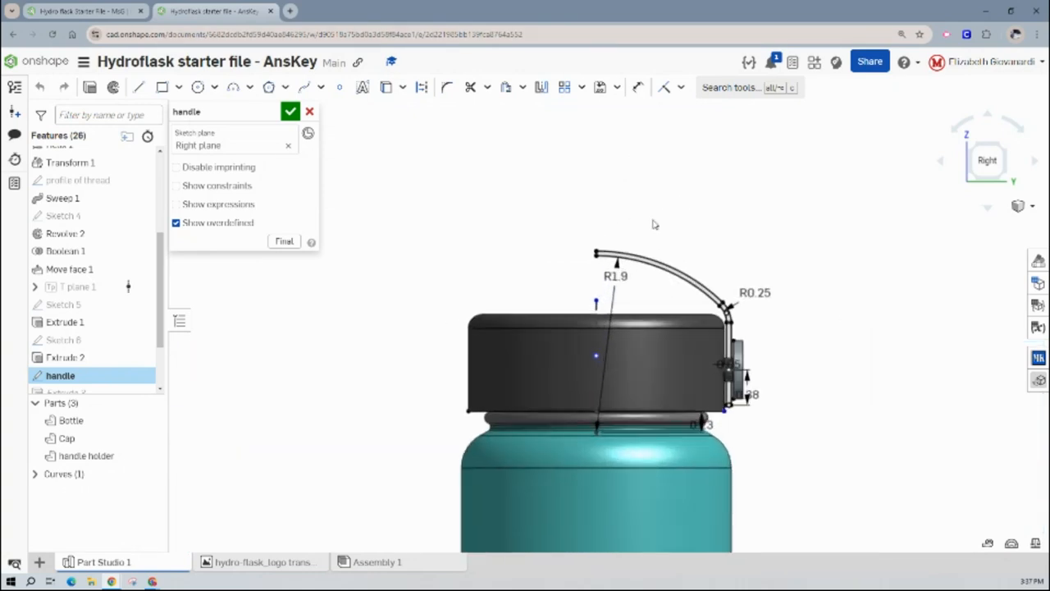
scroll(729, 244, up, 1)
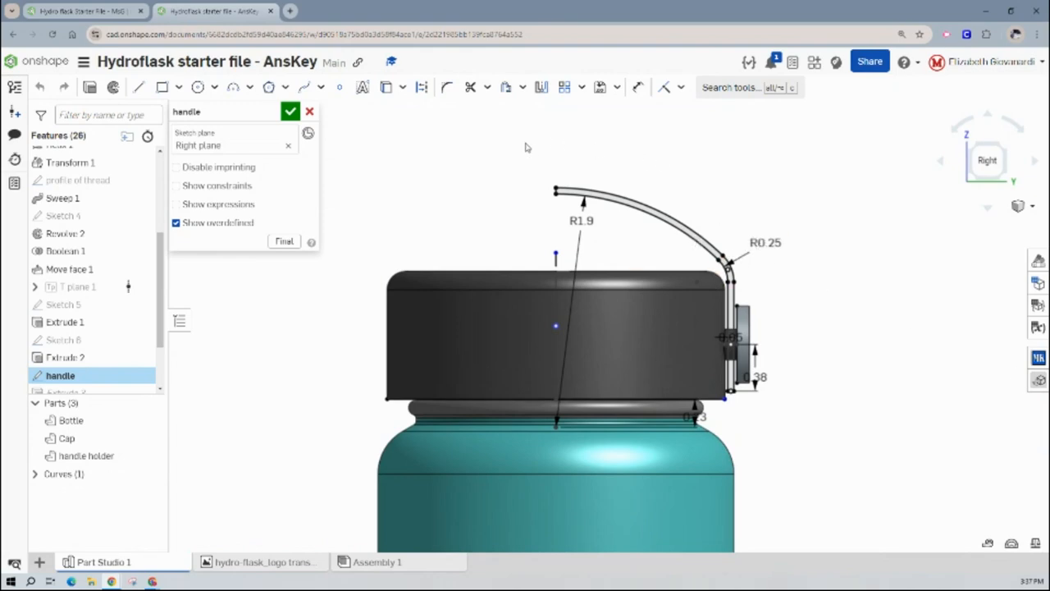
click(383, 92)
scroll(730, 337, up, 5)
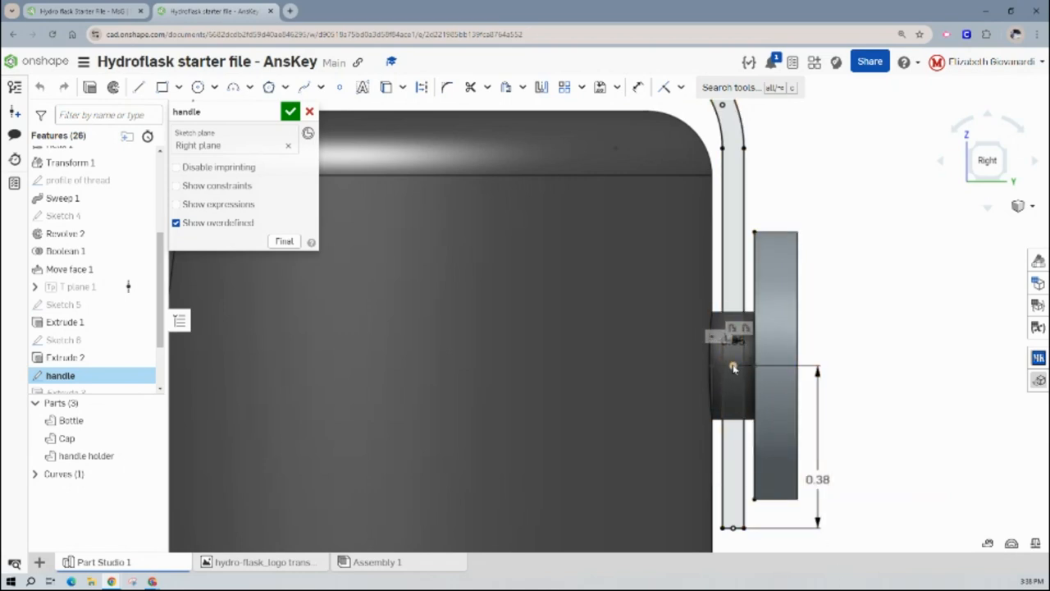
scroll(726, 489, down, 2)
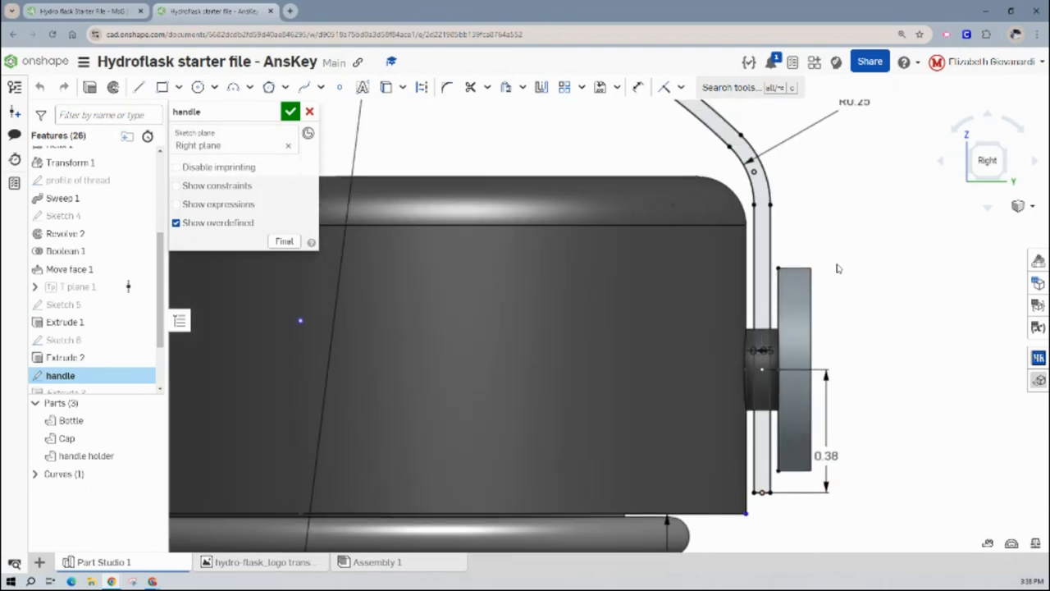
scroll(855, 386, down, 2)
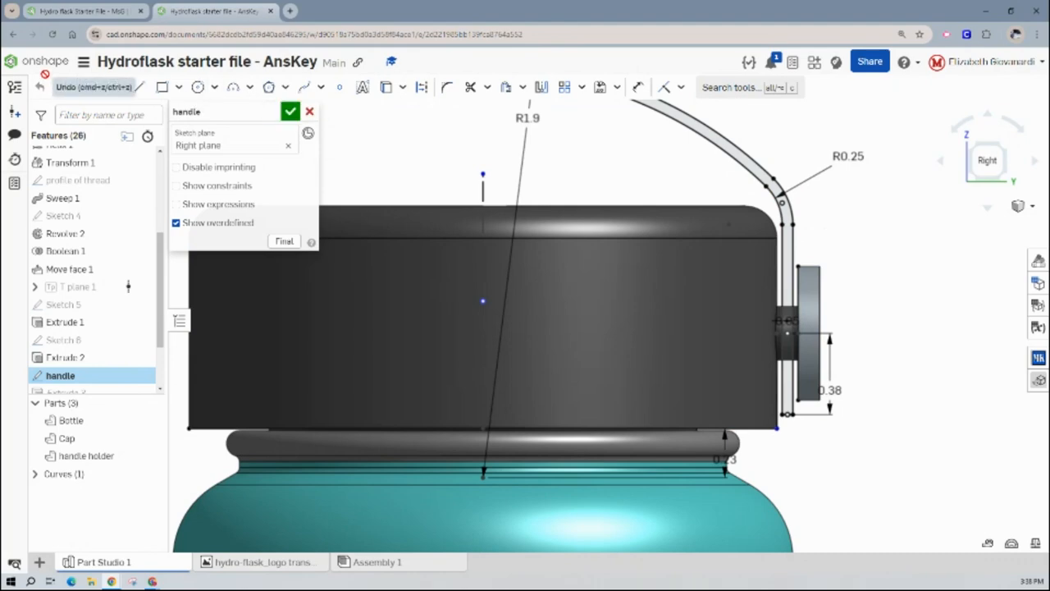
- Switch to the Hydro flask Starter File - MsG document and start a sketch on the Right plane, viewed head-on
click(96, 13)
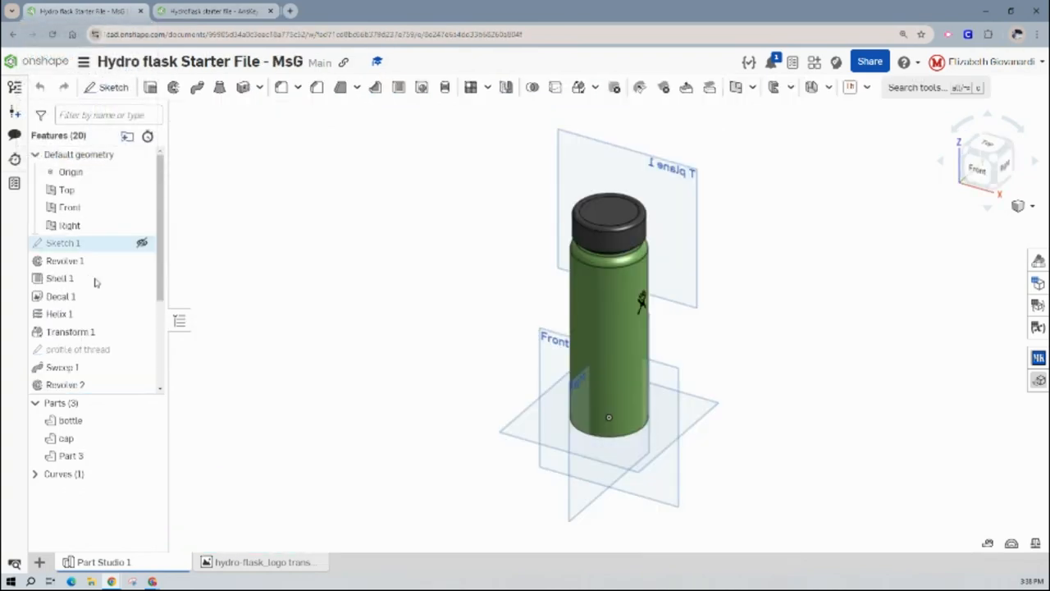
click(94, 225)
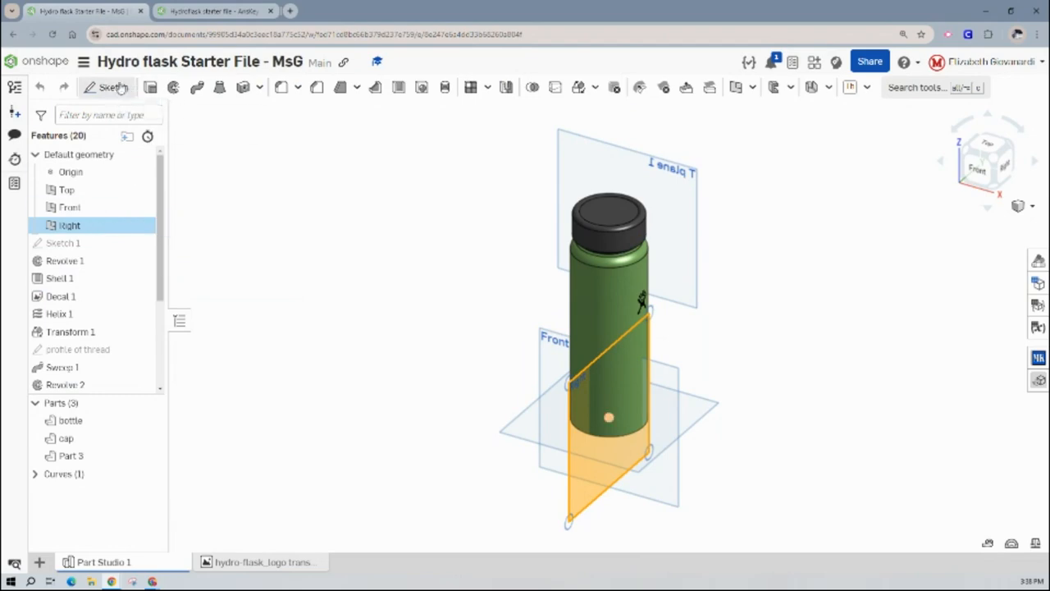
click(112, 87)
key(n)
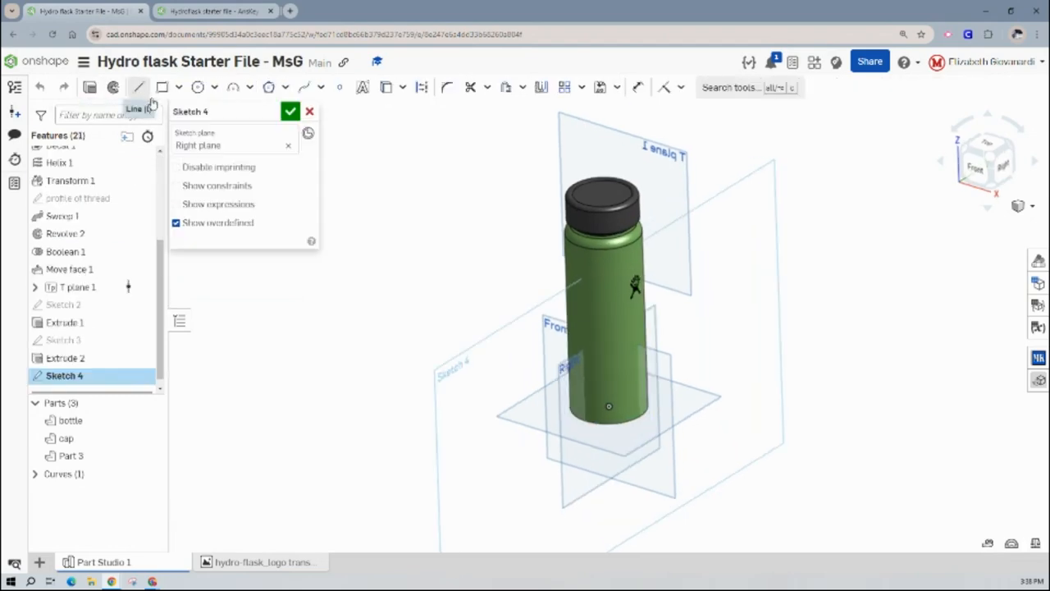
scroll(732, 254, up, 10)
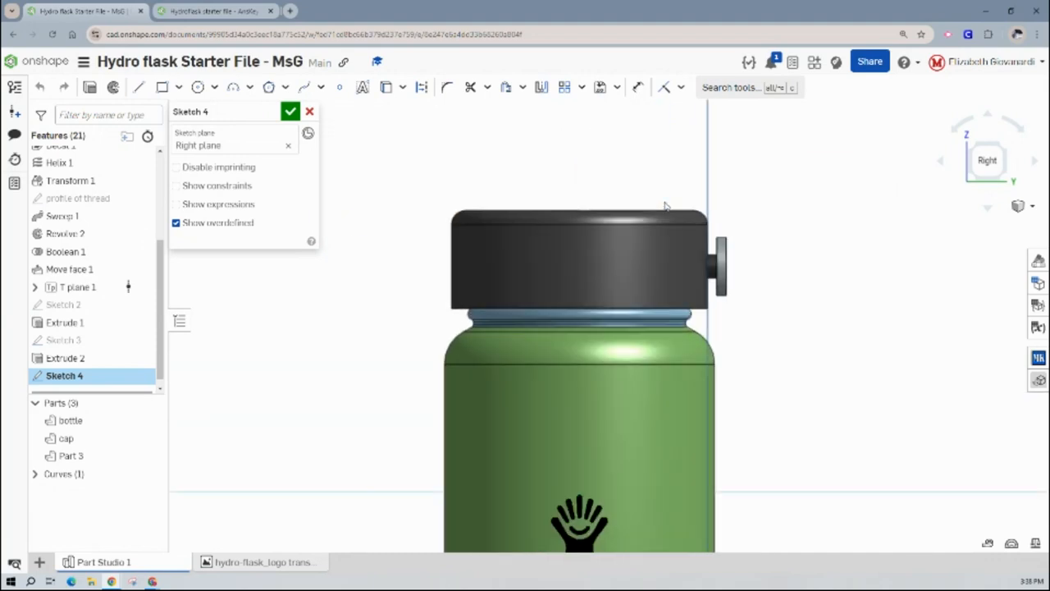
- Try to project the cylindrical face of the cap's side post into the sketch
right_drag(796, 295, 821, 312)
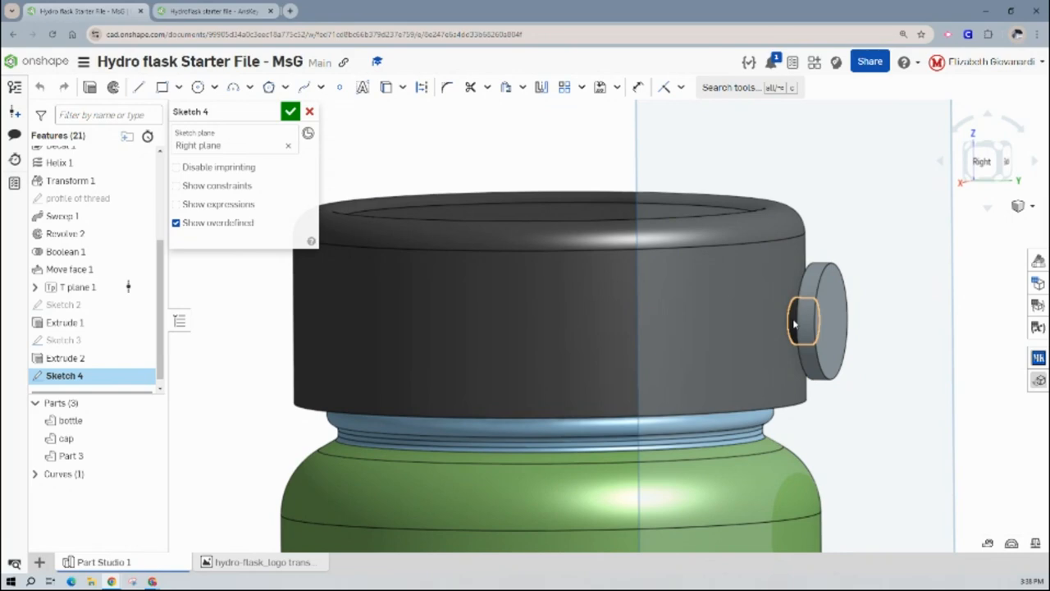
click(794, 324)
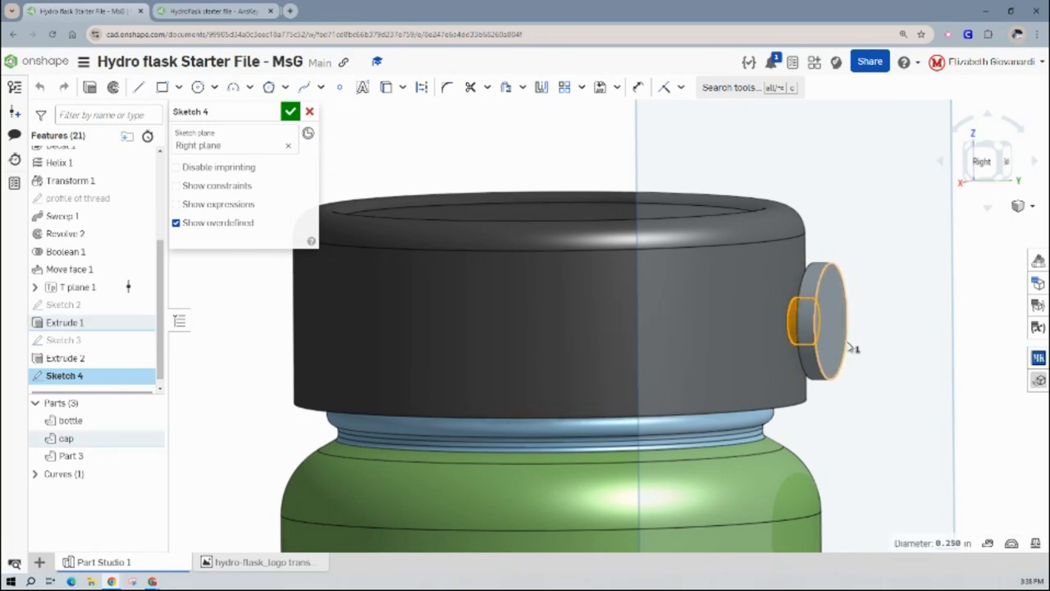
click(387, 89)
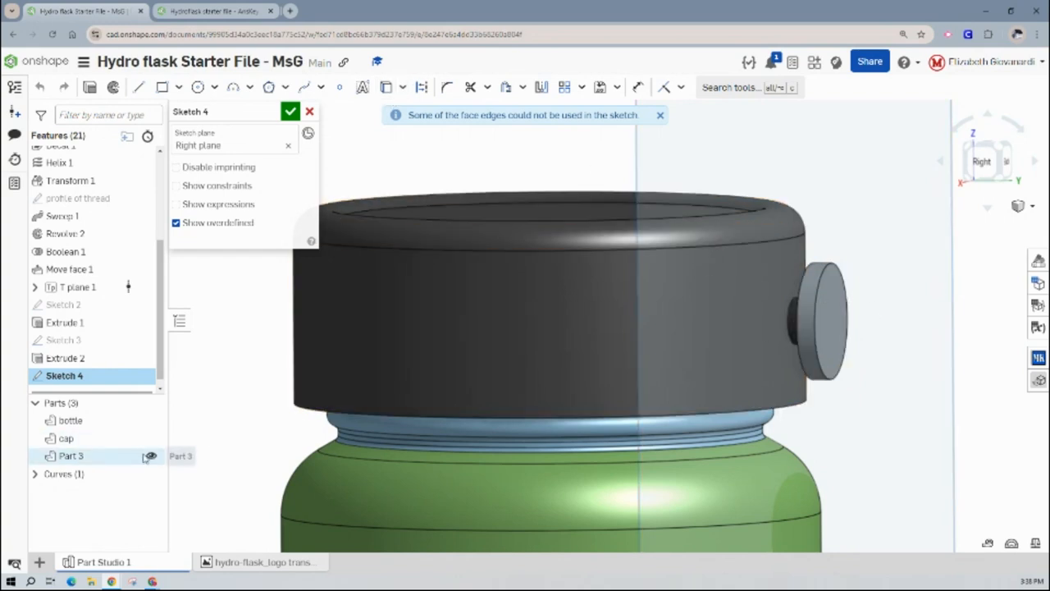
- Hide Part 3 and project the edges of the cap's side post into the Right plane sketch
right_click(71, 458)
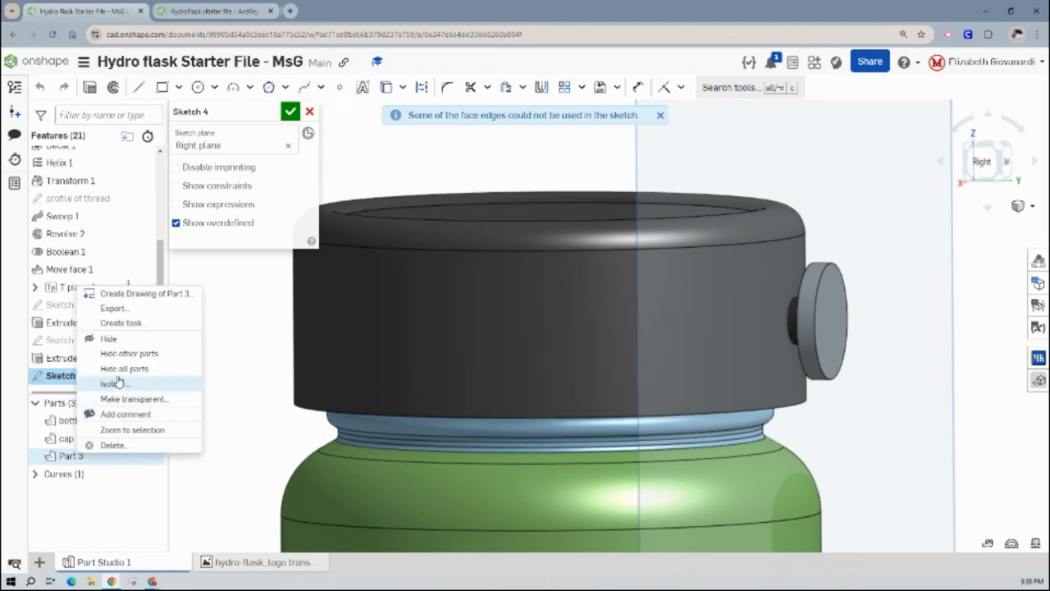
click(243, 311)
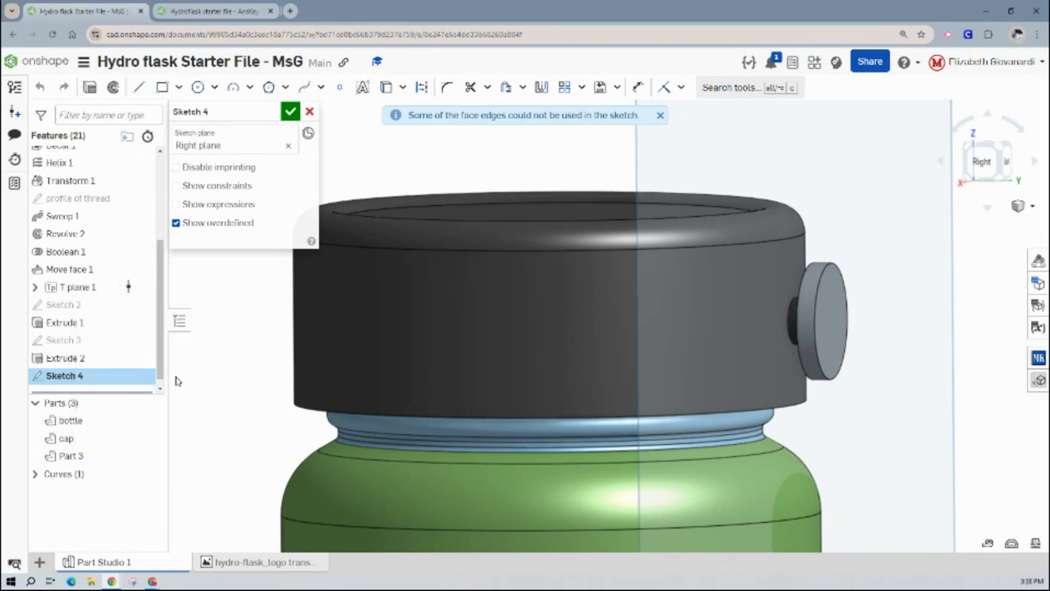
click(151, 455)
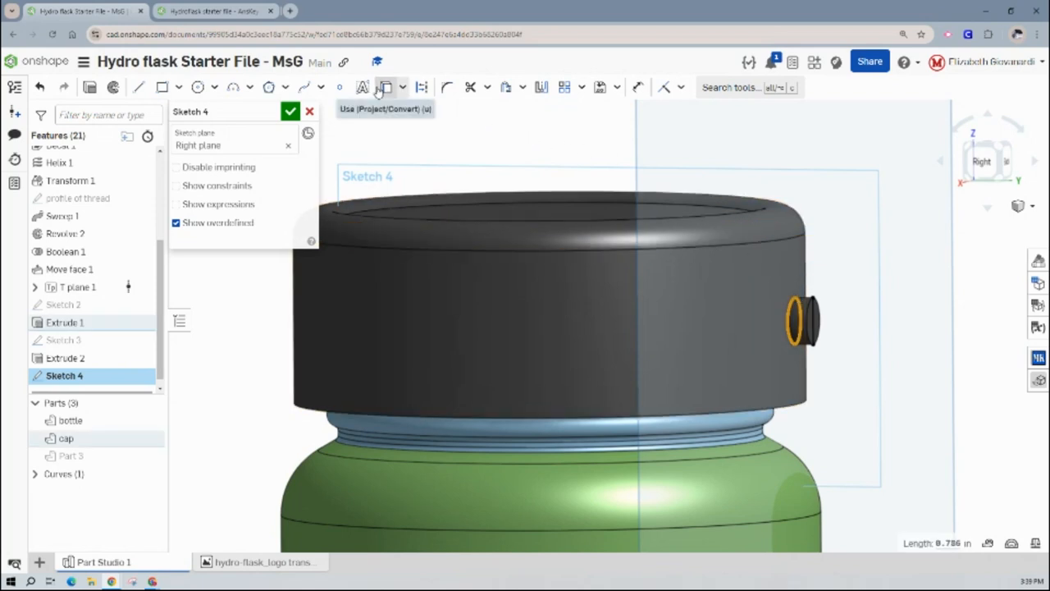
click(984, 162)
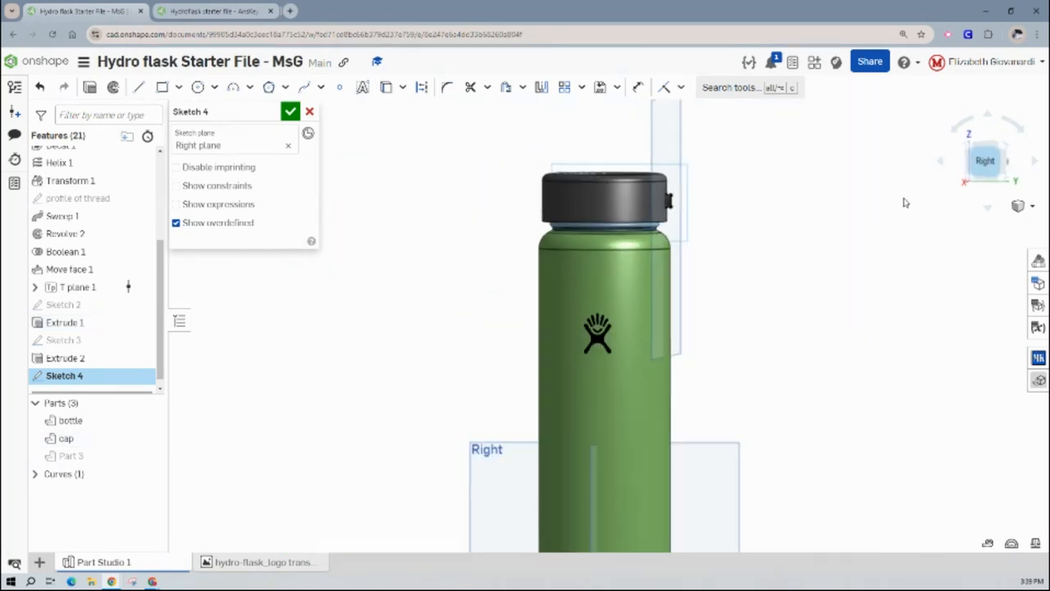
- Draw a horizontal construction line from the midpoint of the post's outer edge toward the cap's side
scroll(632, 151, up, 10)
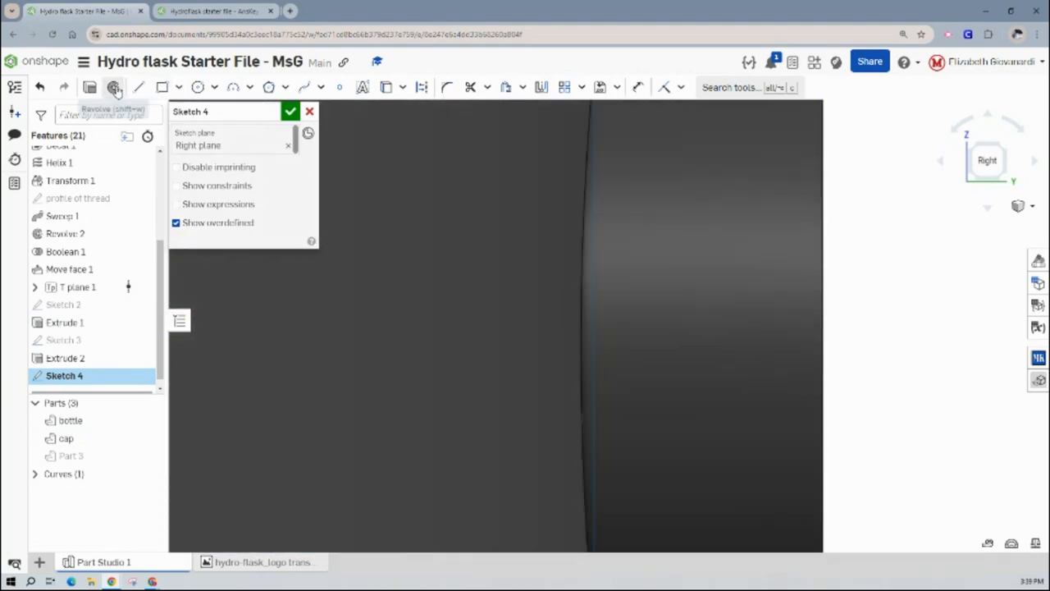
click(136, 88)
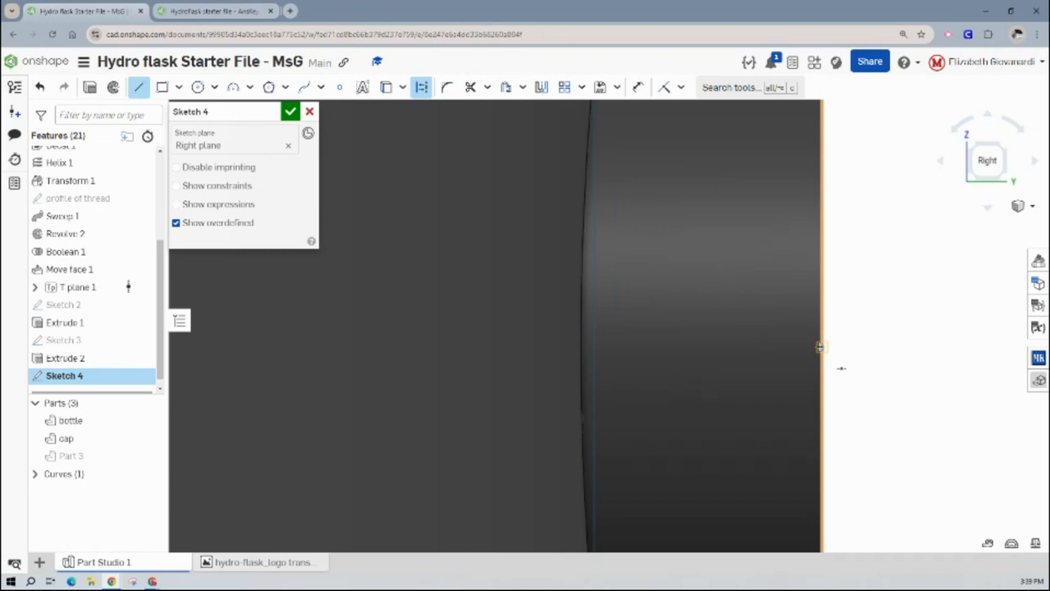
click(820, 347)
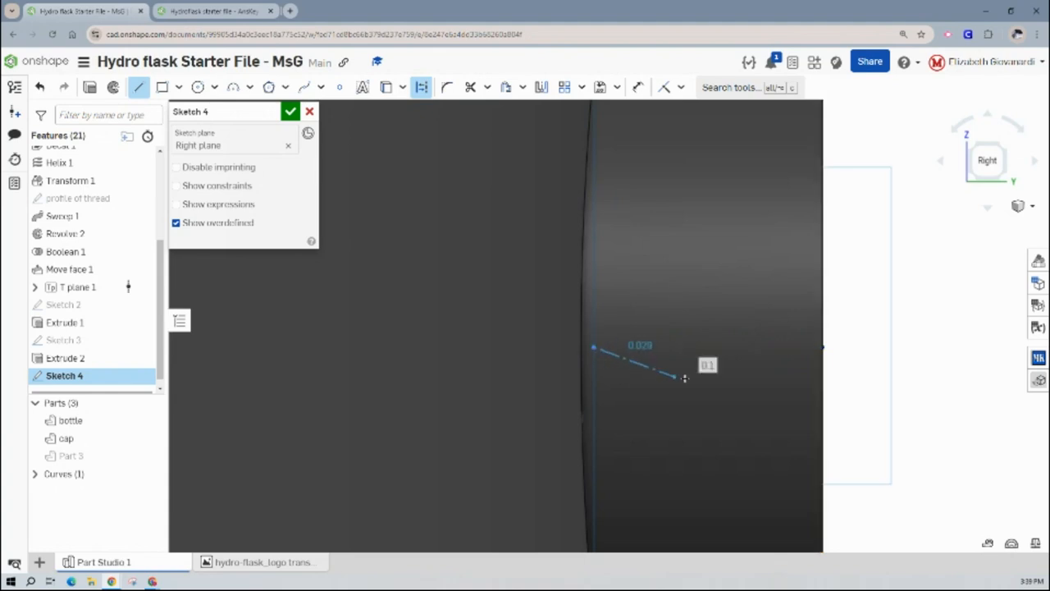
key(Escape)
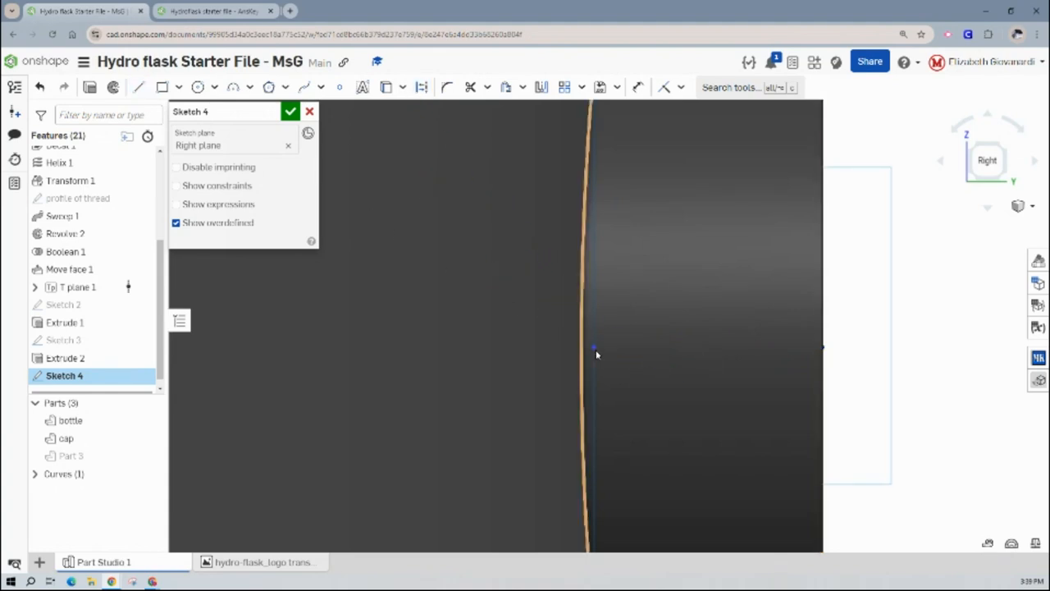
- Make the construction line's inner endpoint coincident with the curved edge where the post meets the cap
scroll(605, 262, down, 5)
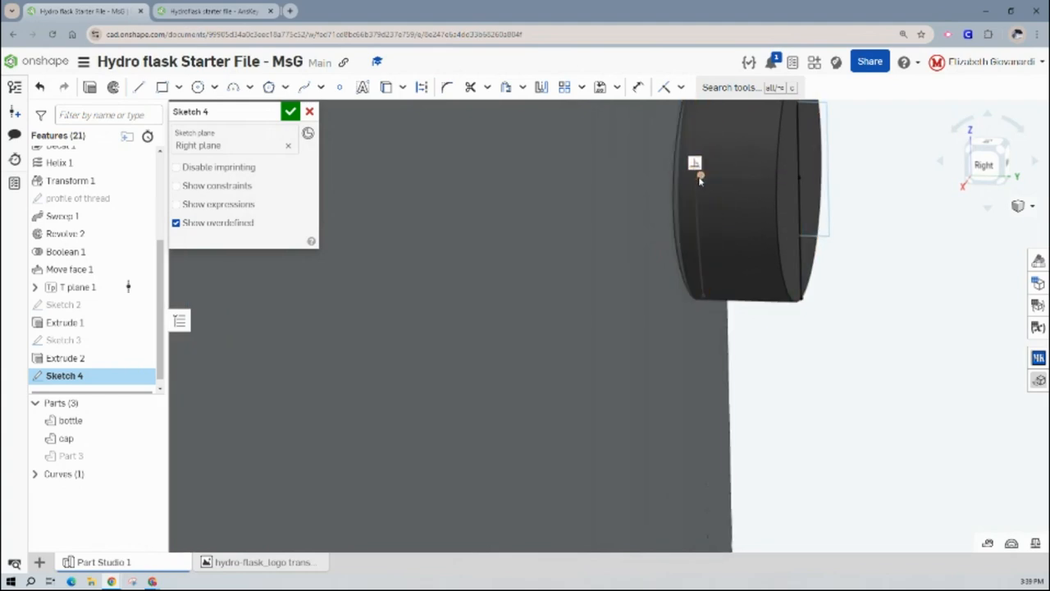
click(700, 176)
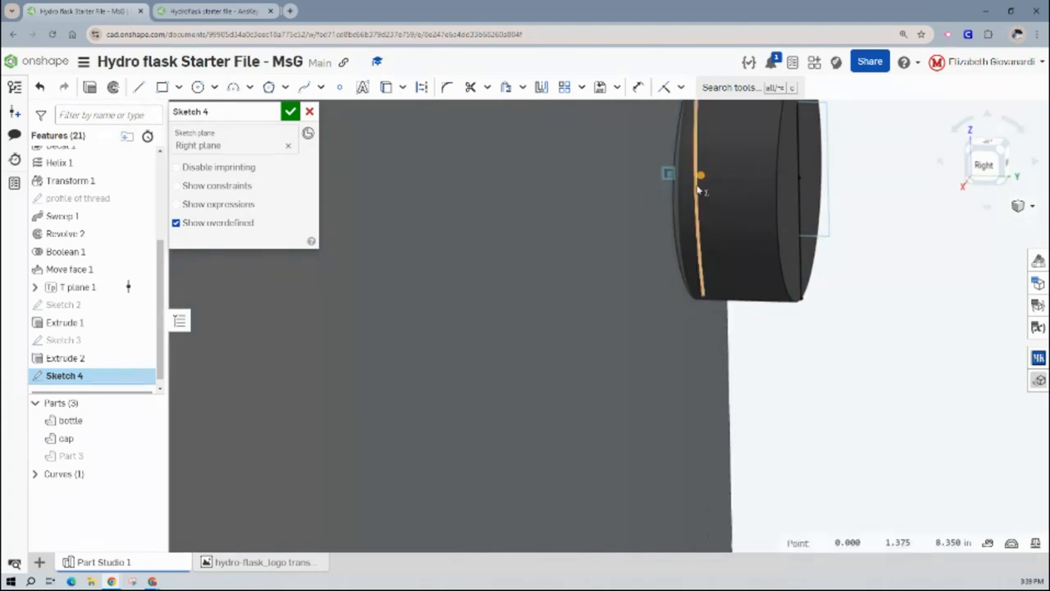
click(661, 88)
key(f)
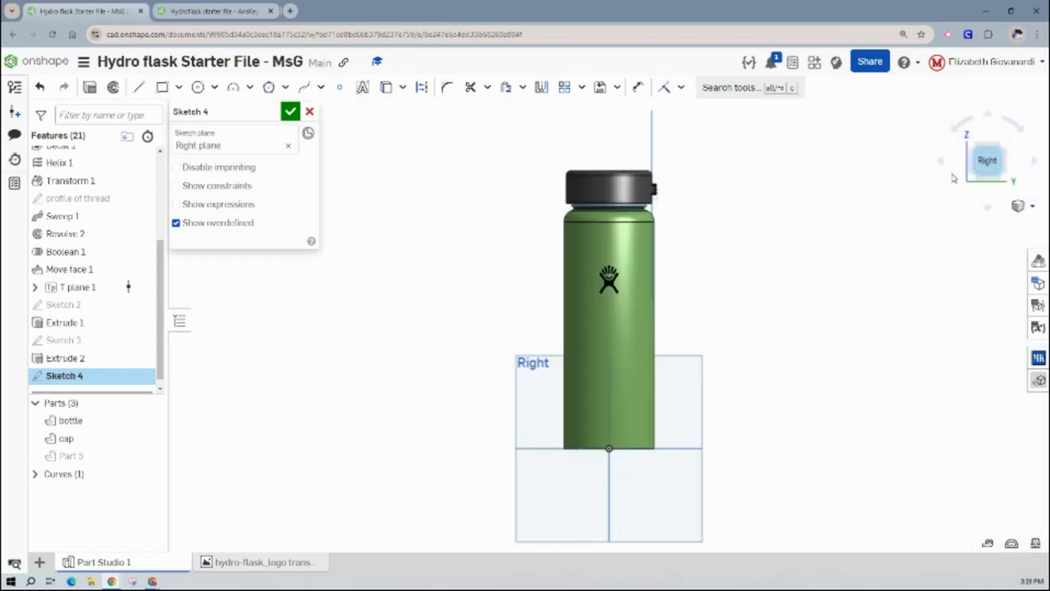
scroll(677, 181, up, 5)
scroll(672, 196, up, 8)
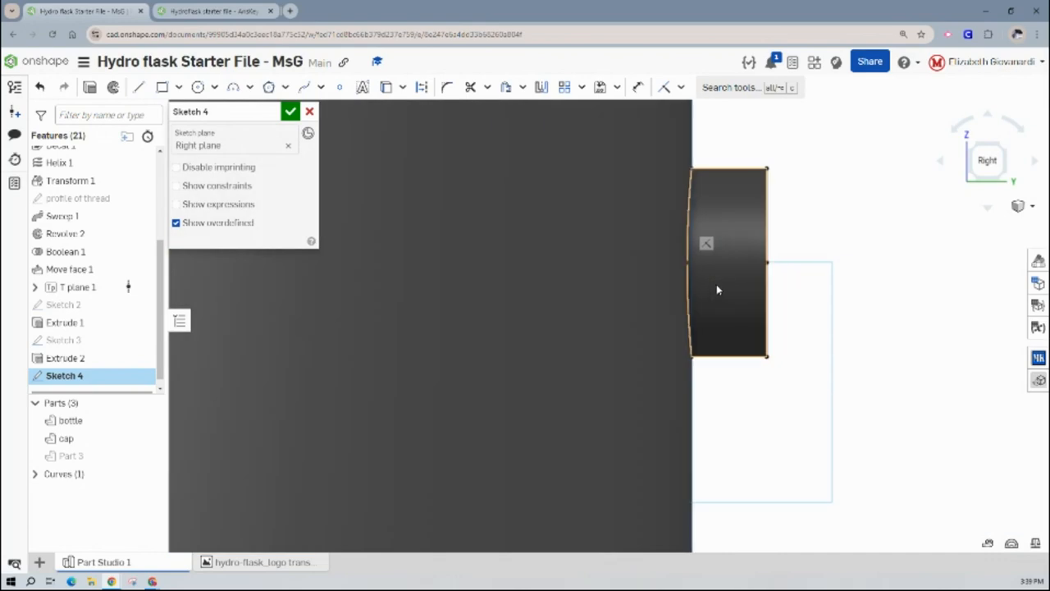
- Draw a vertical line about 1 in long just outside the cap's side, crossing the post
scroll(902, 174, down, 4)
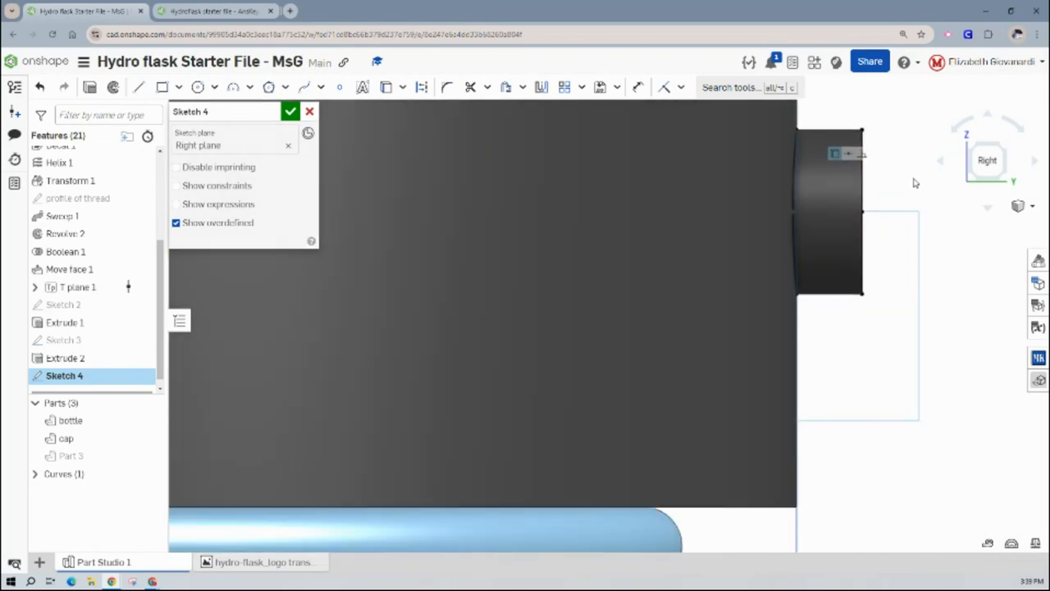
scroll(912, 200, down, 1)
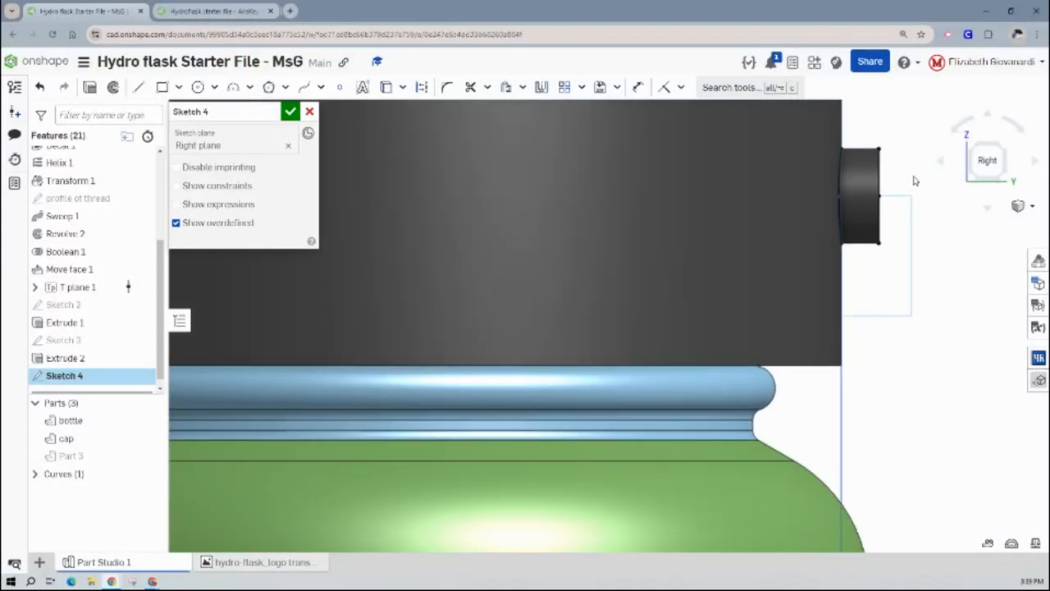
scroll(828, 279, down, 4)
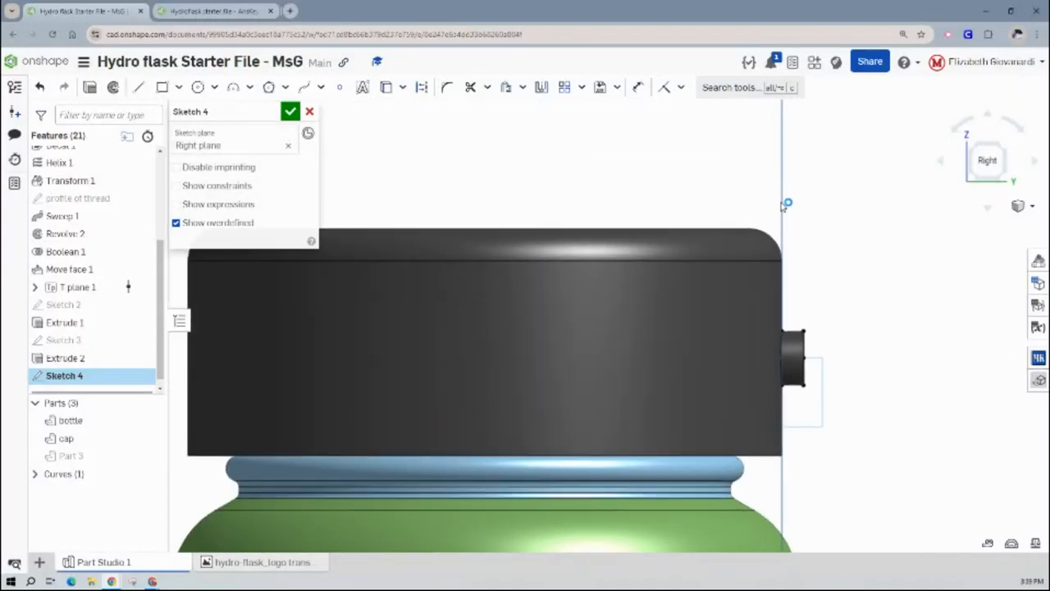
click(139, 87)
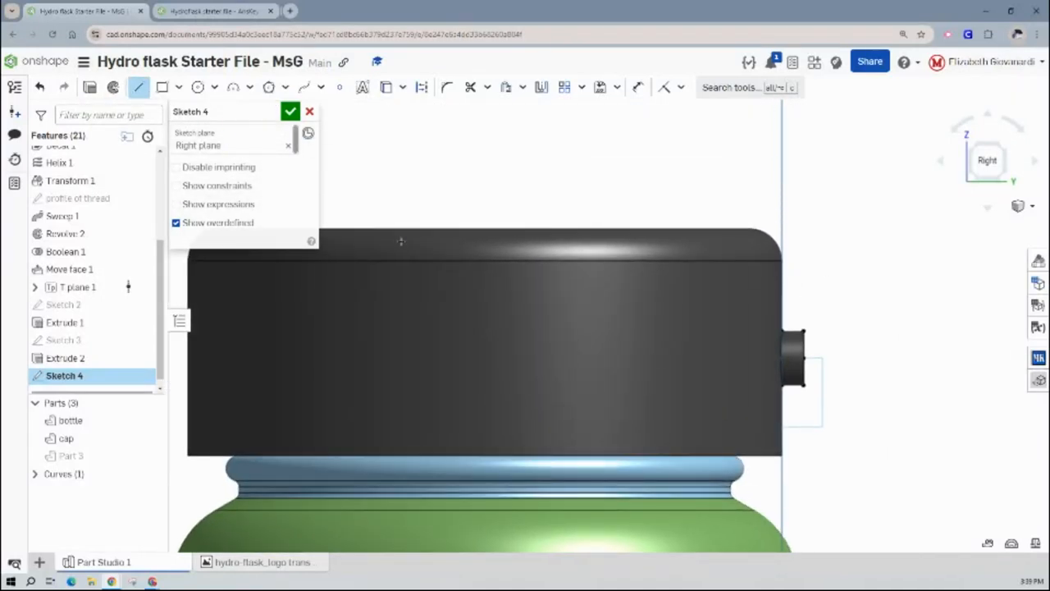
click(787, 446)
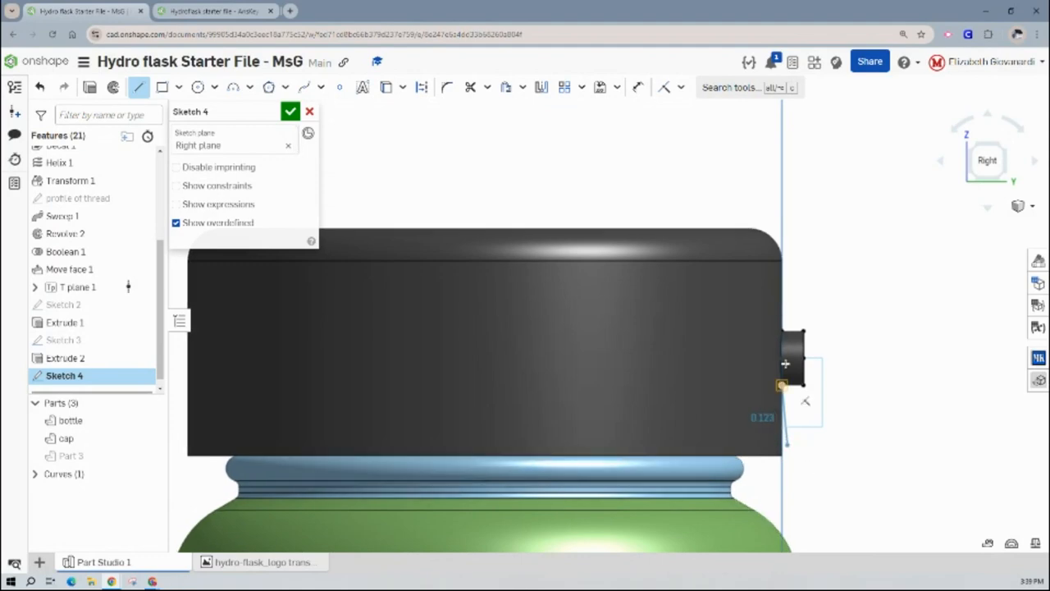
click(788, 222)
key(Escape)
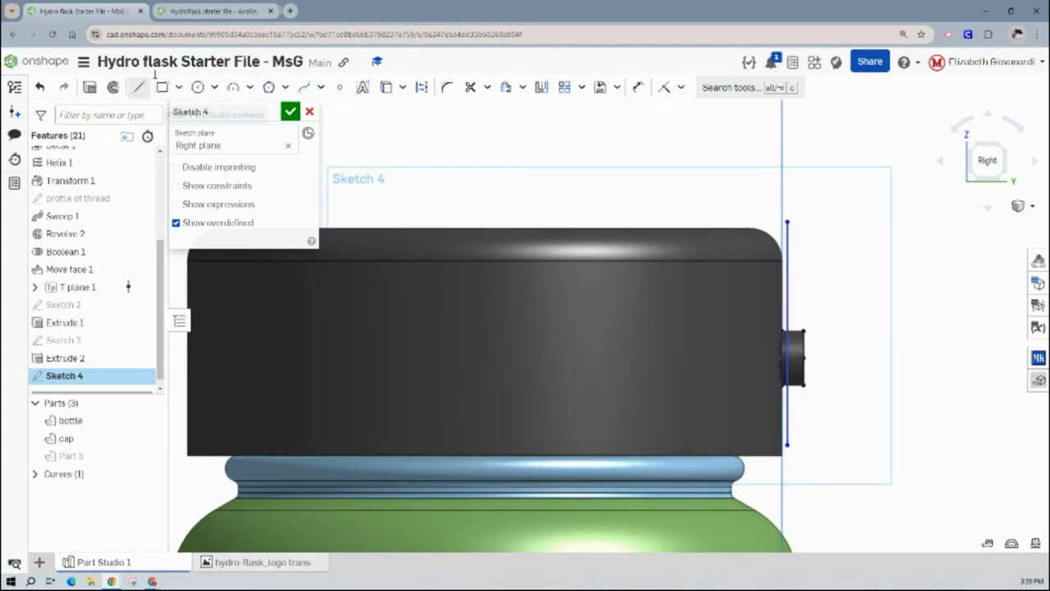
click(215, 88)
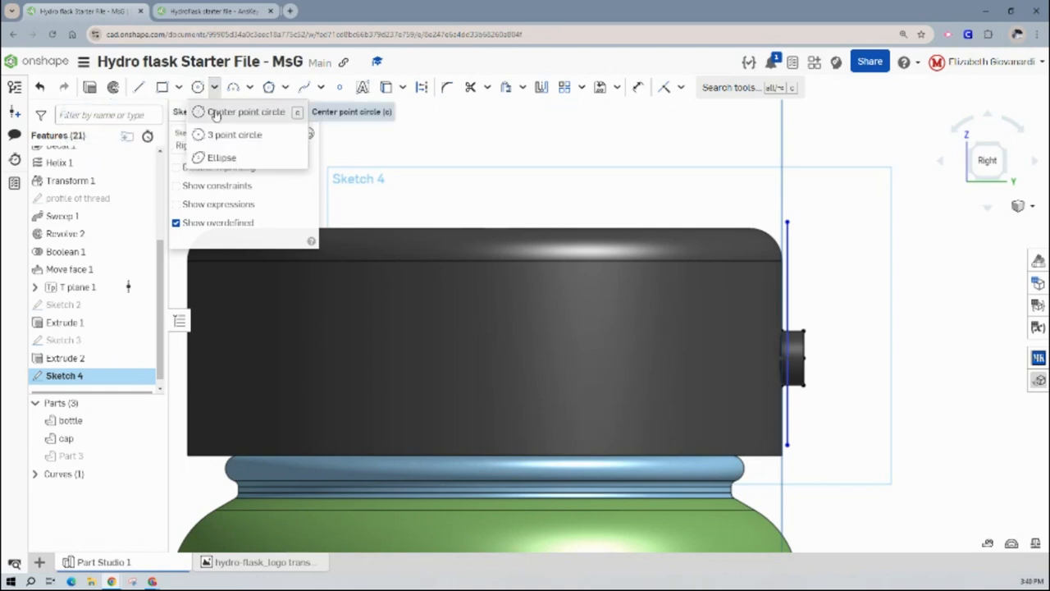
click(231, 88)
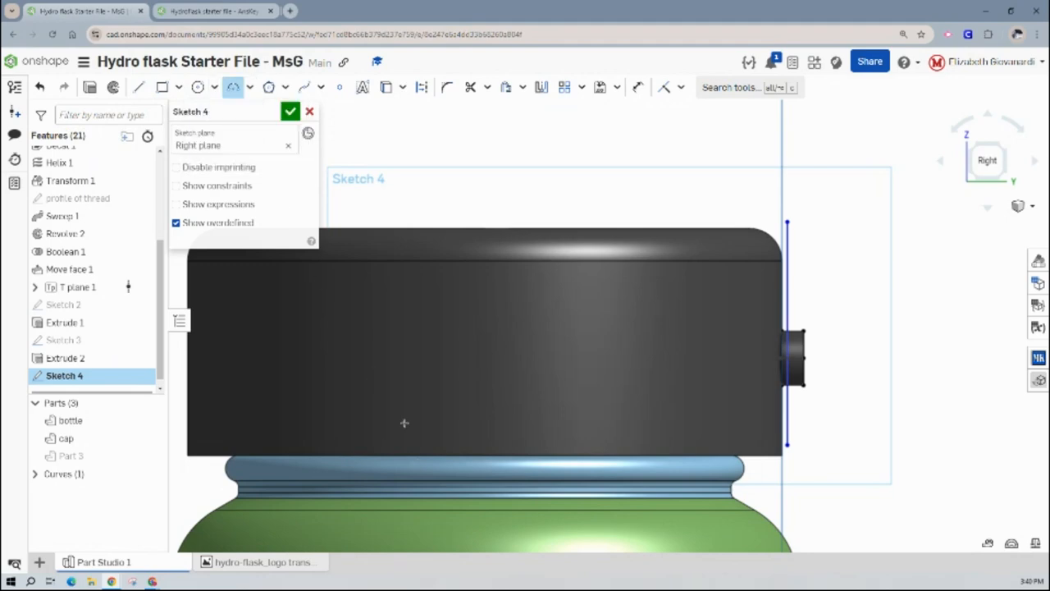
click(484, 504)
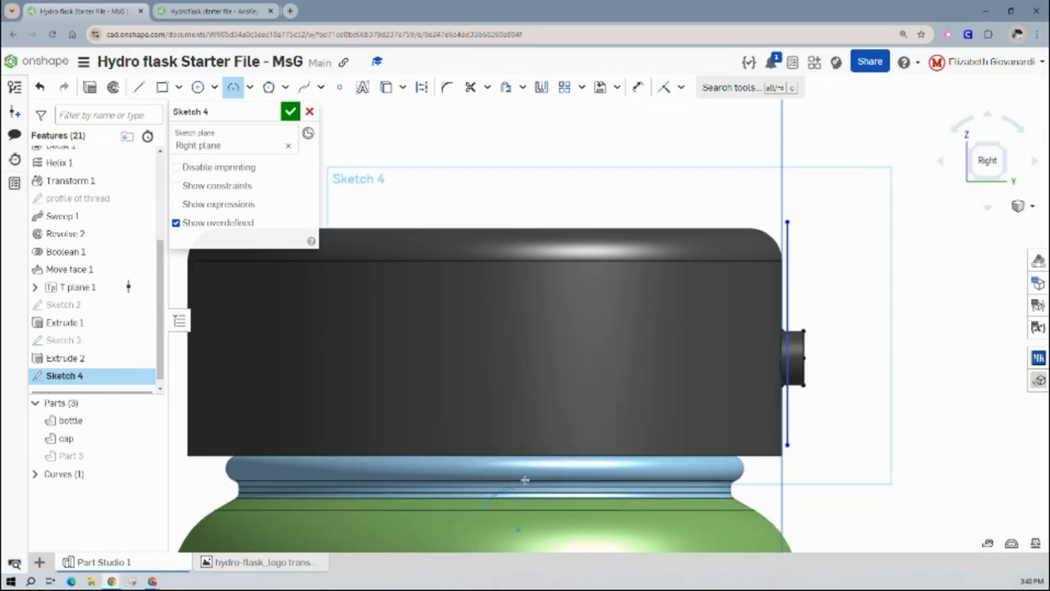
key(Escape)
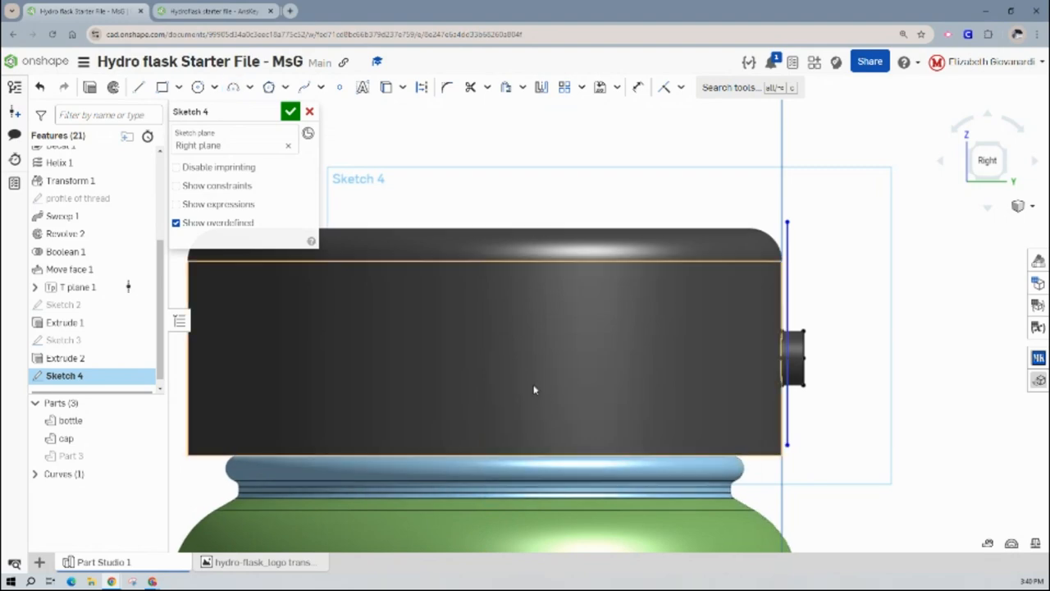
- Draw a center point arc of about 1.59 in radius, centered below the cap, from above the cap's middle to the vertical line
click(249, 87)
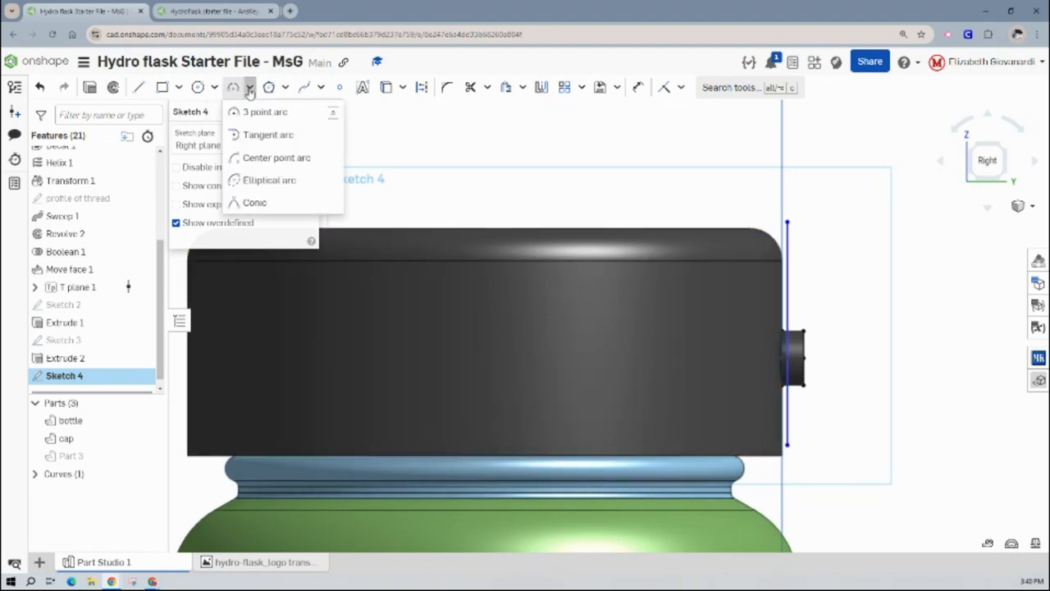
click(258, 158)
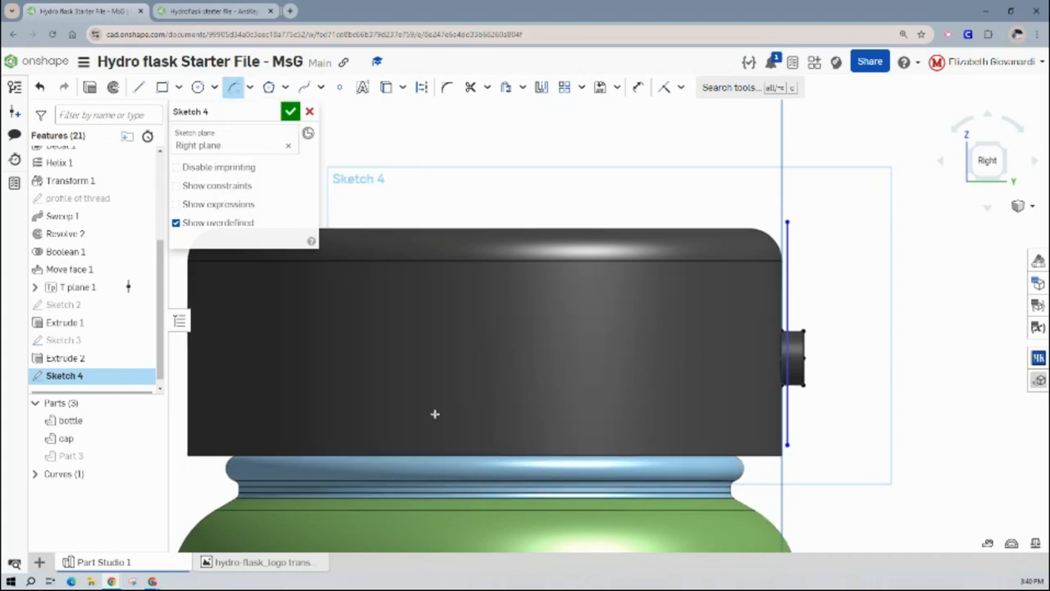
click(486, 501)
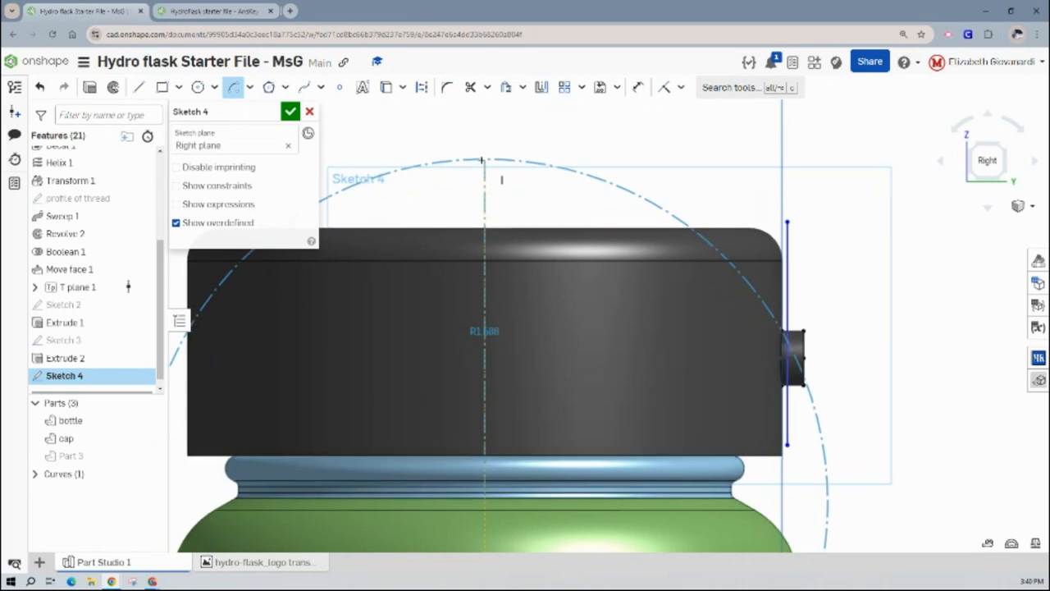
click(482, 160)
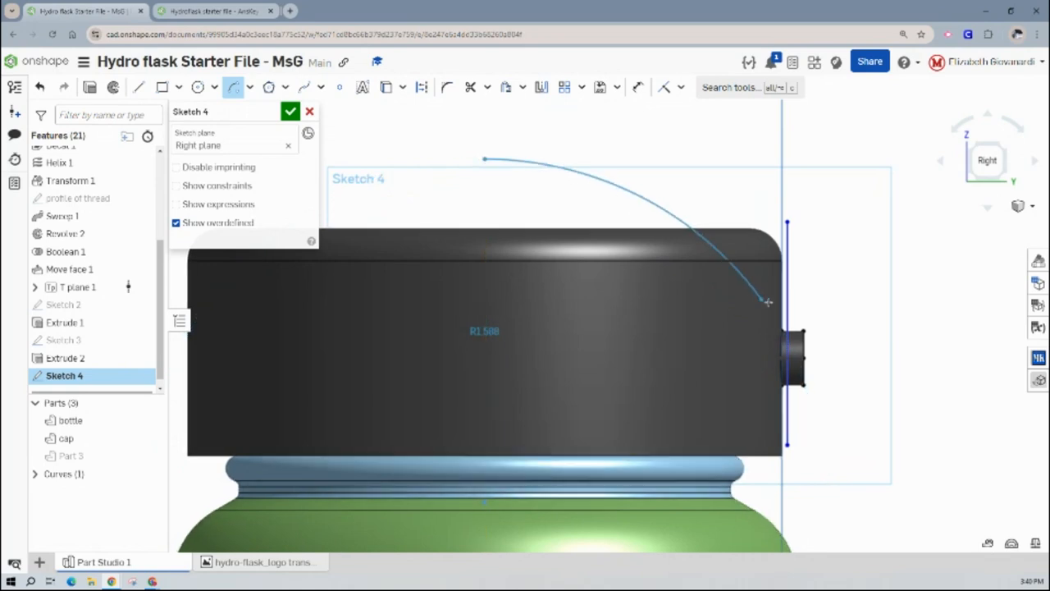
click(804, 357)
scroll(789, 337, up, 3)
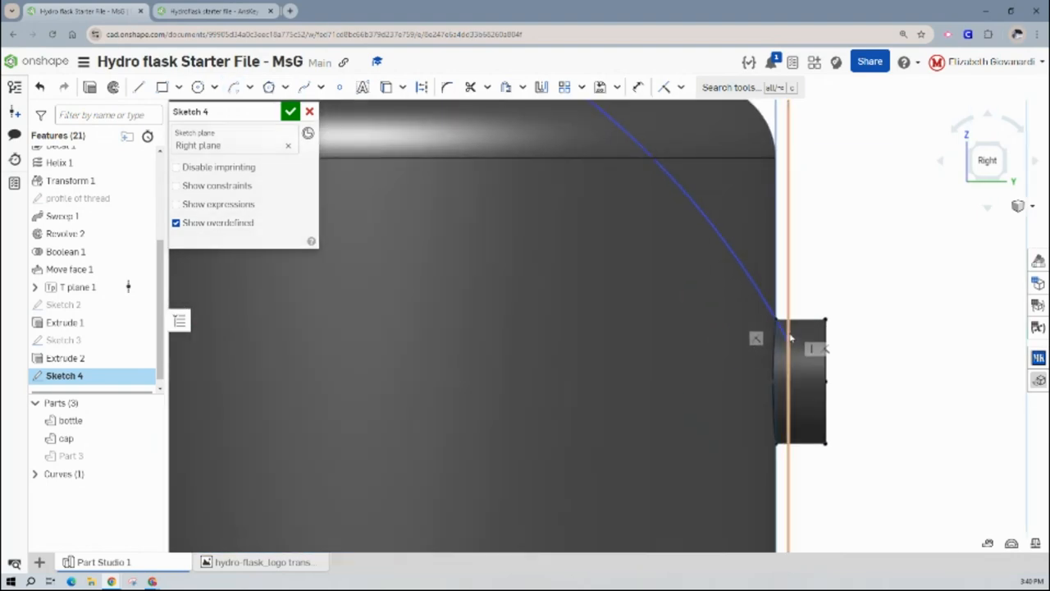
scroll(792, 335, down, 5)
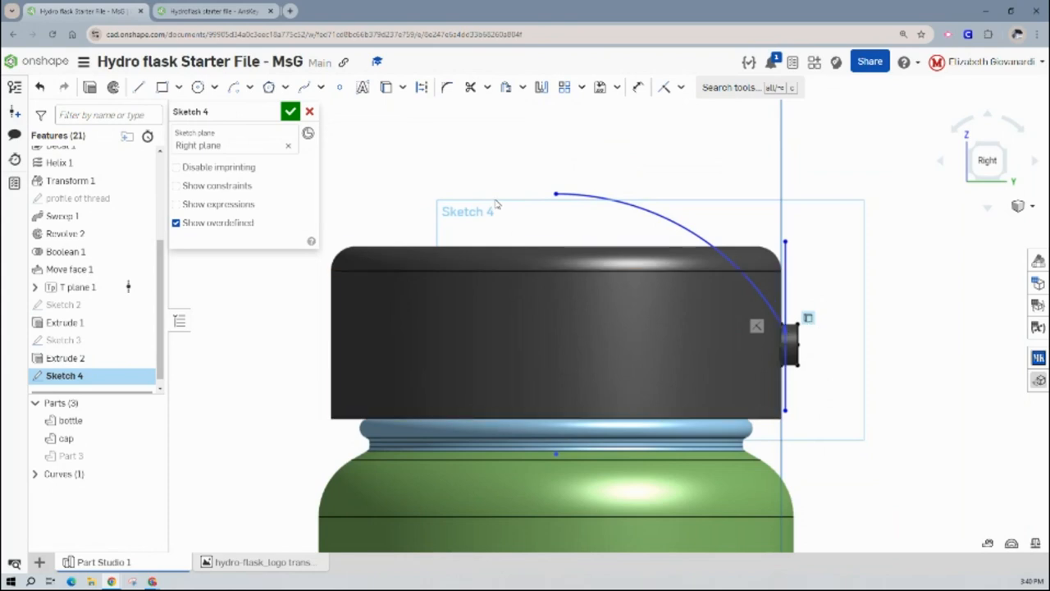
- Dimension the arc's radius as 1.9 in
click(639, 89)
click(621, 201)
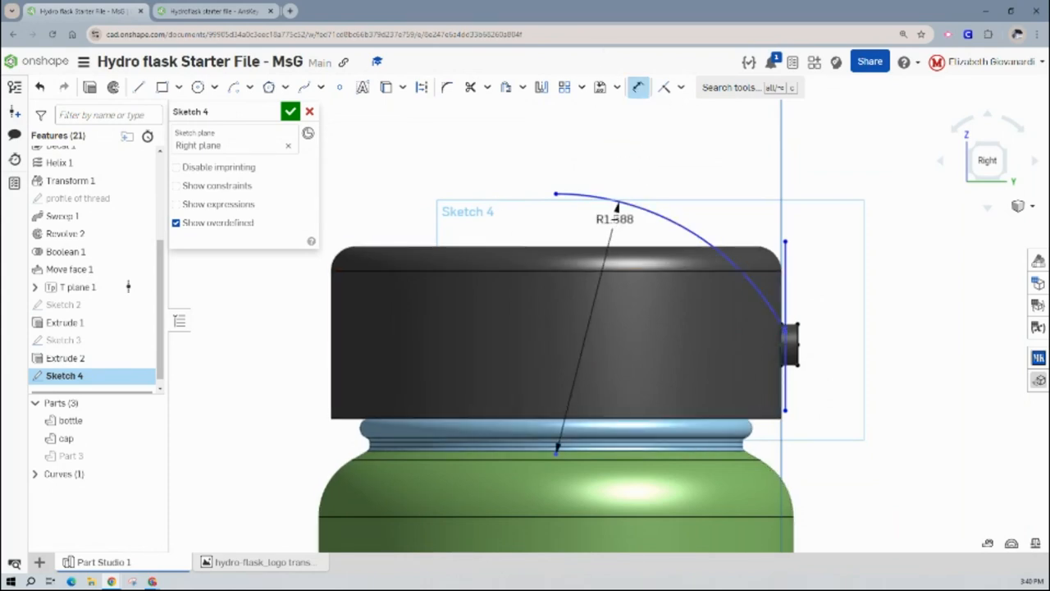
click(614, 220)
key(BackSpace)
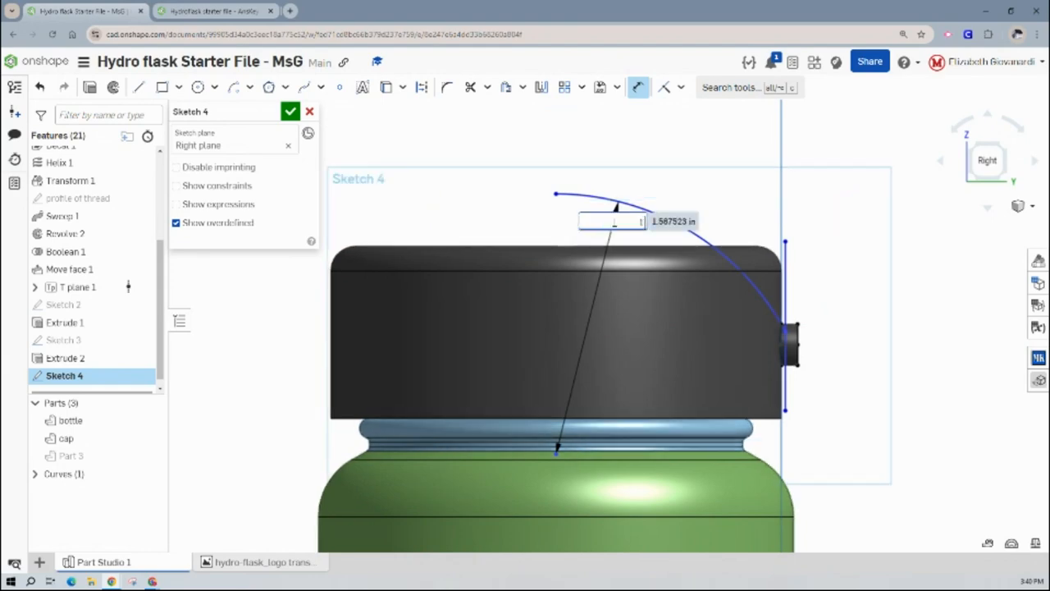
key(Return)
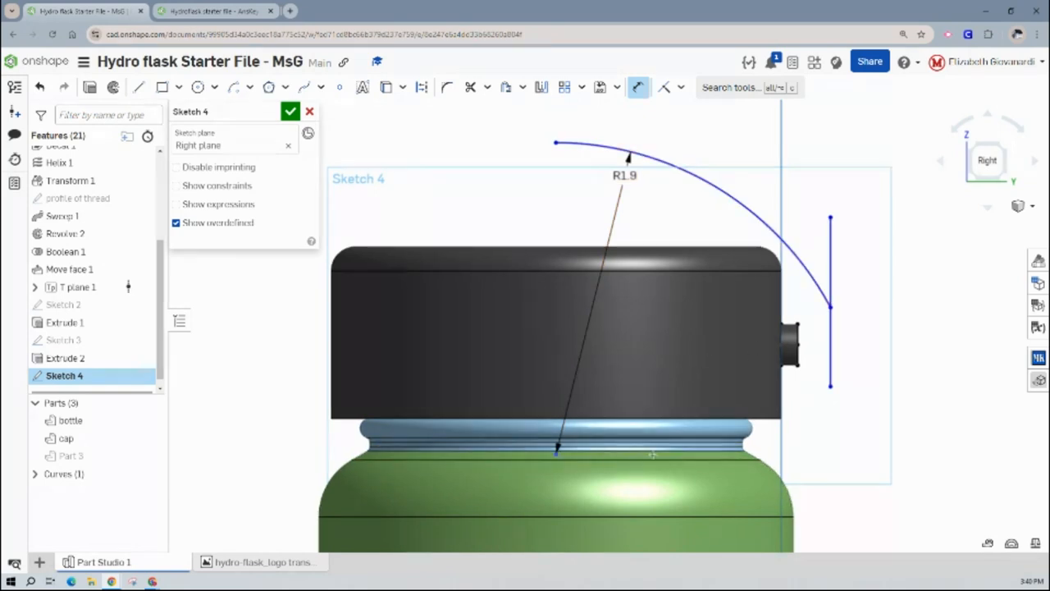
- Dimension the vertical distance from the arc's center to the cap's bottom edge as 0.23 in
click(661, 418)
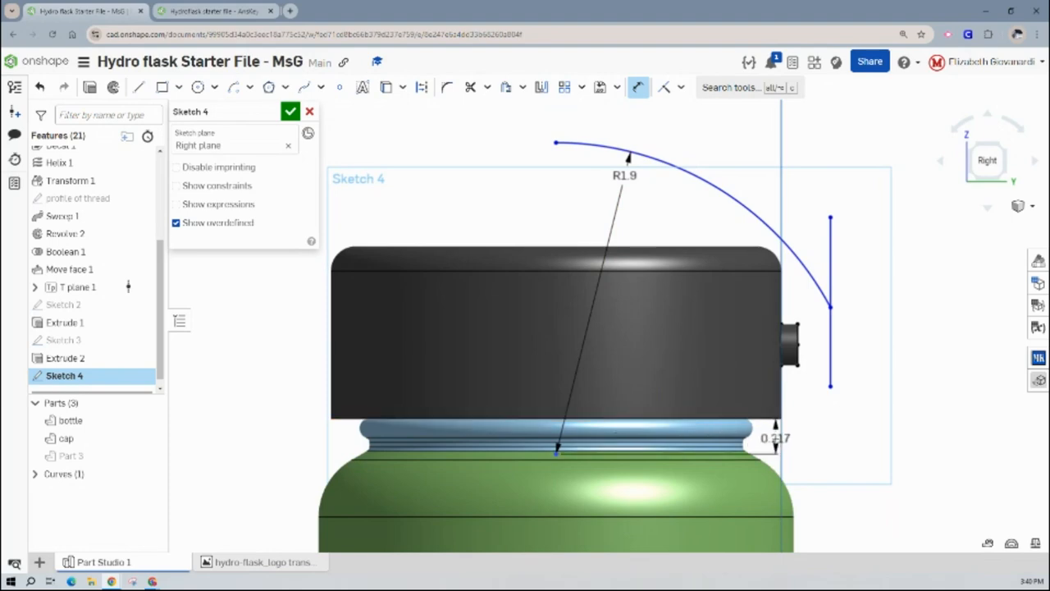
click(771, 437)
key(BackSpace)
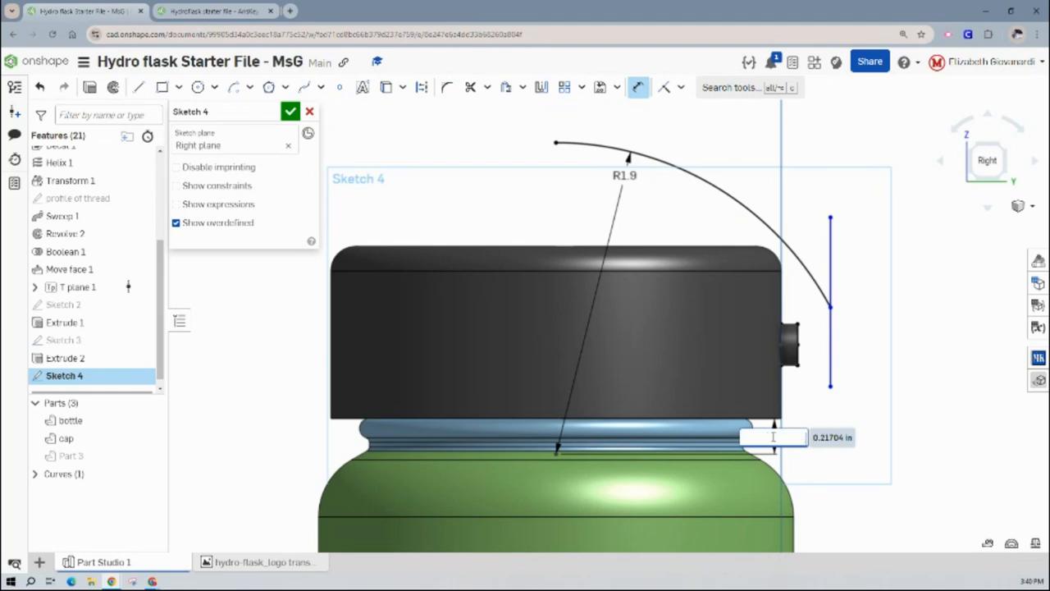
text(.23)
key(Return)
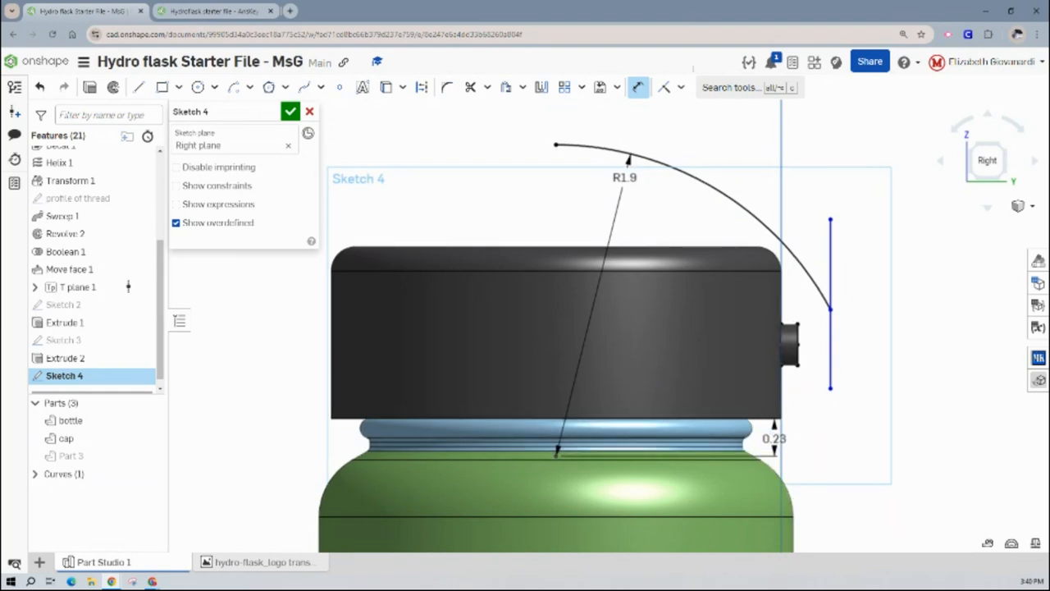
- Place a sketch point at the midpoint of the side post's horizontal construction line
scroll(784, 340, up, 3)
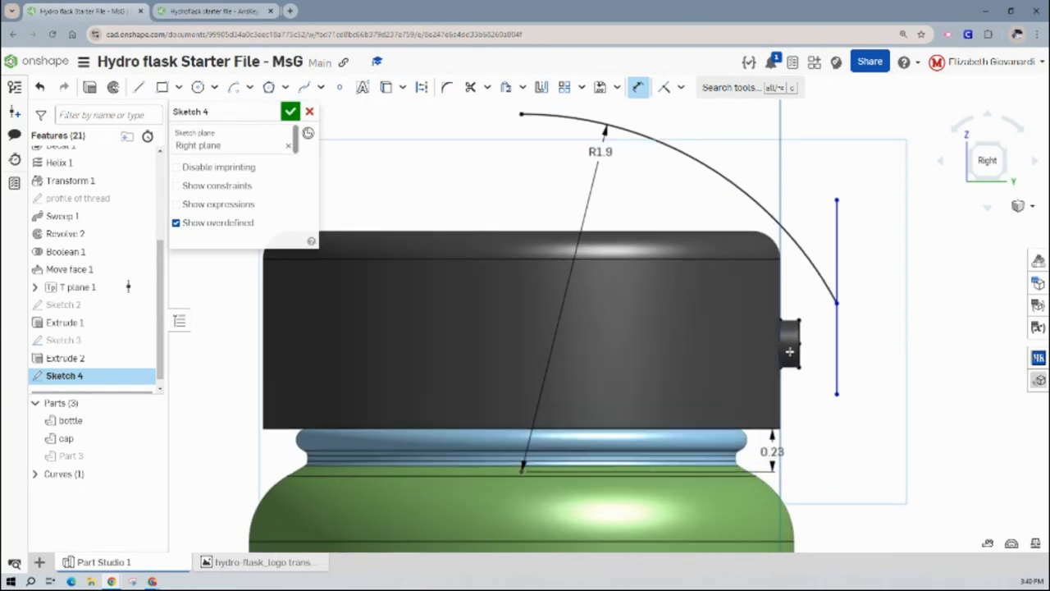
scroll(787, 341, up, 2)
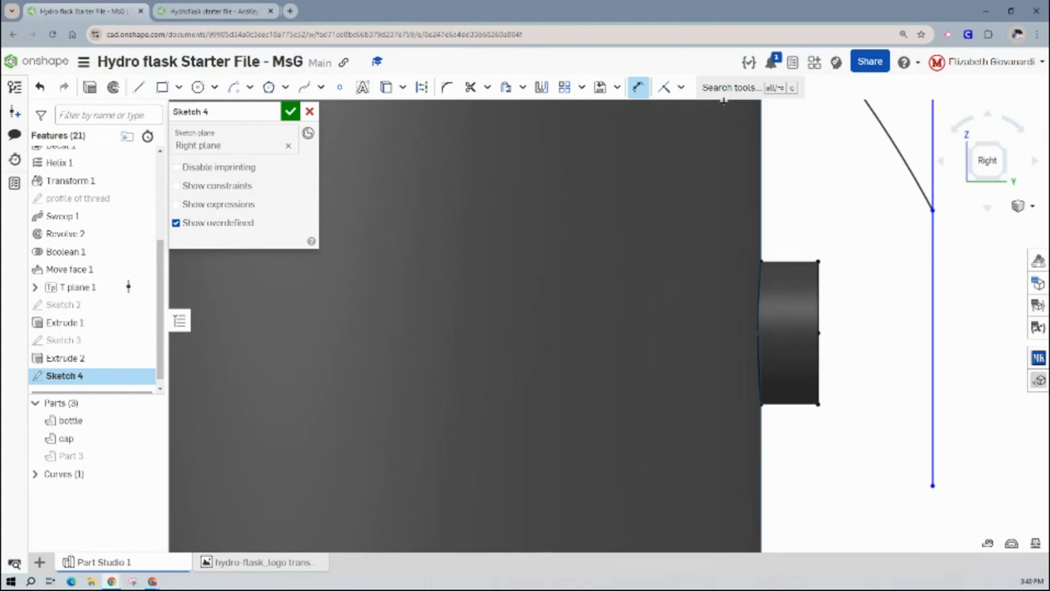
click(663, 87)
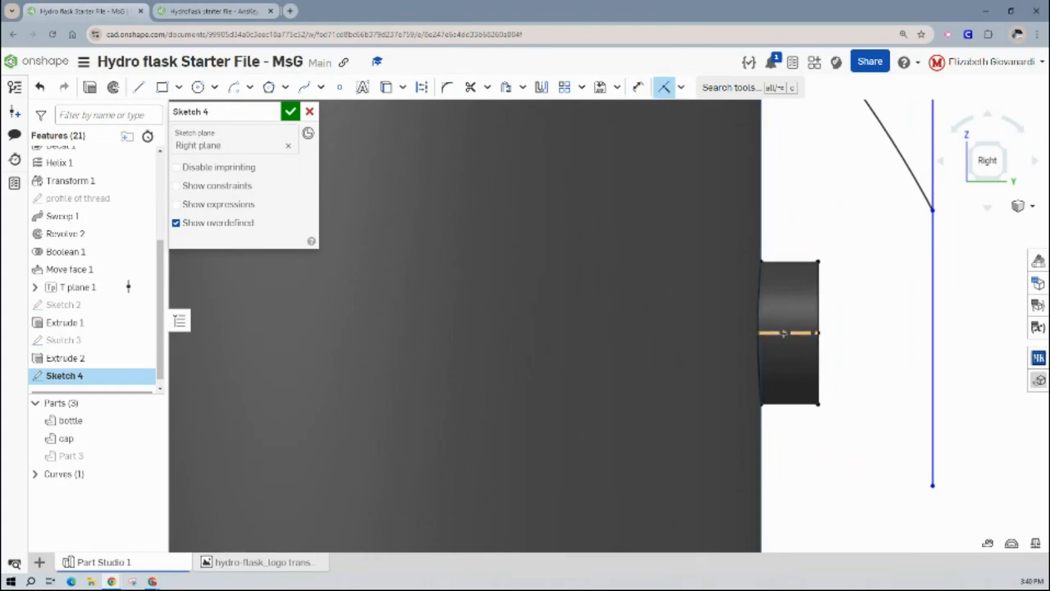
click(340, 87)
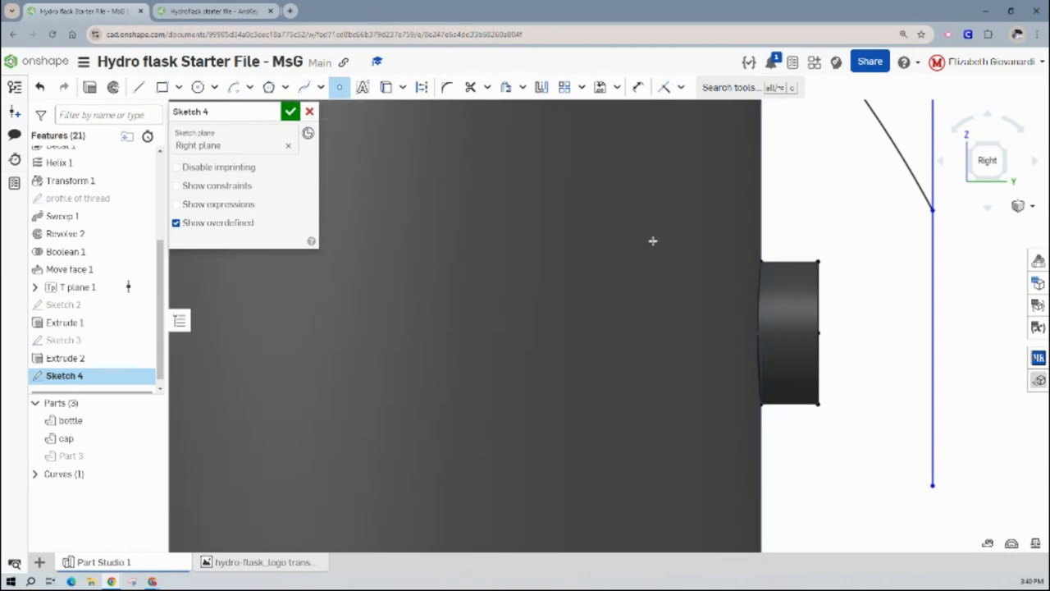
click(788, 333)
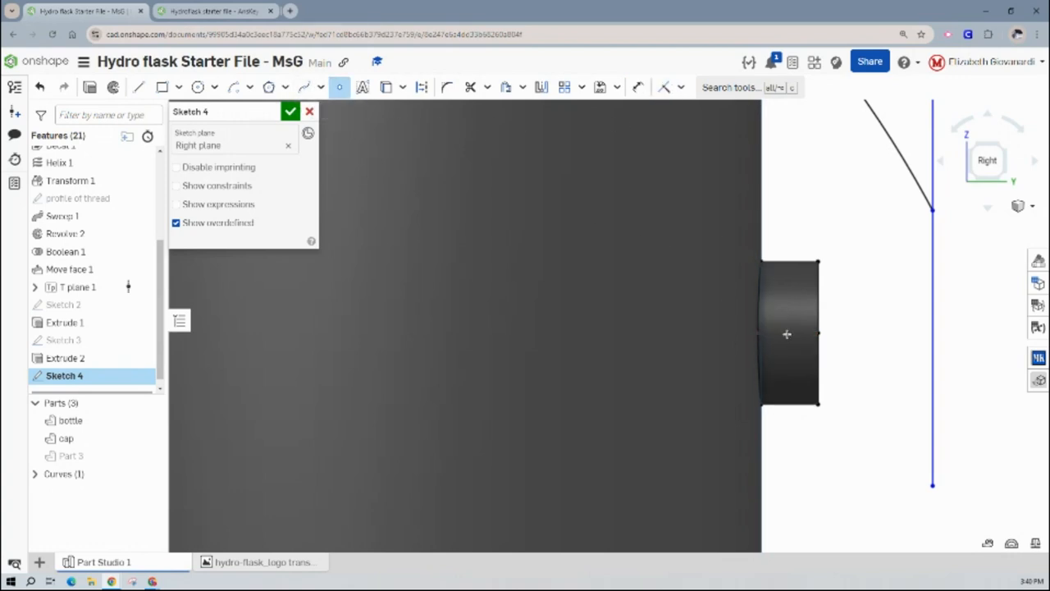
key(Escape)
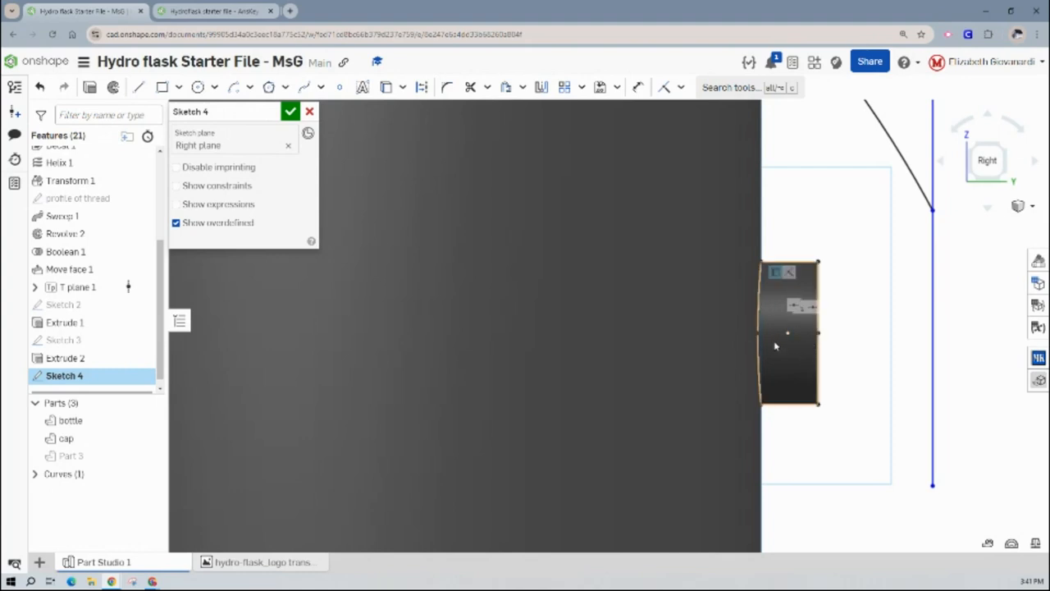
- Make the vertical line coincident with the point at the middle of the side post
click(665, 87)
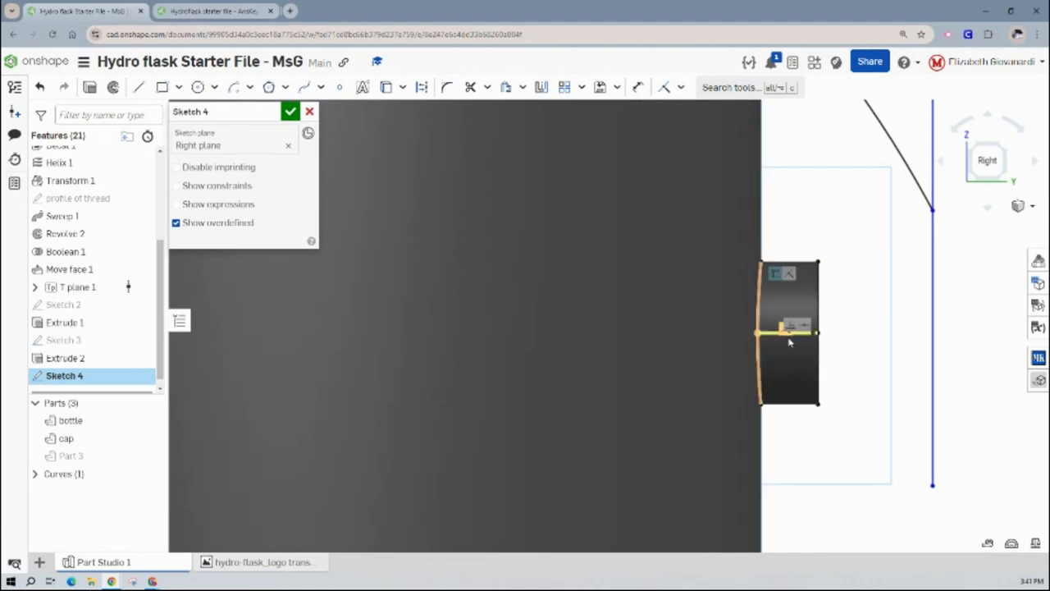
click(663, 87)
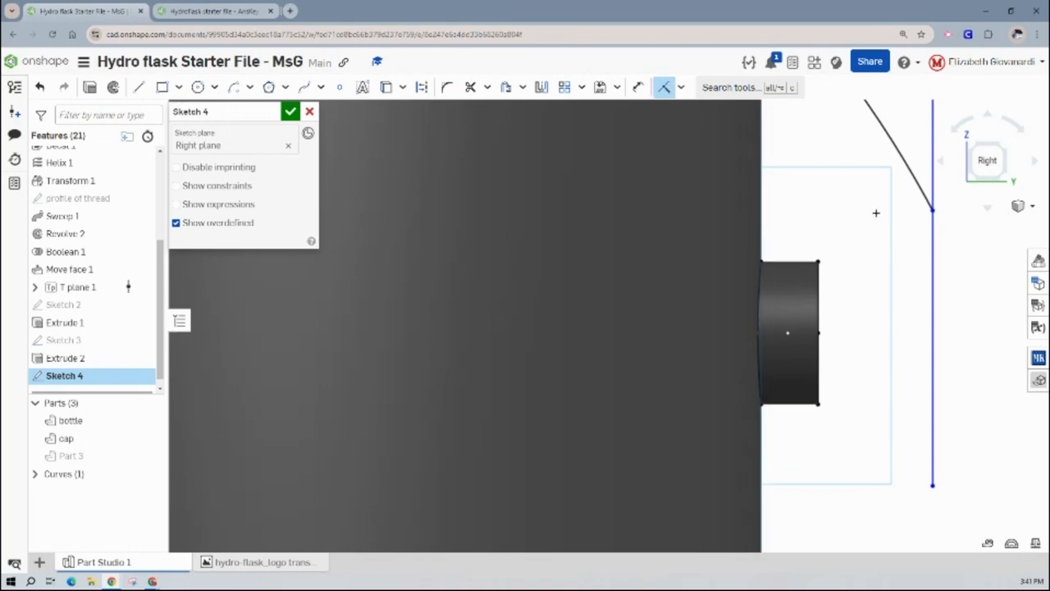
click(933, 259)
click(787, 334)
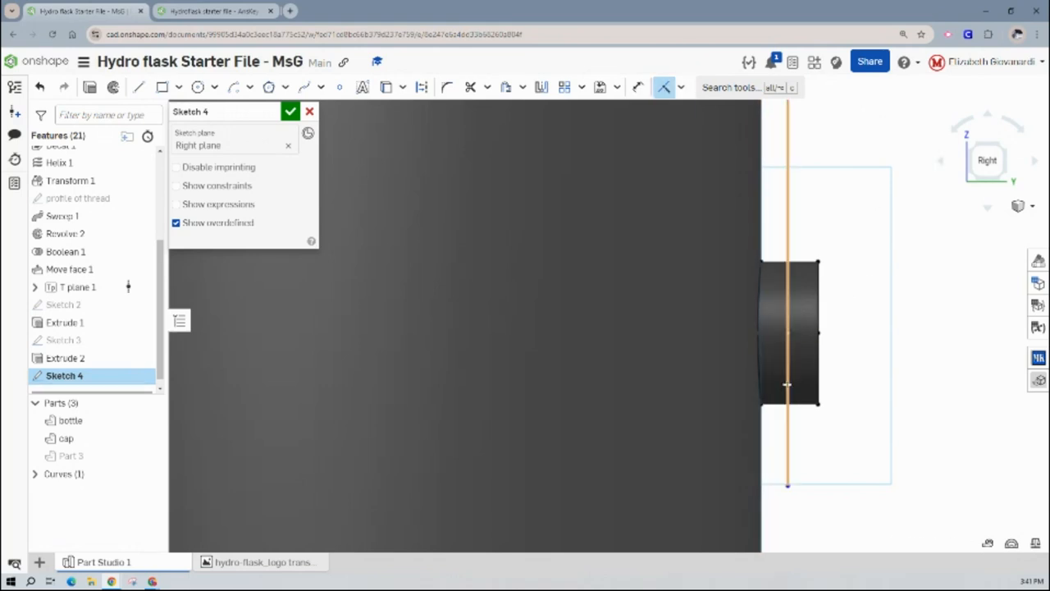
- Dimension the vertical distance from the post's center point to the vertical line's lower endpoint as 0.38 in
scroll(783, 388, down, 3)
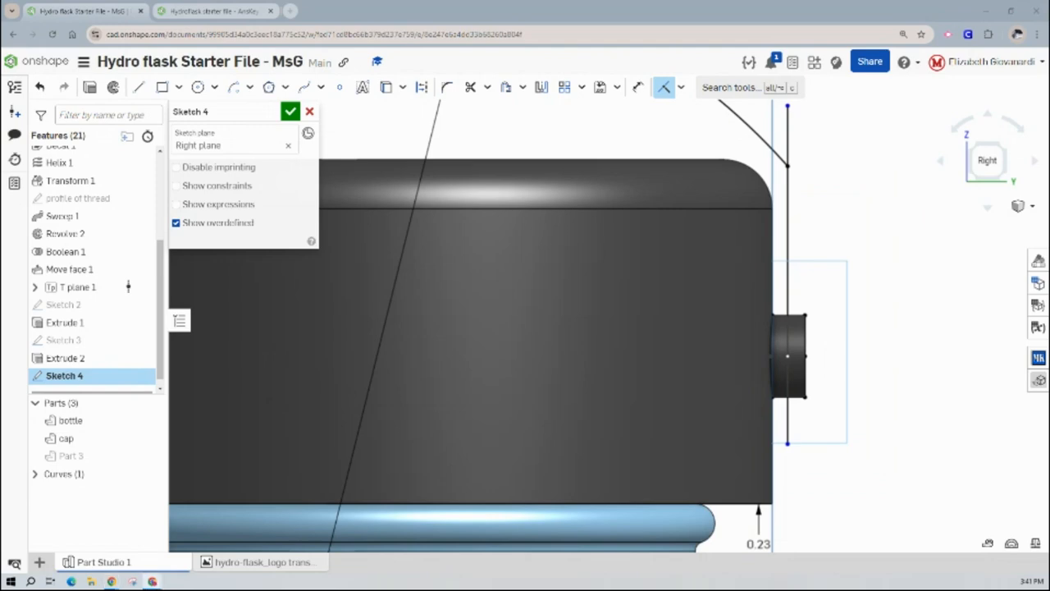
click(638, 87)
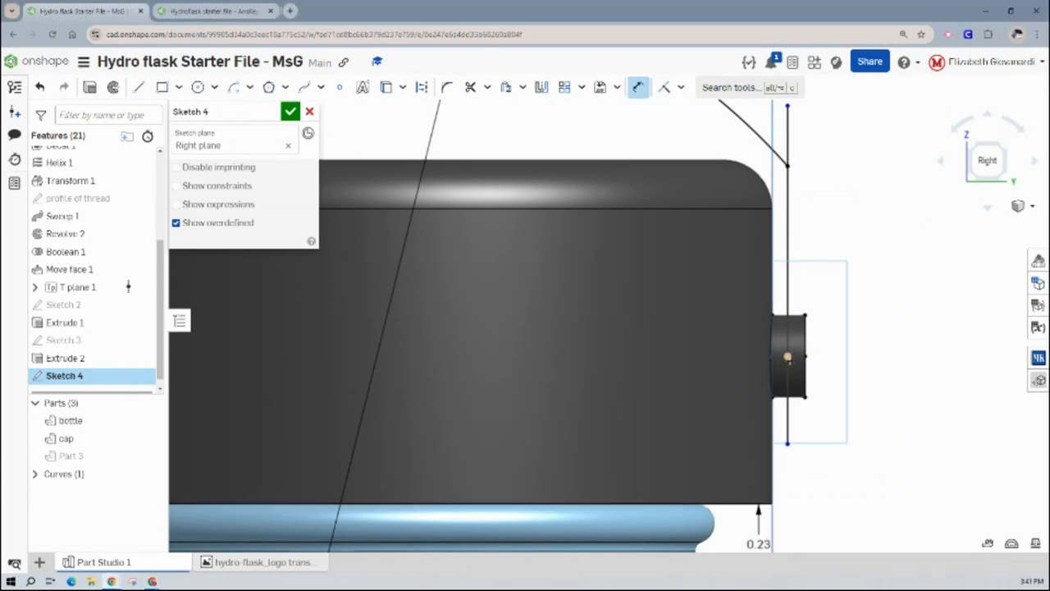
click(798, 356)
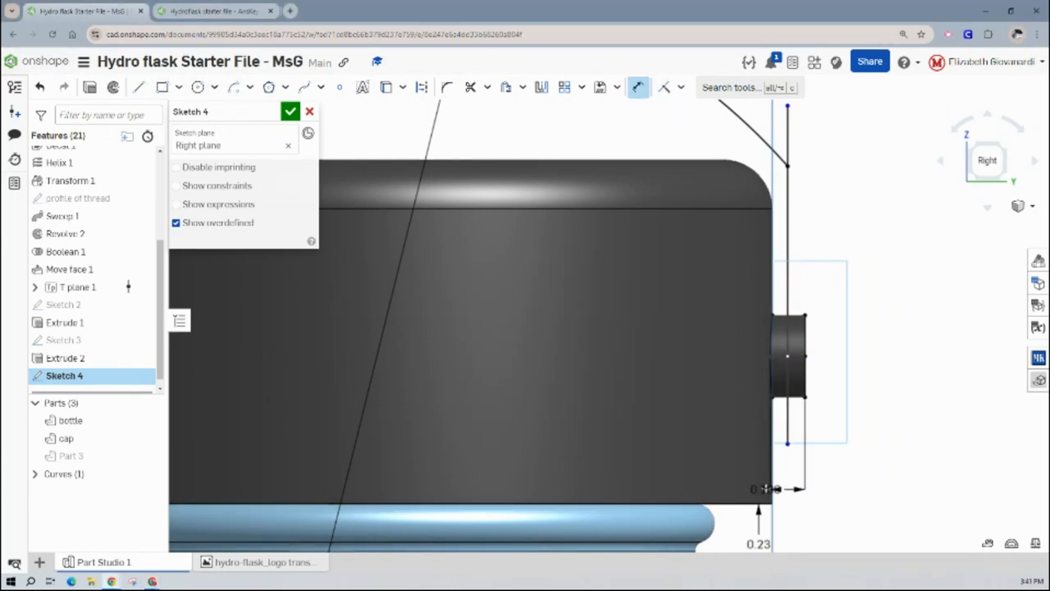
click(788, 444)
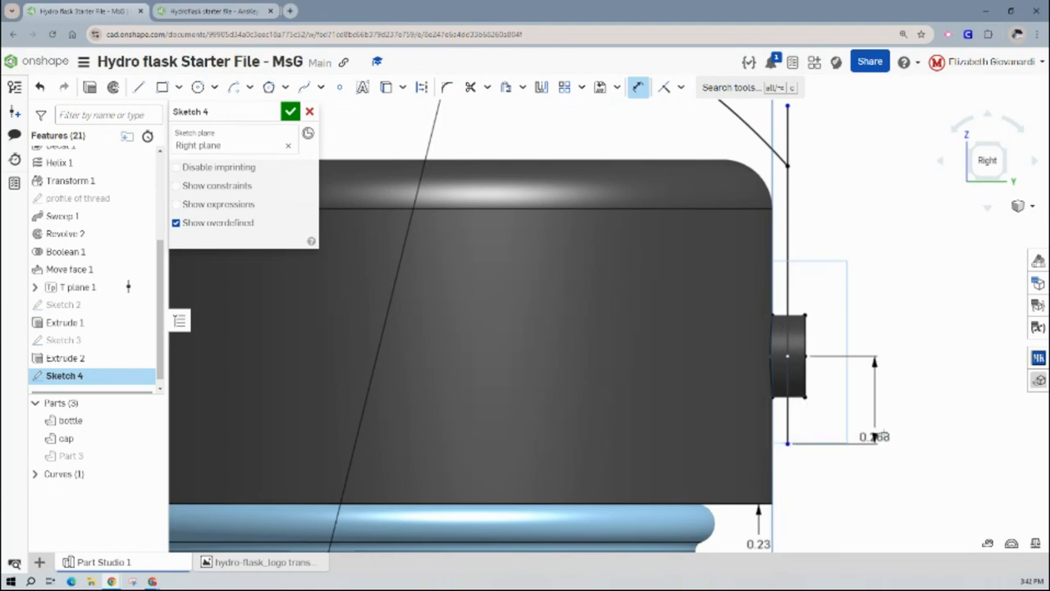
click(894, 419)
text(3)
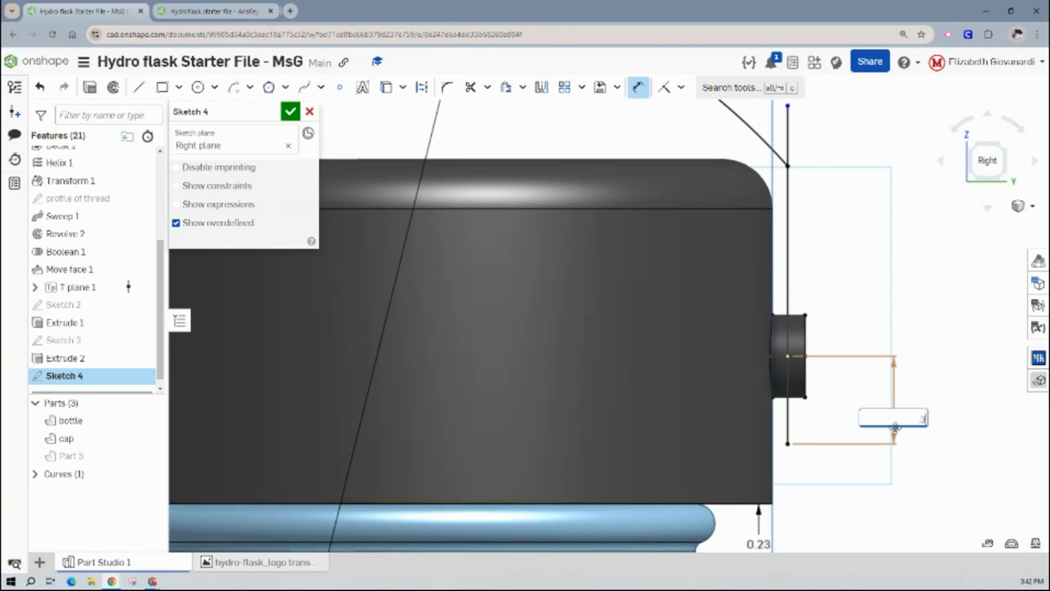
text(8)
key(Return)
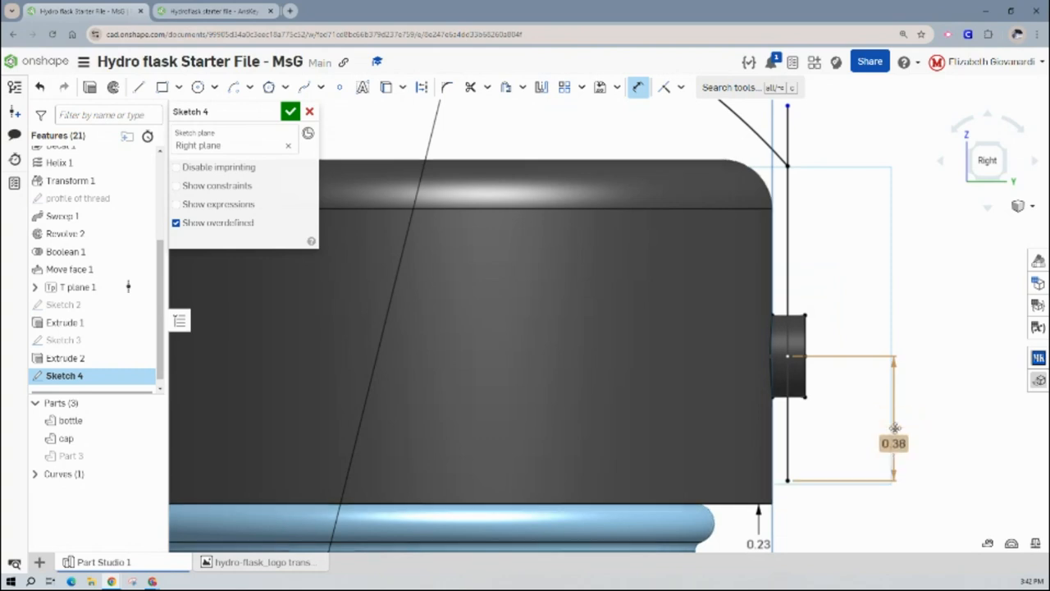
- Switch to the answer key and examine the handle sketch's thickness and lower end around the side post
scroll(792, 344, up, 5)
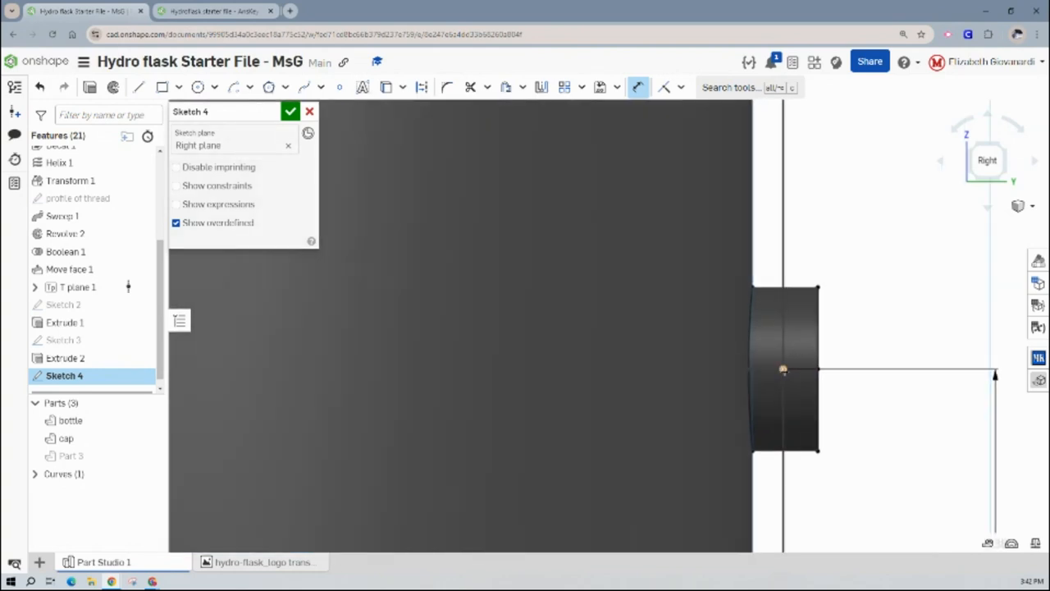
click(218, 11)
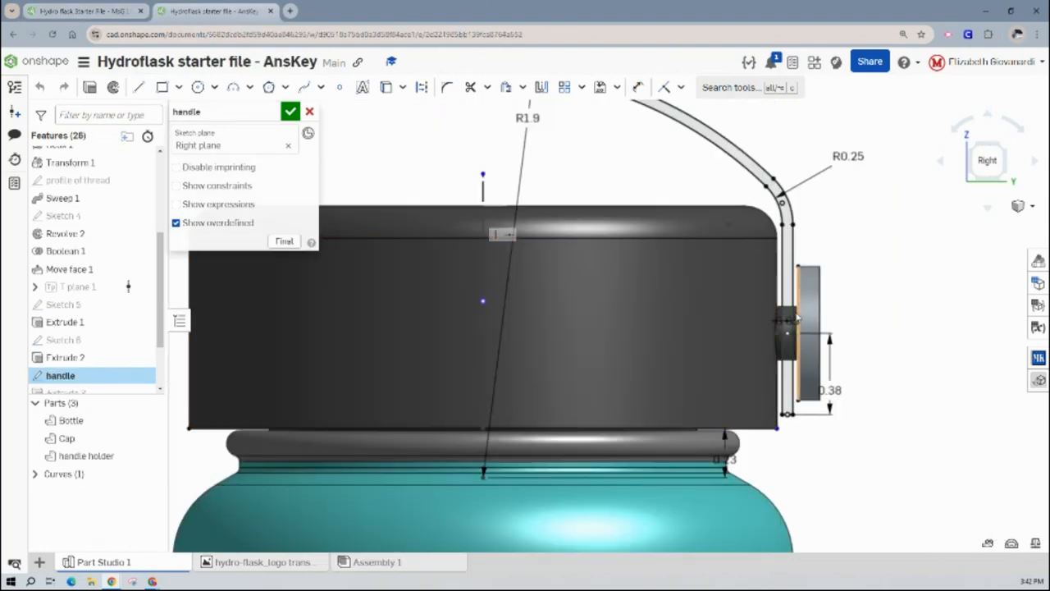
scroll(792, 324, up, 5)
scroll(792, 321, up, 5)
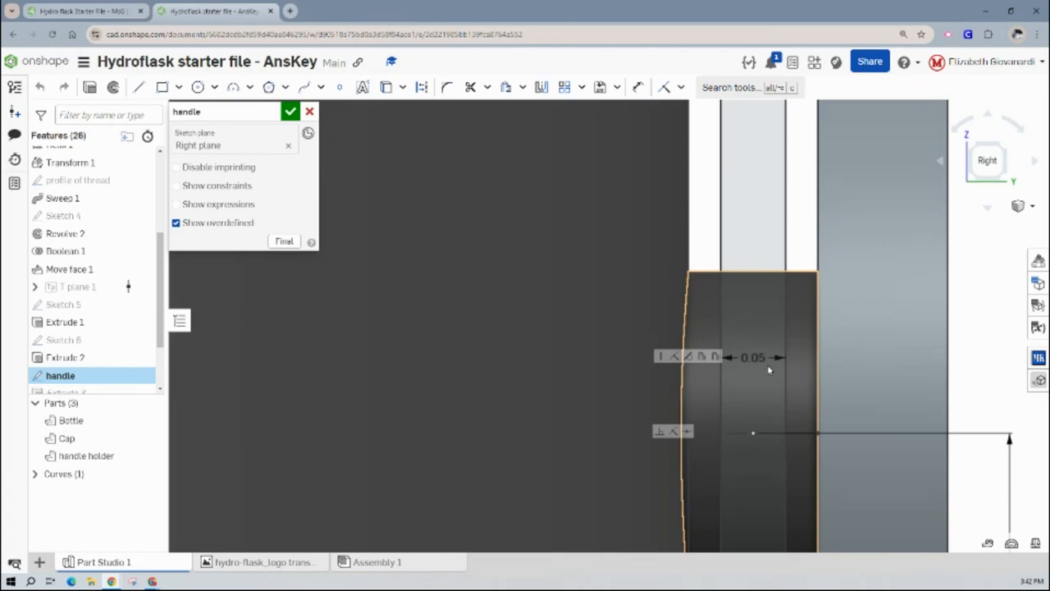
scroll(753, 378, down, 5)
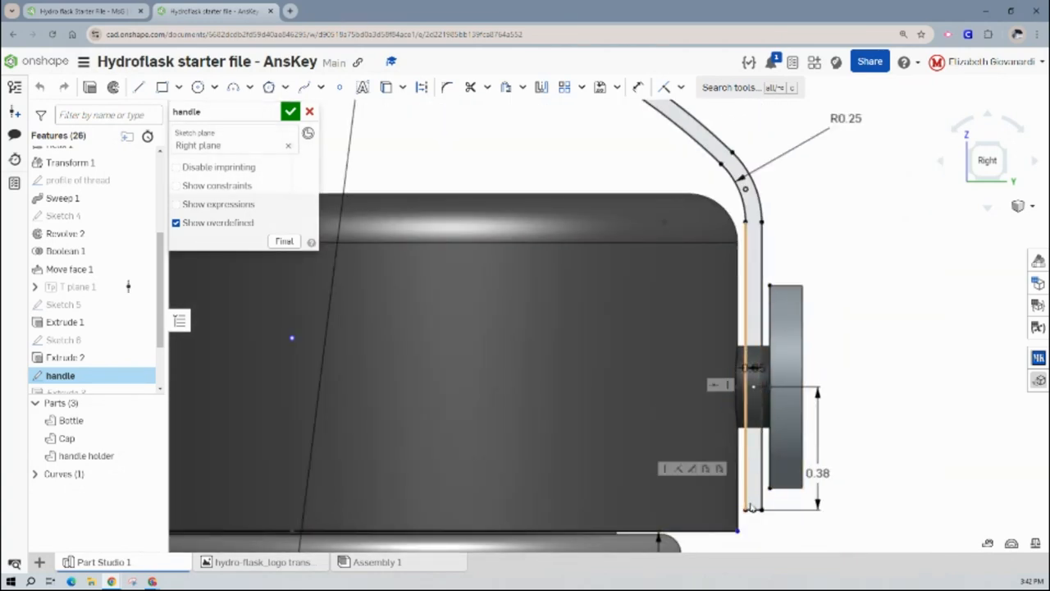
- Return to the starter file, delete the midpoint constraint on the side post's center point, and shift the vertical line slightly toward the cap
click(105, 12)
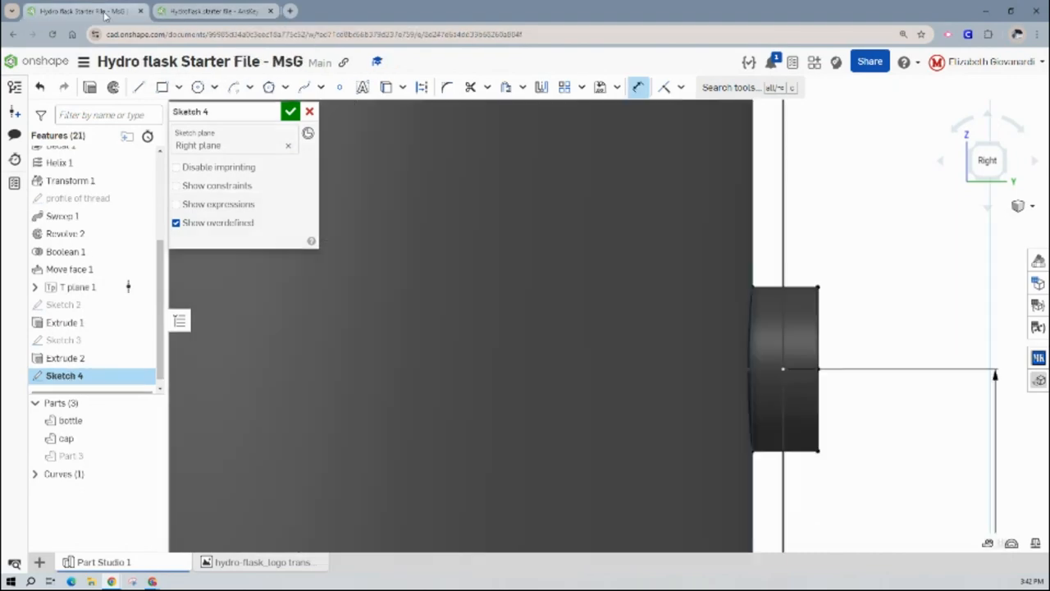
scroll(846, 435, down, 5)
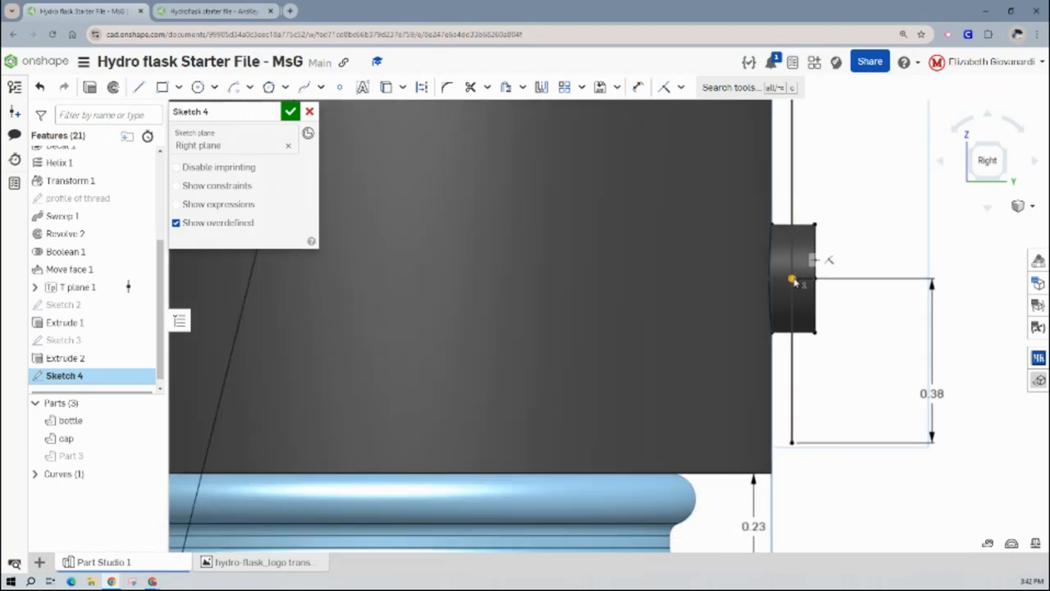
click(792, 280)
right_click(813, 261)
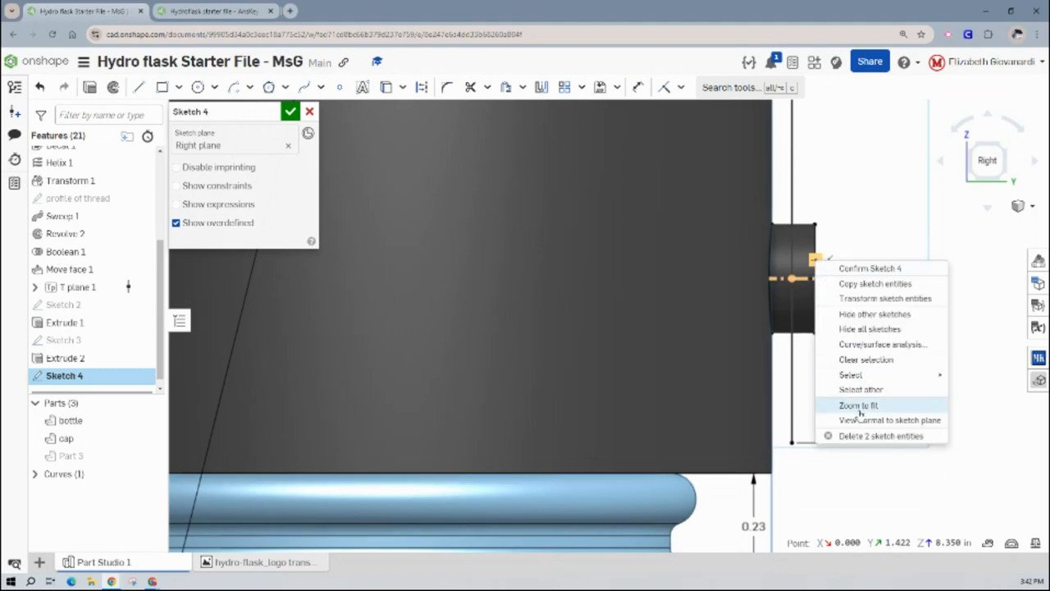
click(868, 474)
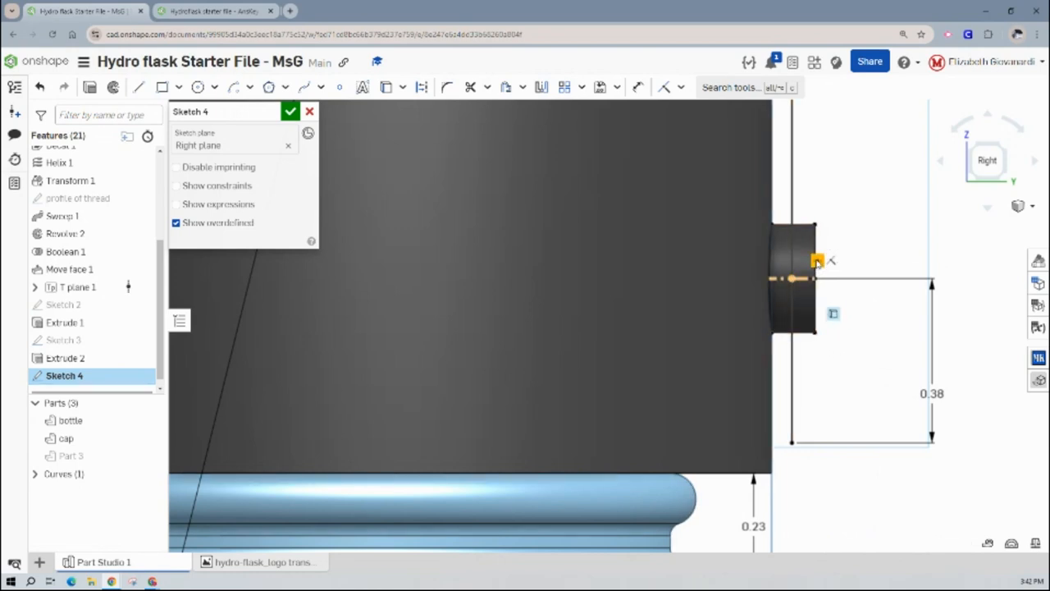
right_click(818, 262)
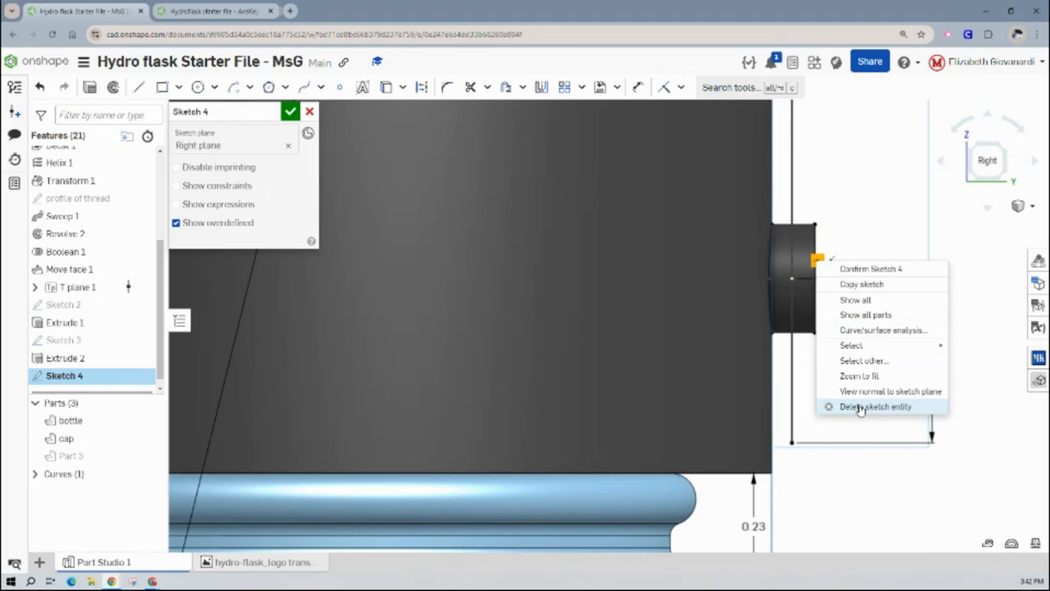
click(858, 407)
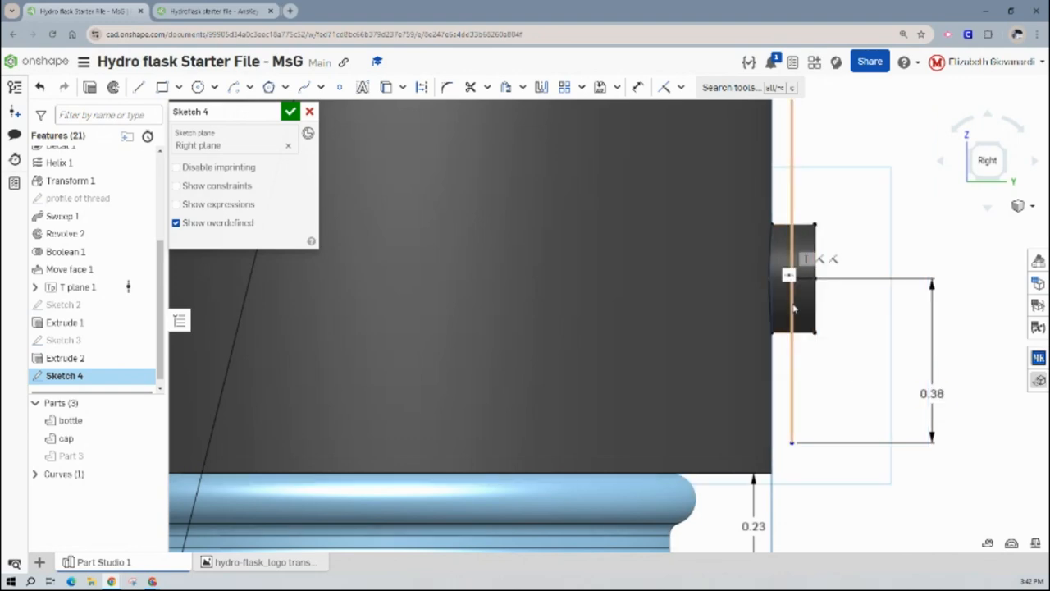
mouse_move(792, 305)
mouse_down()
mouse_move(813, 299)
mouse_move(785, 300)
mouse_up()
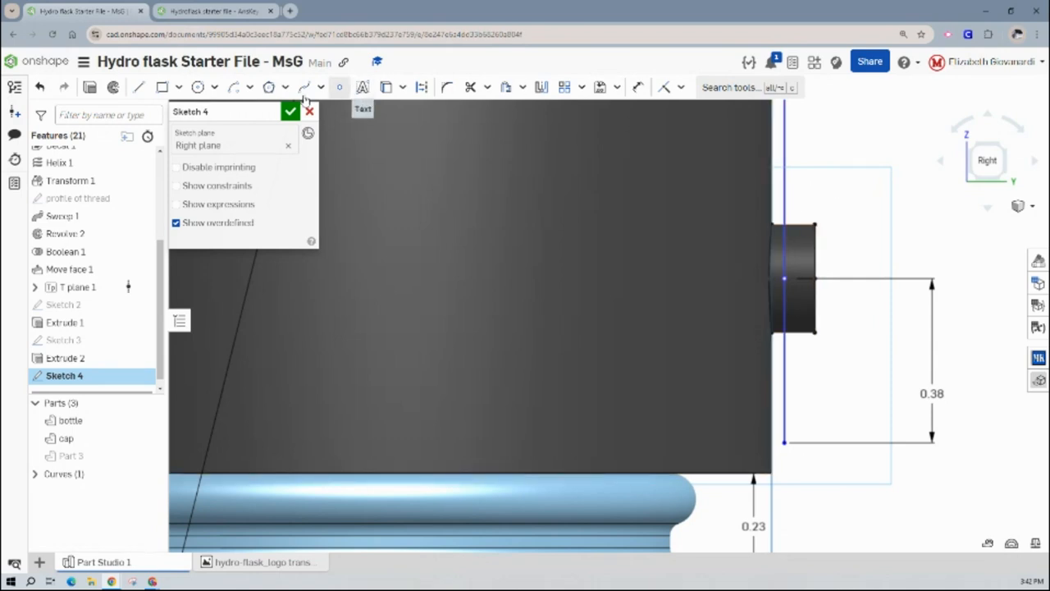
- Fillet the corner between the R1.9 arc and the vertical line with a 0.25 in radius
scroll(884, 330, down, 3)
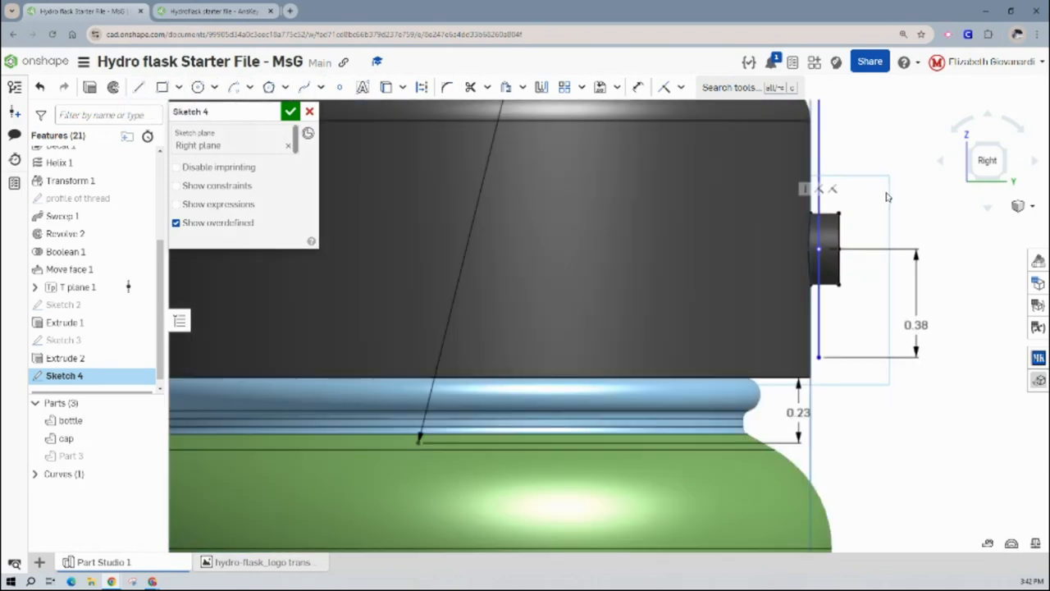
middle_drag(883, 329, 885, 360)
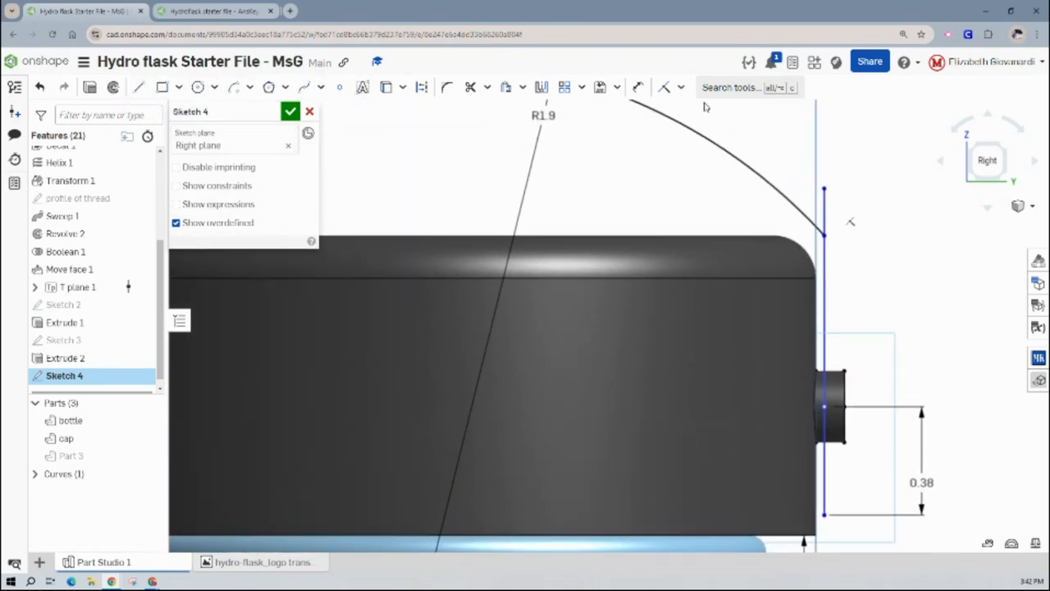
click(449, 88)
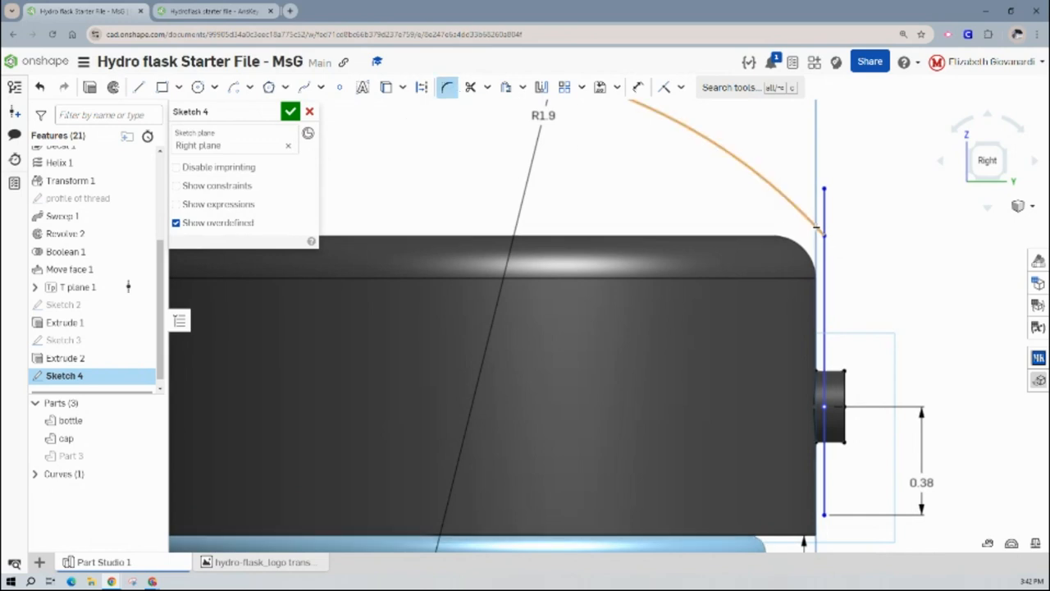
click(823, 245)
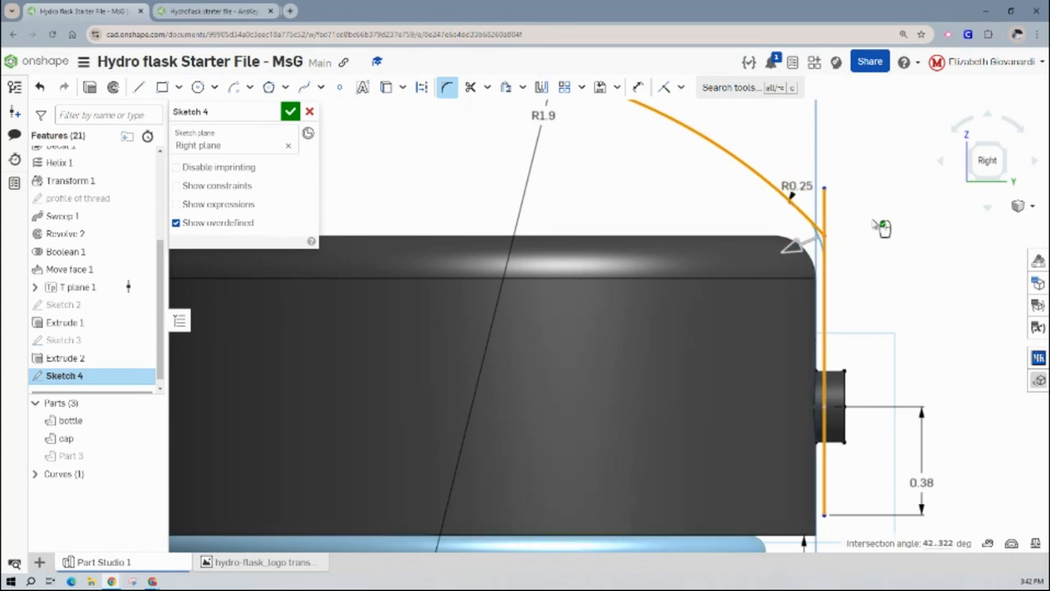
click(907, 246)
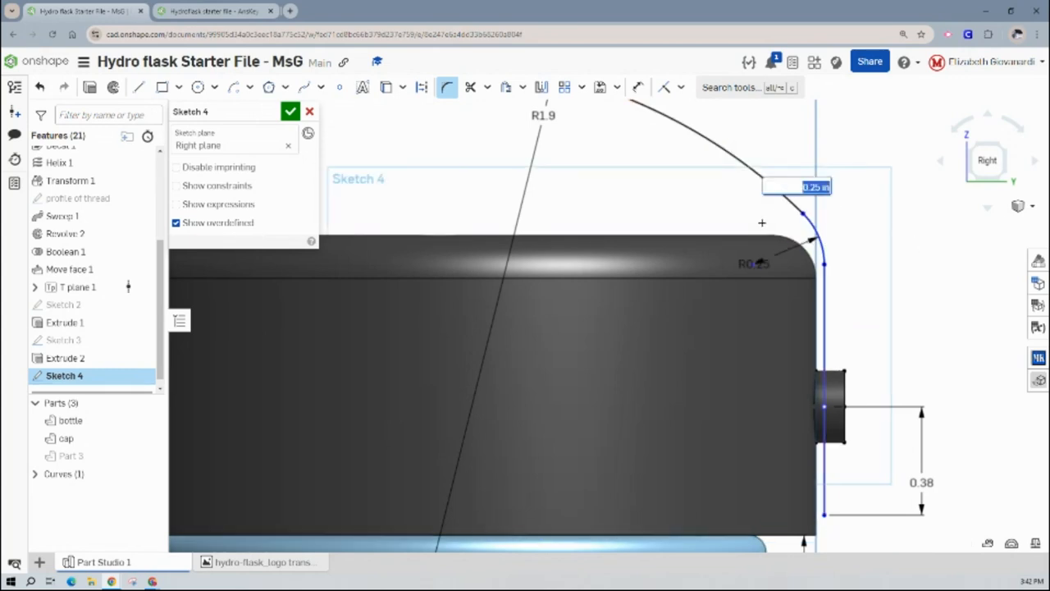
key(Return)
- Offset the arc, fillet and vertical line outward, away from the cap, by 0.05 in
scroll(693, 196, down, 3)
middle_drag(642, 215, 644, 219)
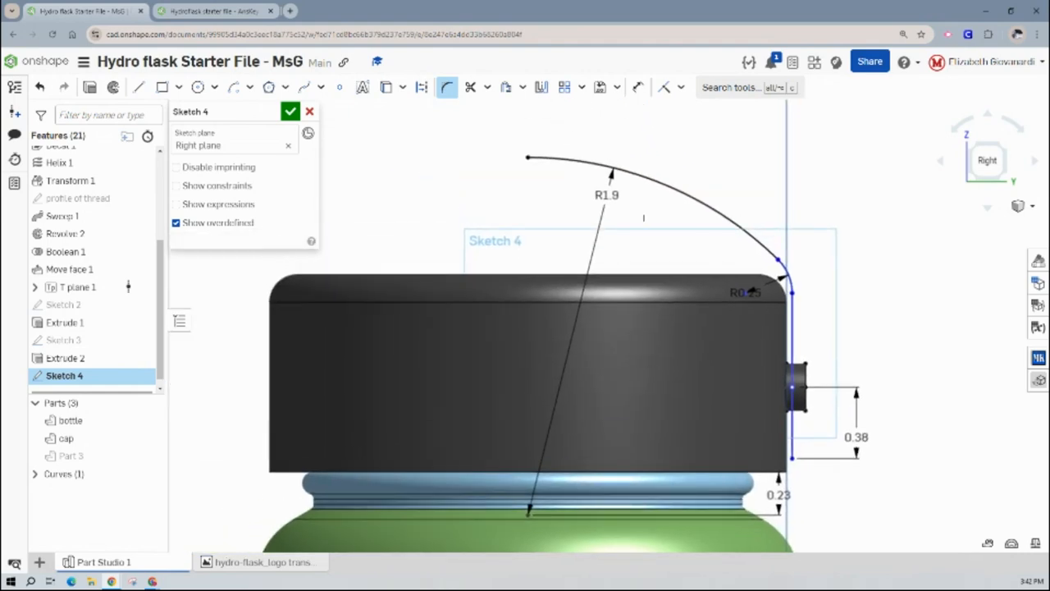
click(506, 87)
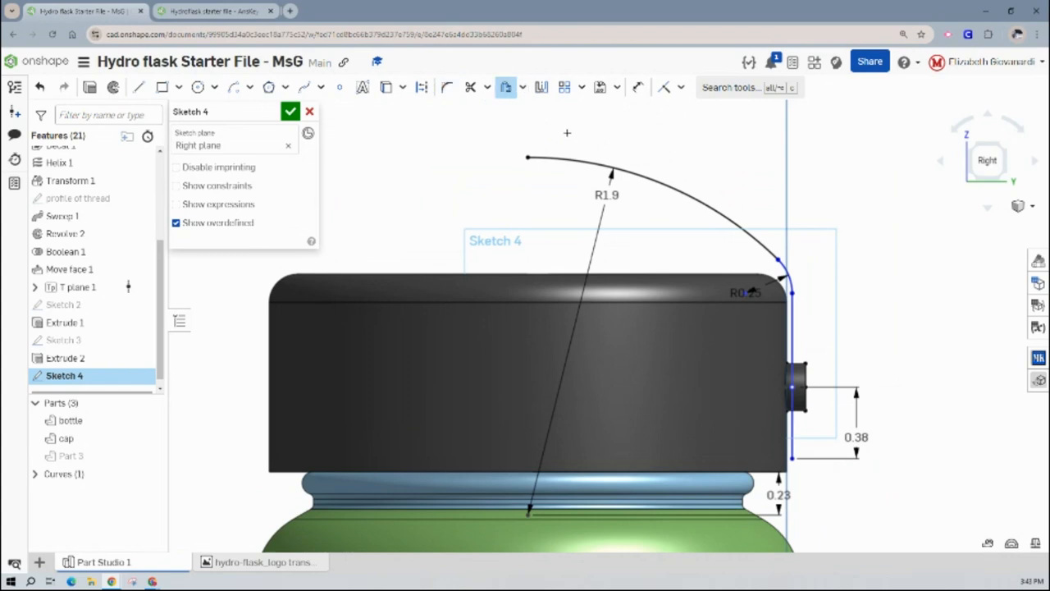
click(643, 176)
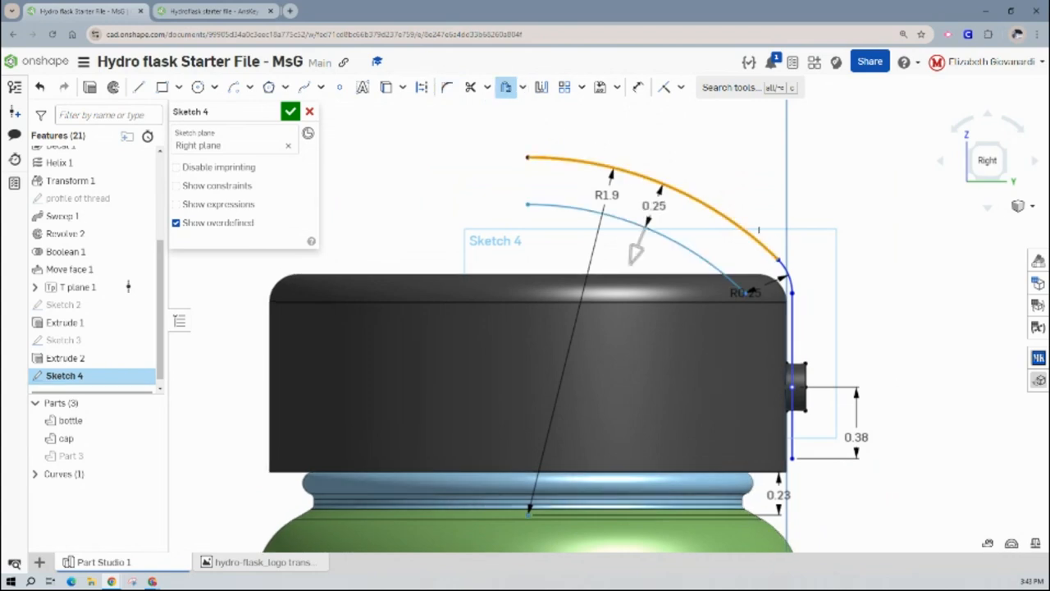
click(794, 322)
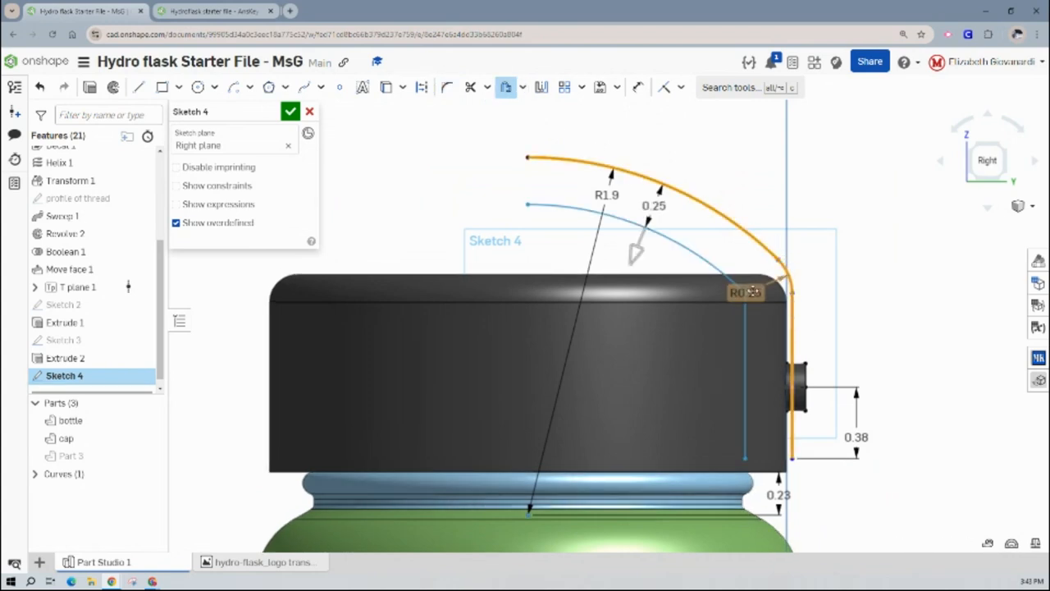
drag(654, 217, 674, 152)
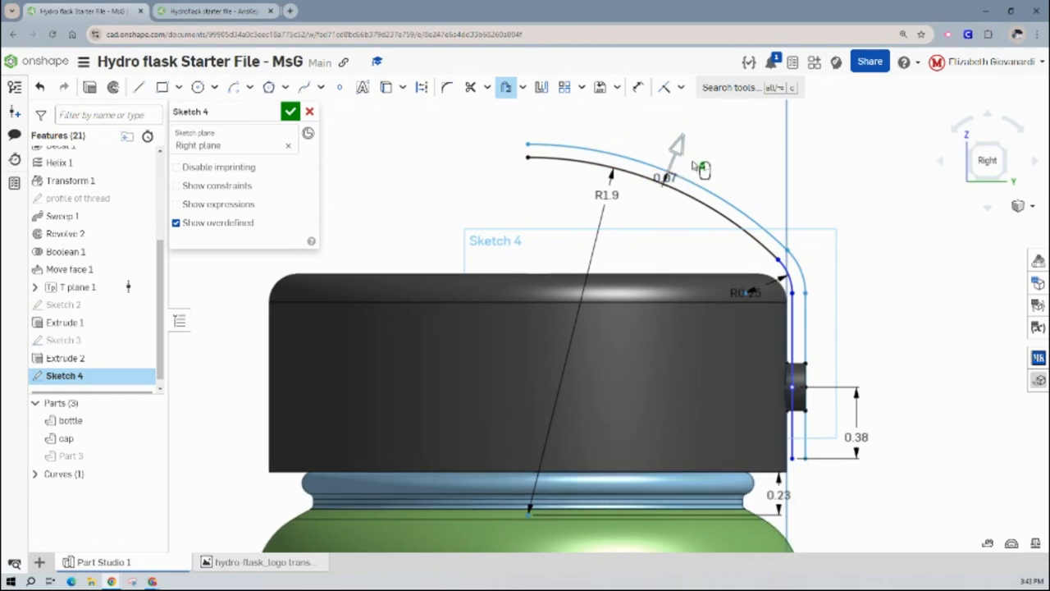
scroll(676, 175, up, 3)
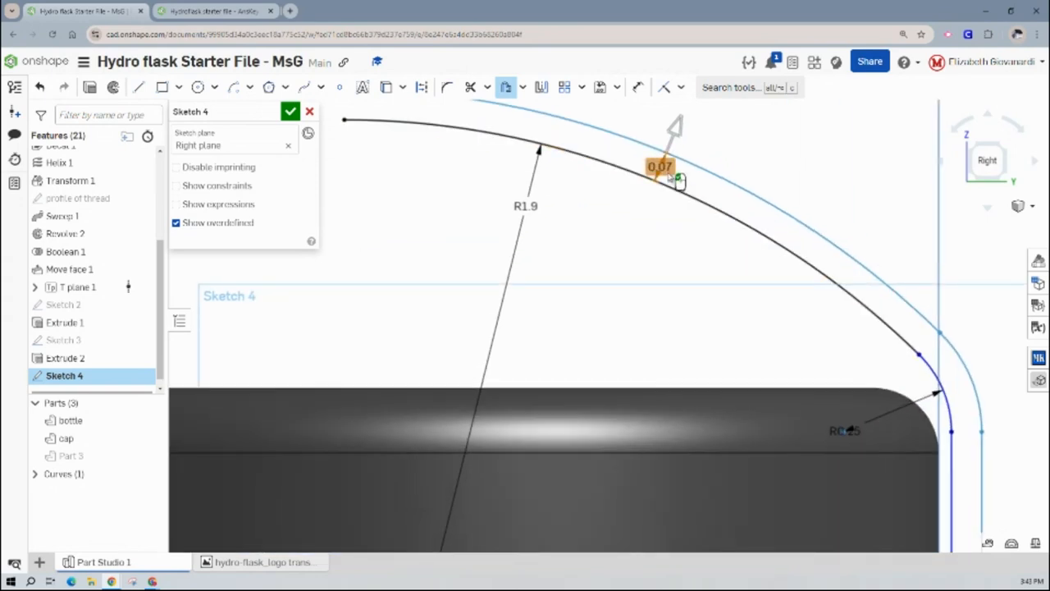
double_click(668, 170)
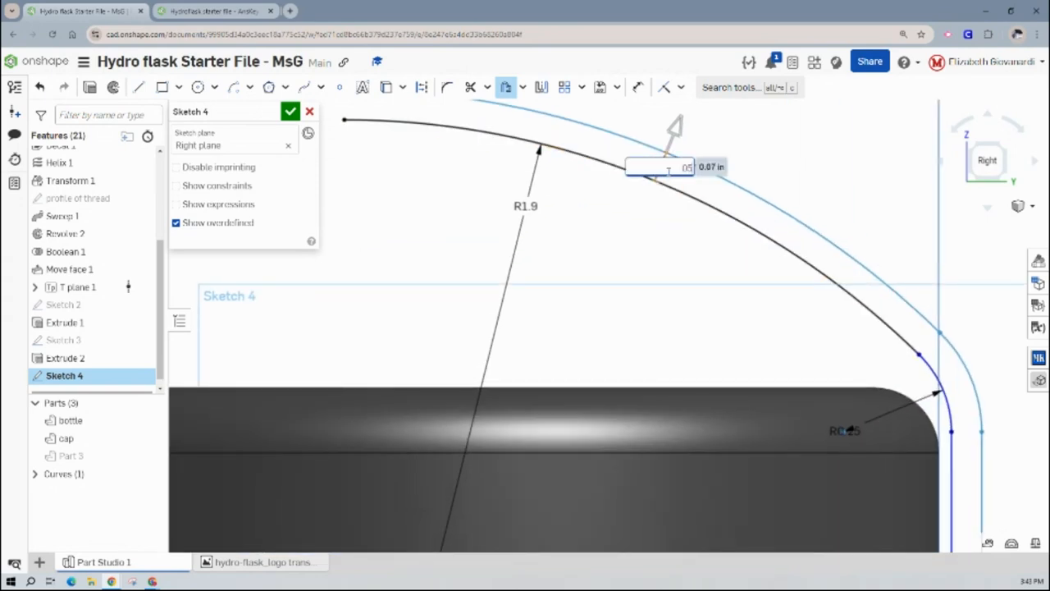
text(0.05)
key(Return)
- Close both open ends of the offset handle profile with short straight lines, at the lower end and at the arc's upper end
scroll(661, 205, down, 3)
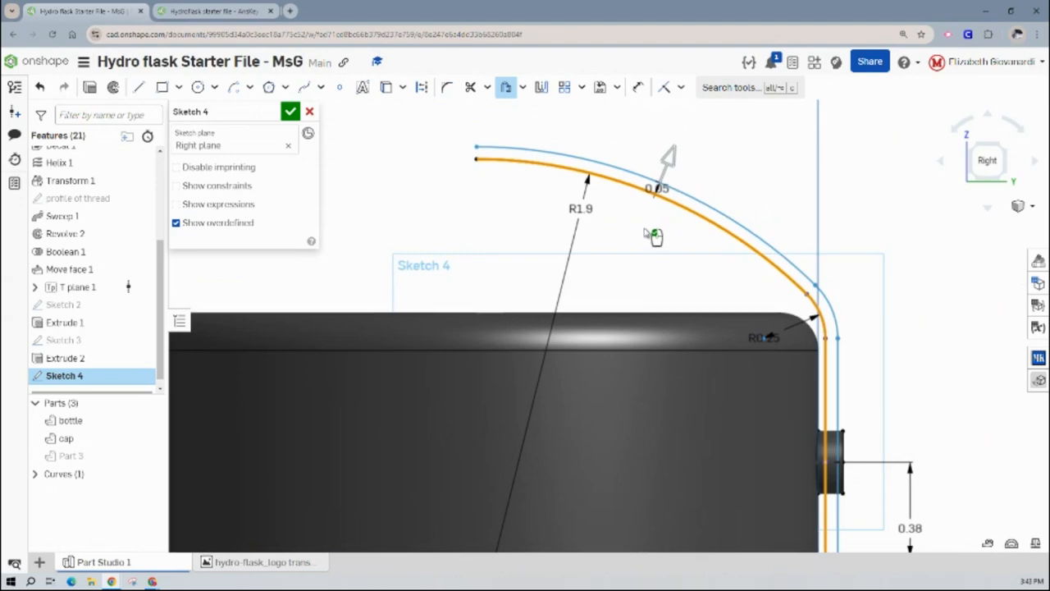
scroll(837, 326, up, 5)
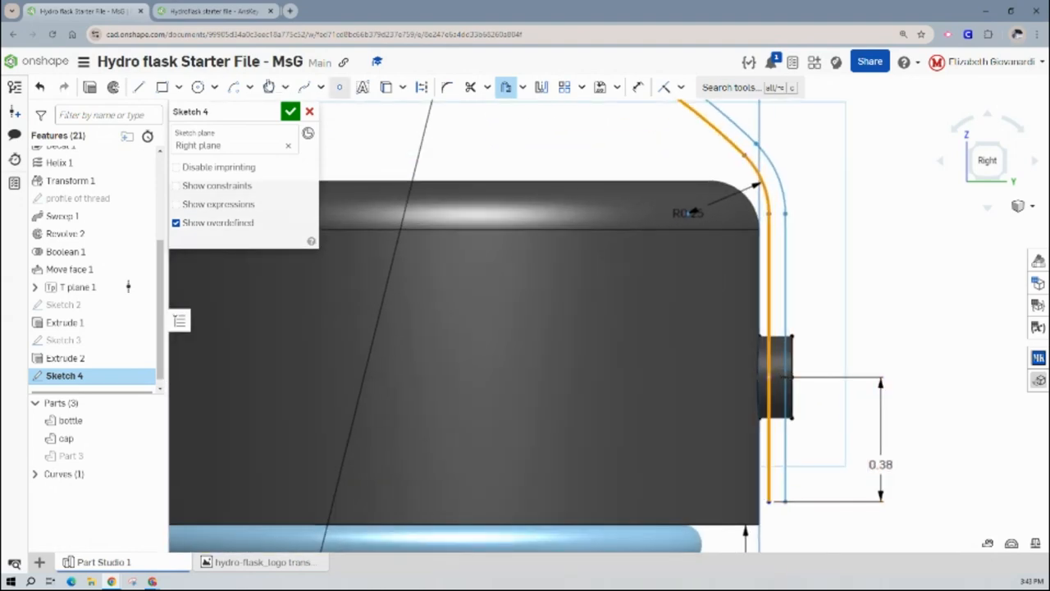
click(138, 87)
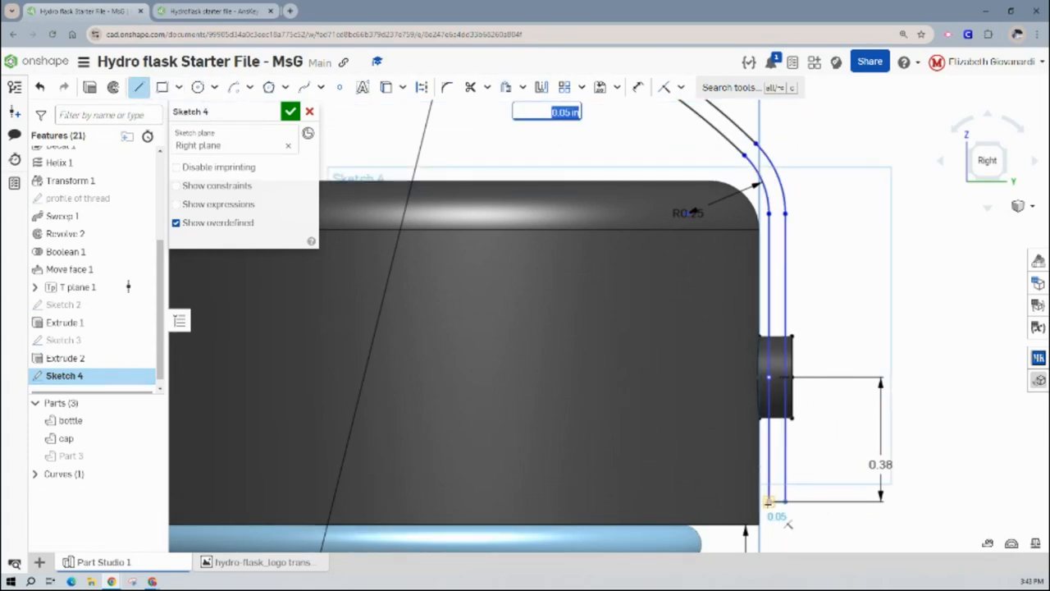
click(769, 502)
middle_drag(793, 268, 963, 538)
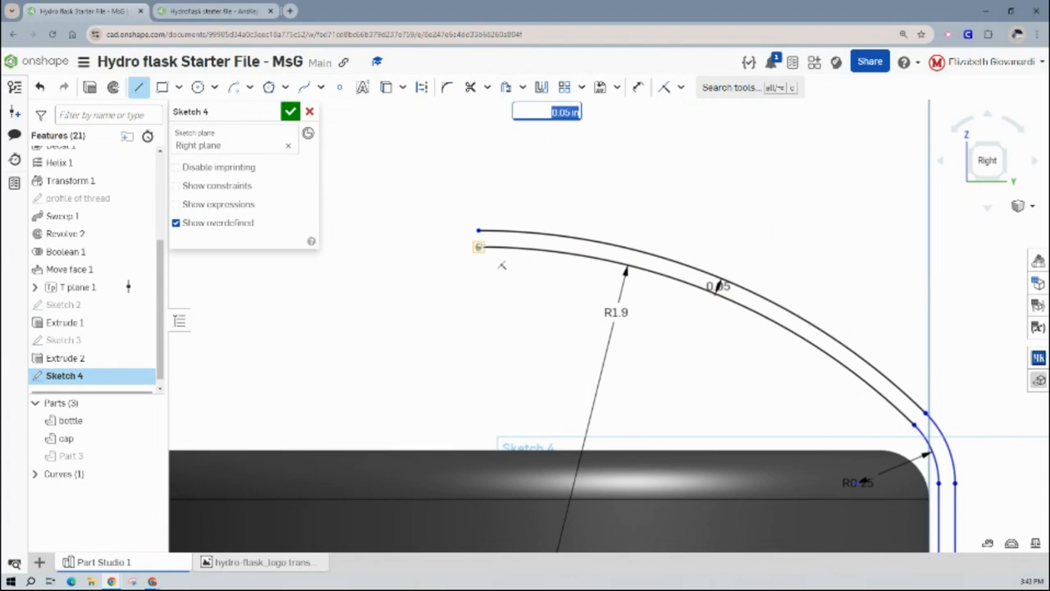
click(479, 233)
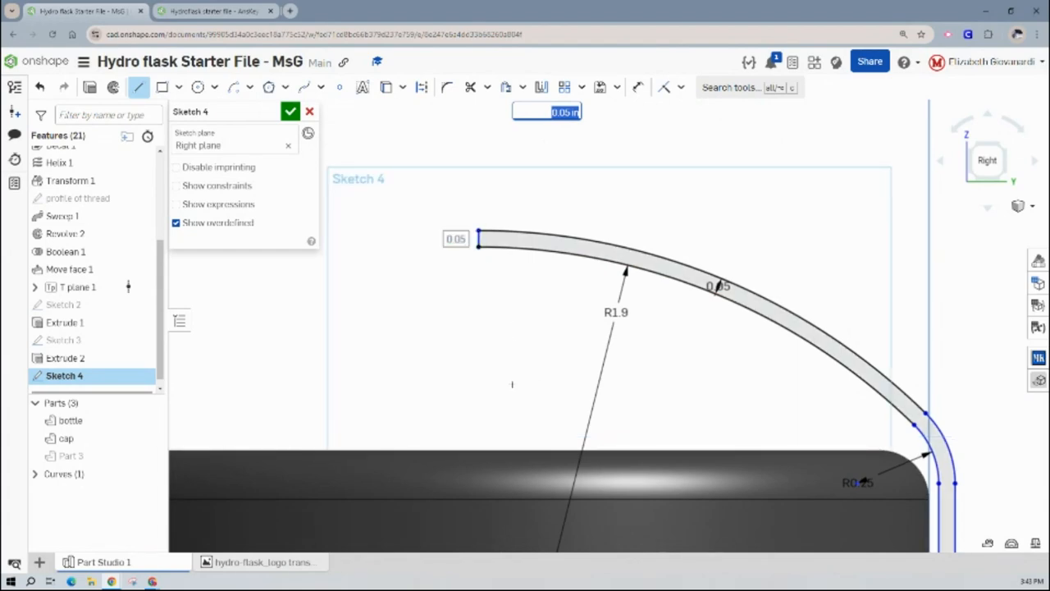
- Shift the handle's two vertical lines slightly closer to the cap where they cross the side post
mouse_move(951, 428)
middle_down()
mouse_move(860, 323)
mouse_move(784, 297)
middle_up()
scroll(858, 426, down, 2)
middle_drag(859, 427, 785, 278)
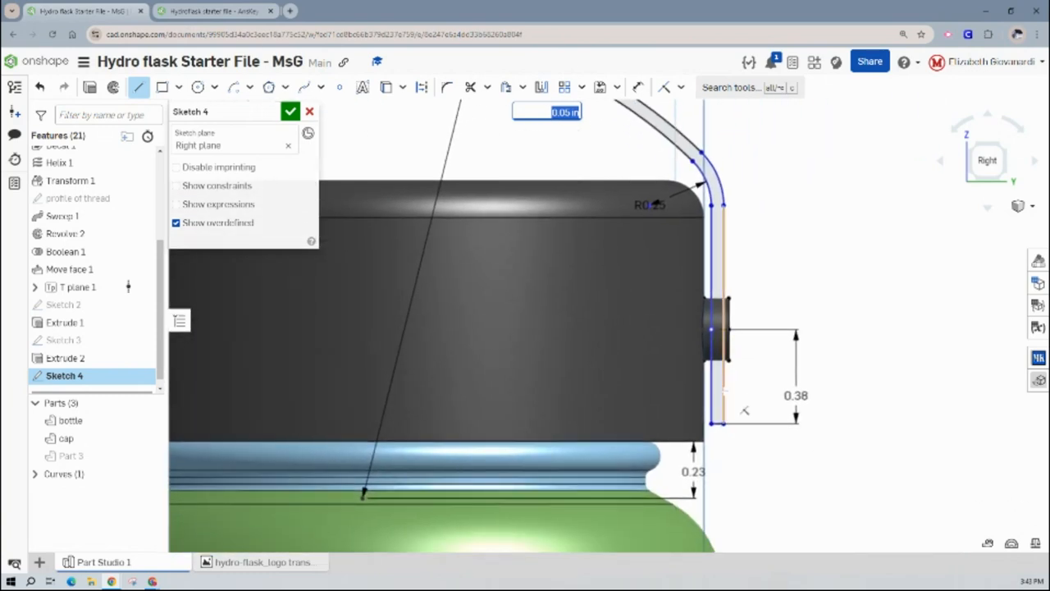
scroll(743, 410, up, 3)
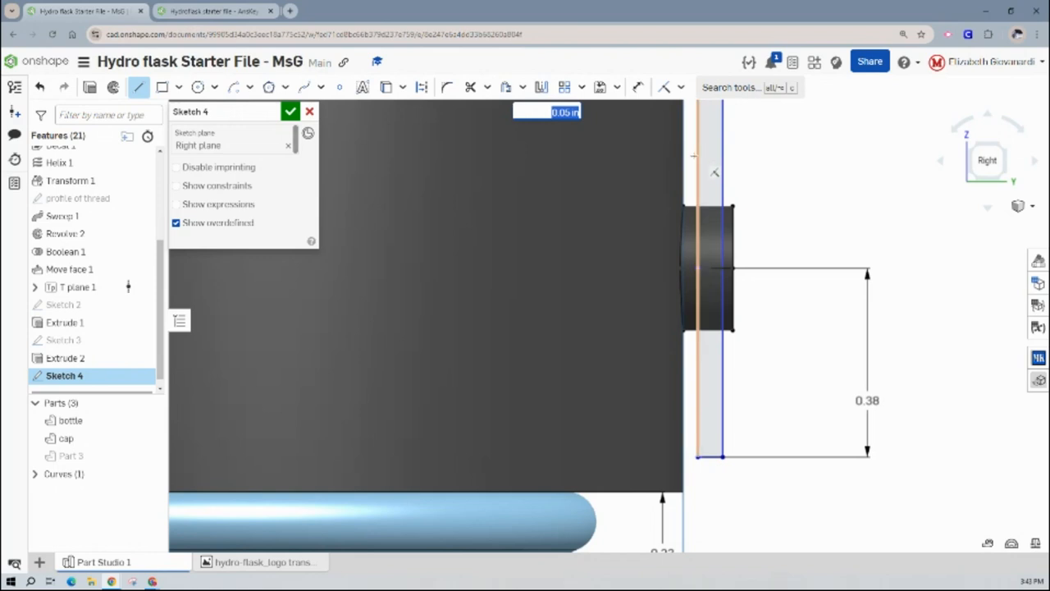
click(706, 270)
key(Escape)
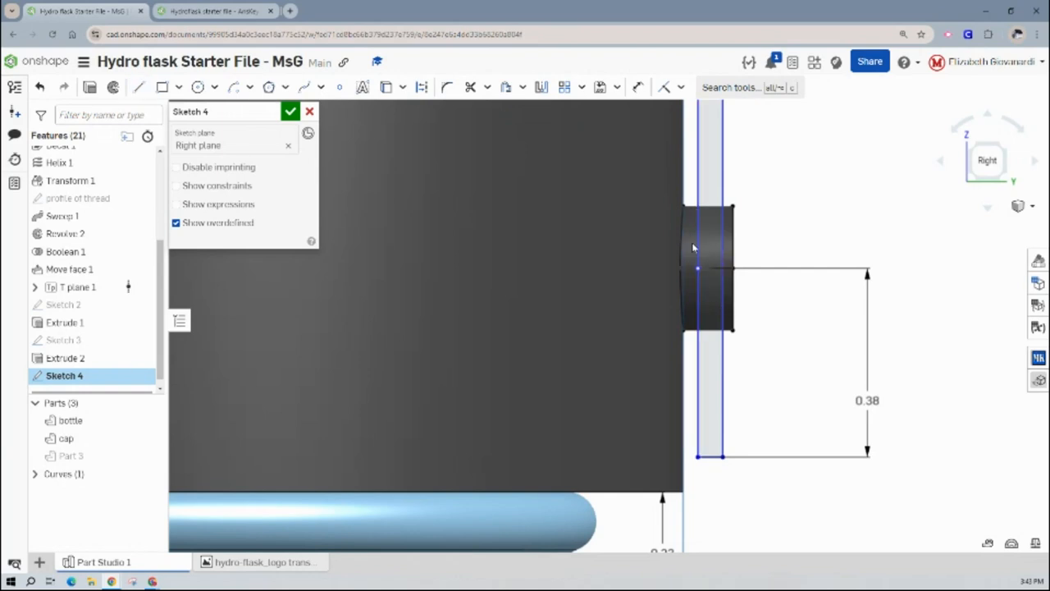
mouse_move(699, 268)
mouse_down()
mouse_move(715, 271)
mouse_move(690, 285)
mouse_up()
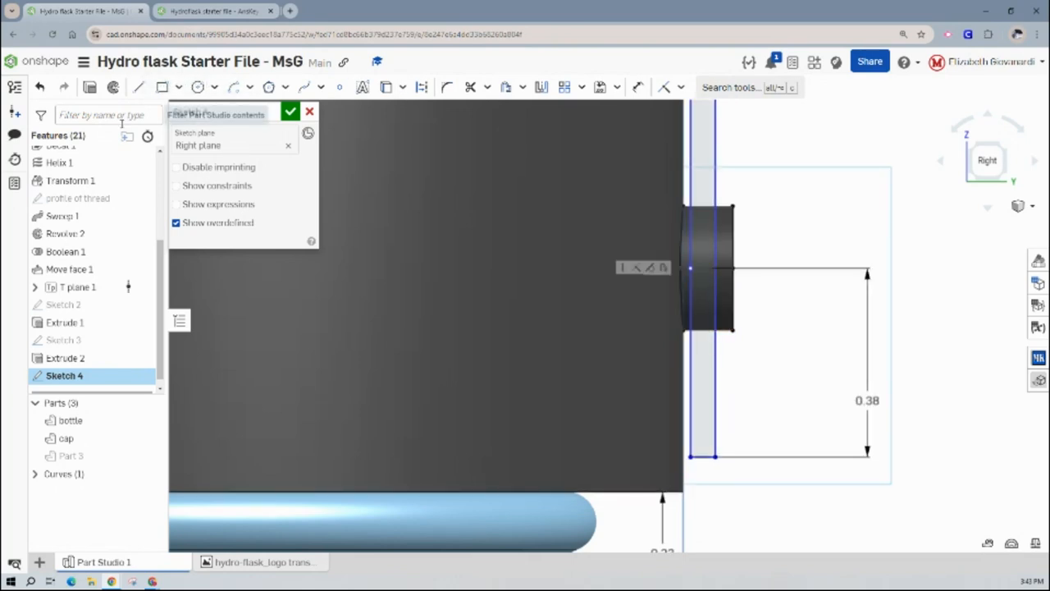
- Draw a horizontal construction line across the handle's thickness, from the side post's existing point to the outer vertical line
click(138, 89)
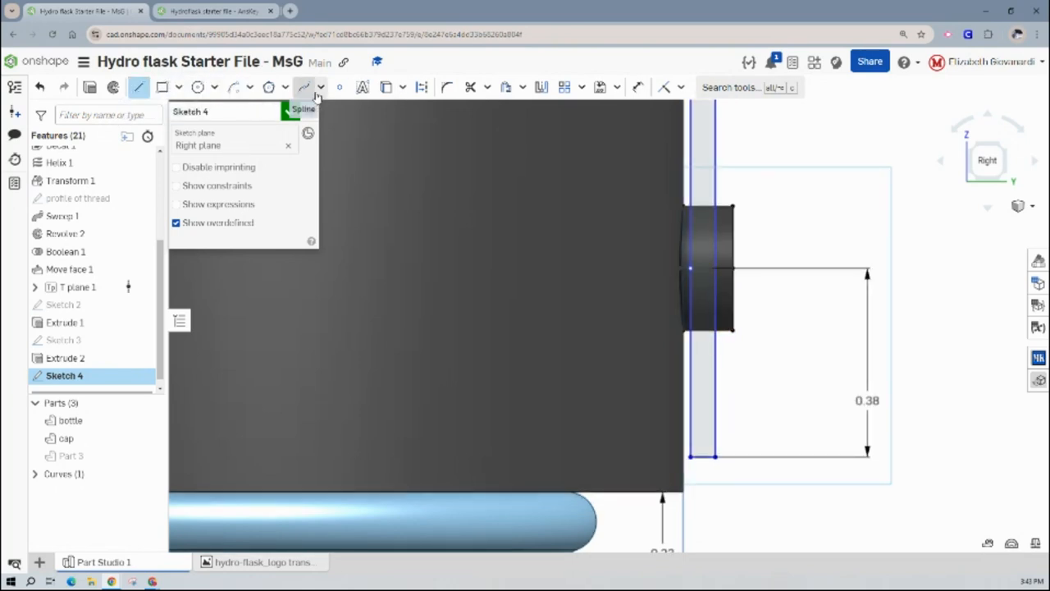
click(421, 87)
click(689, 268)
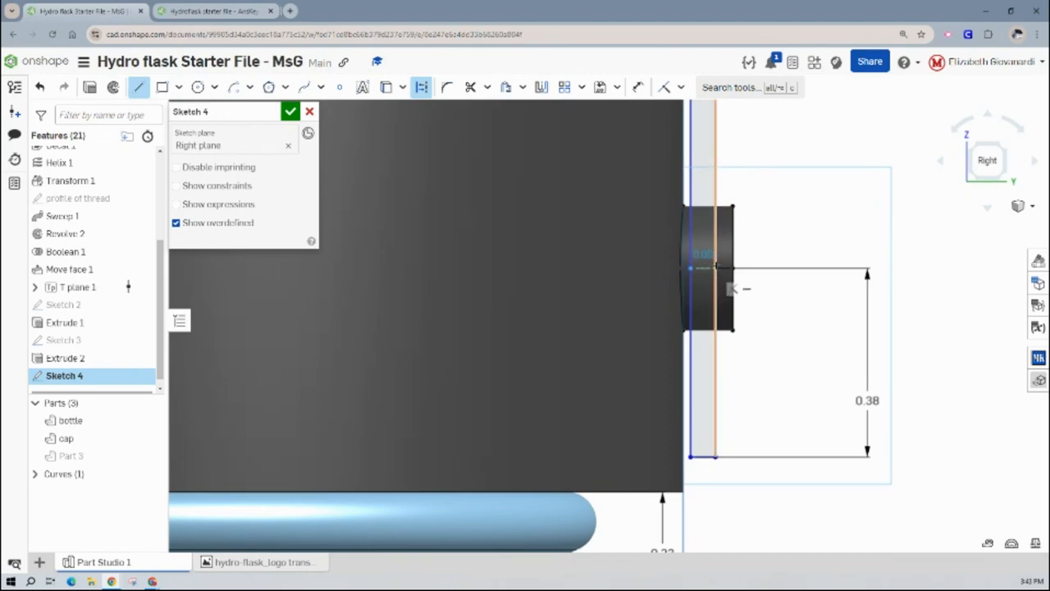
click(716, 267)
key(Escape)
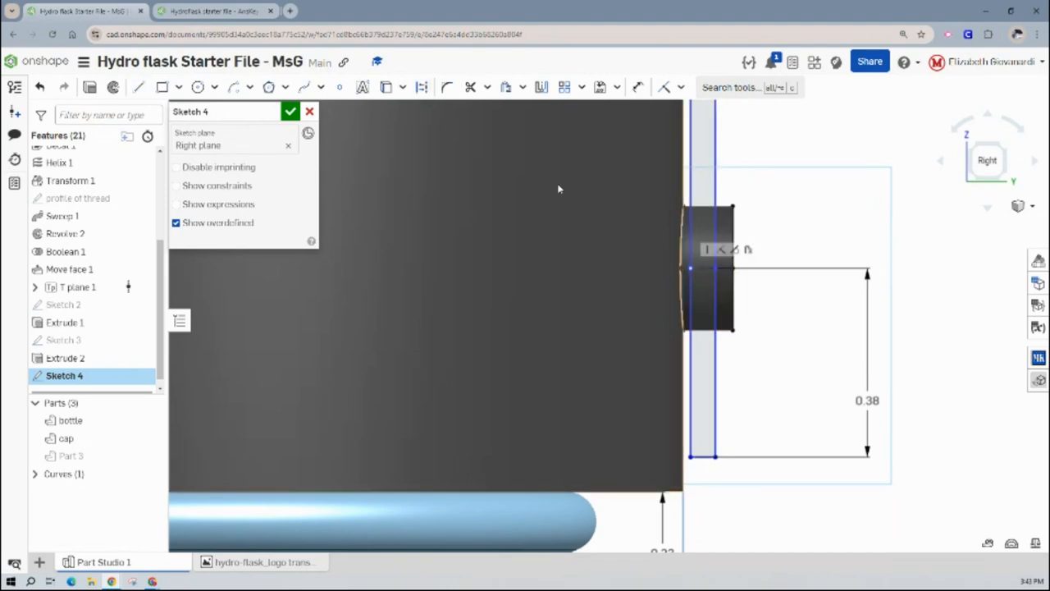
- Place one sketch point on the side post's horizontal construction line and another at the midpoint of the handle's bottom edge
click(341, 88)
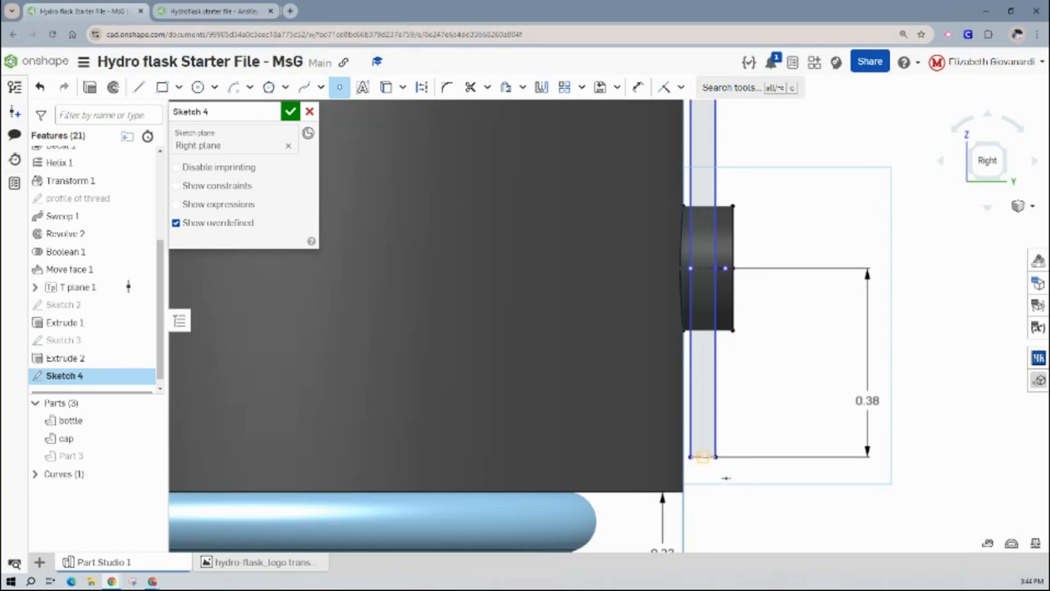
click(703, 457)
key(Escape)
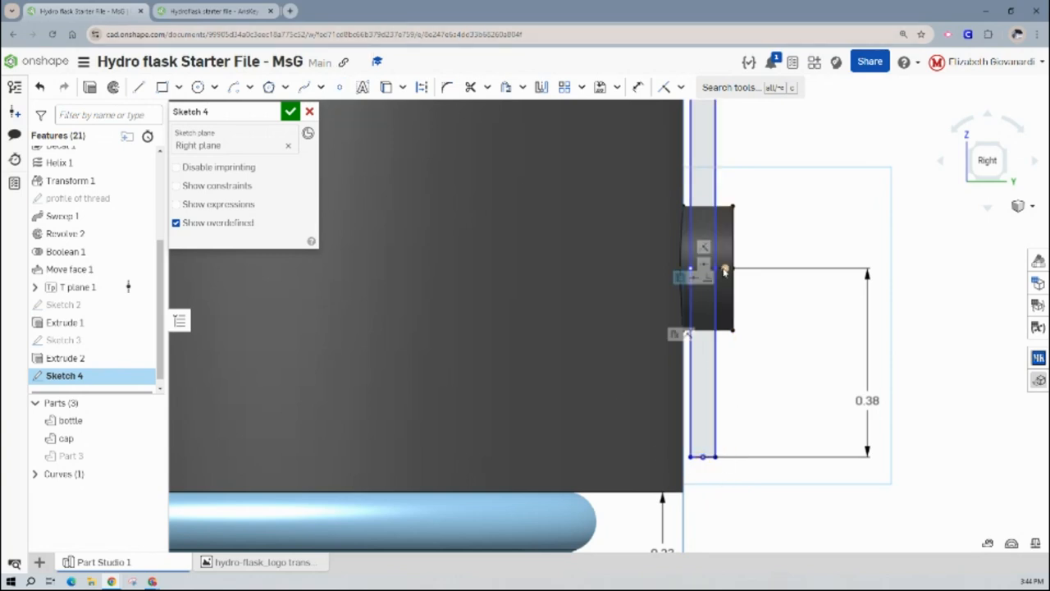
- Constrain the sketch point on the side post to the midpoint of the post's horizontal construction line
scroll(724, 270, up, 5)
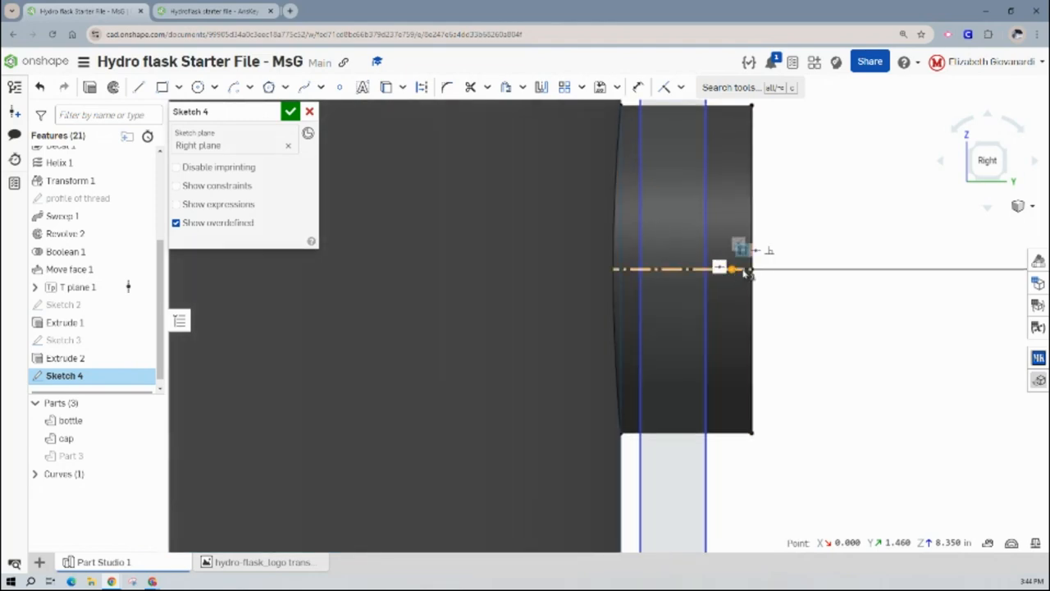
click(745, 272)
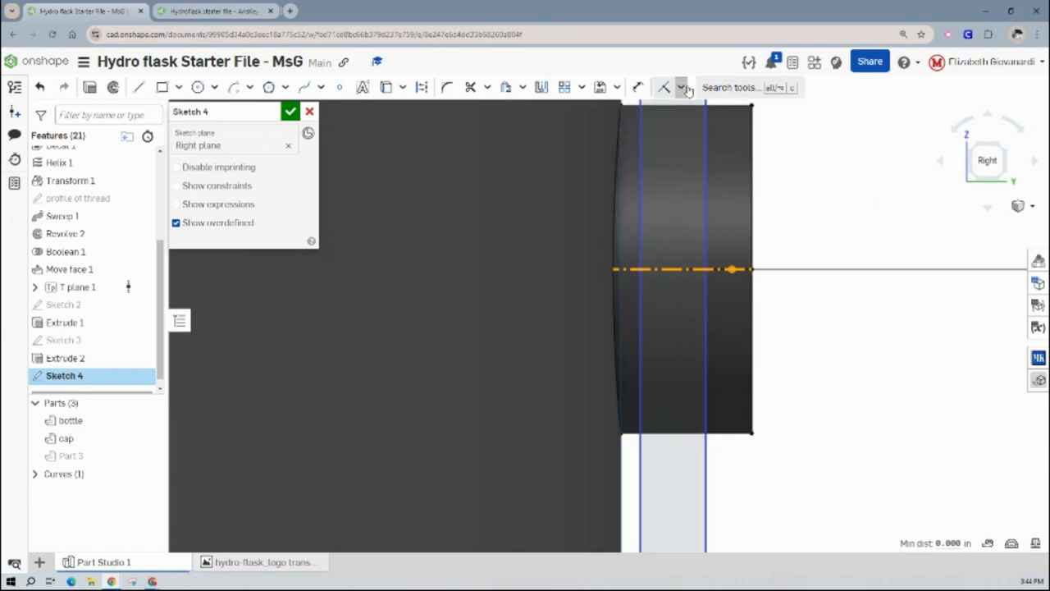
click(681, 87)
click(693, 304)
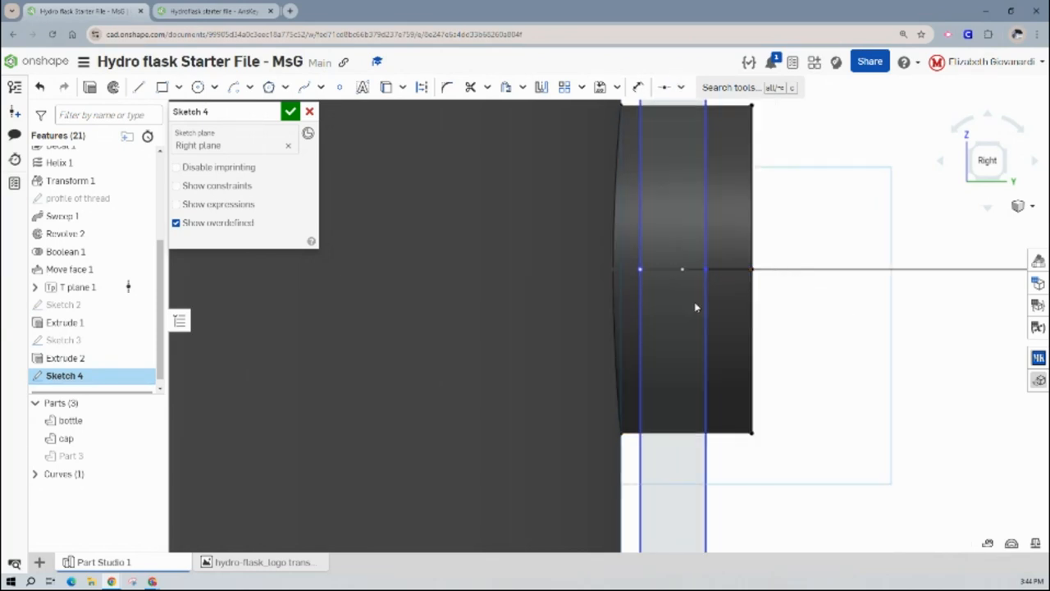
- Align the side post's center point vertically with the midpoint of the handle's bottom edge using a Vertical constraint
scroll(706, 263, down, 3)
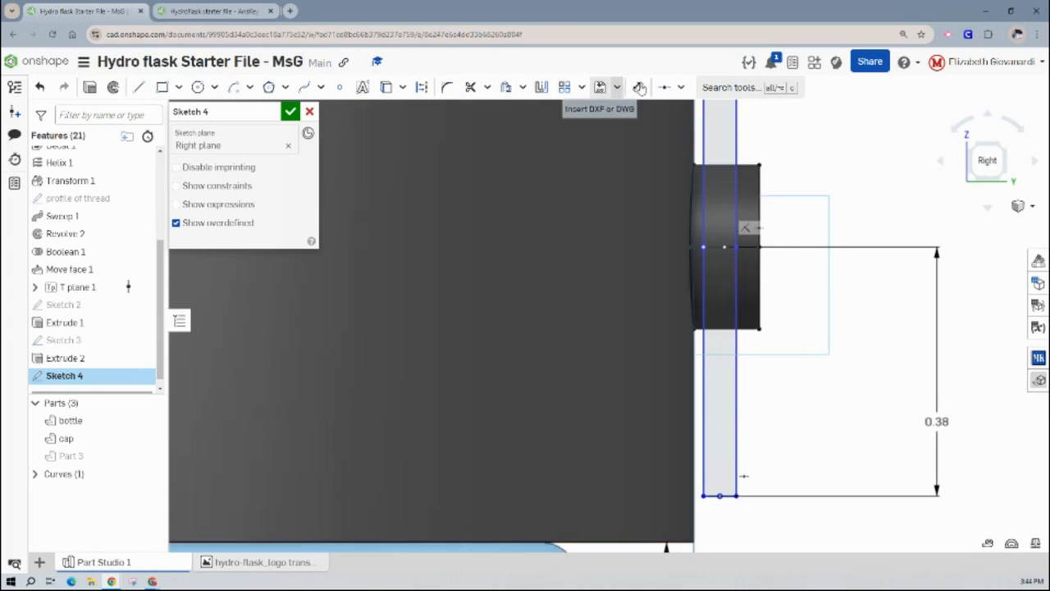
click(681, 87)
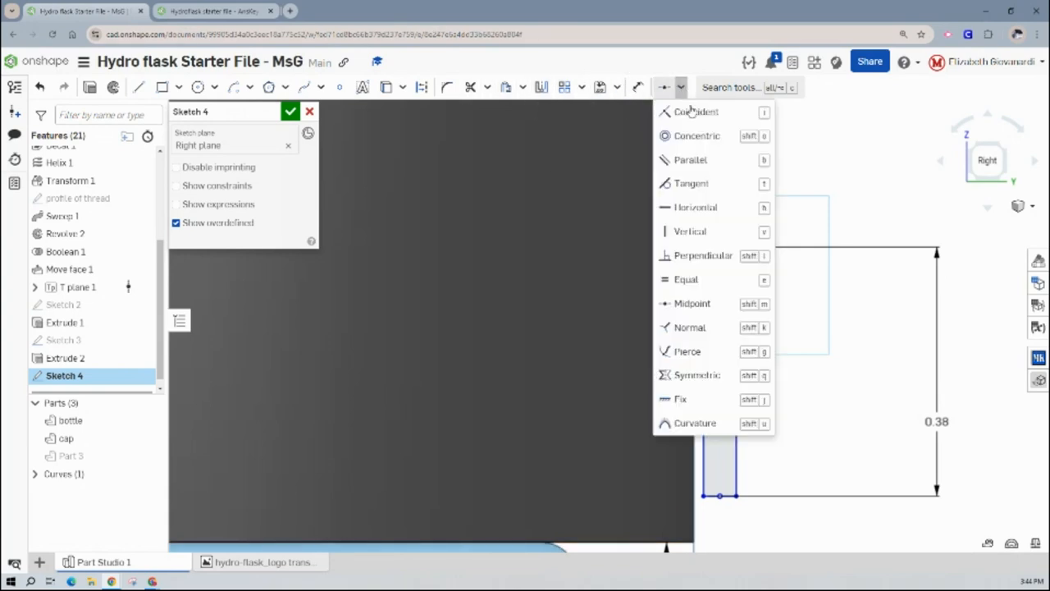
click(689, 232)
click(724, 248)
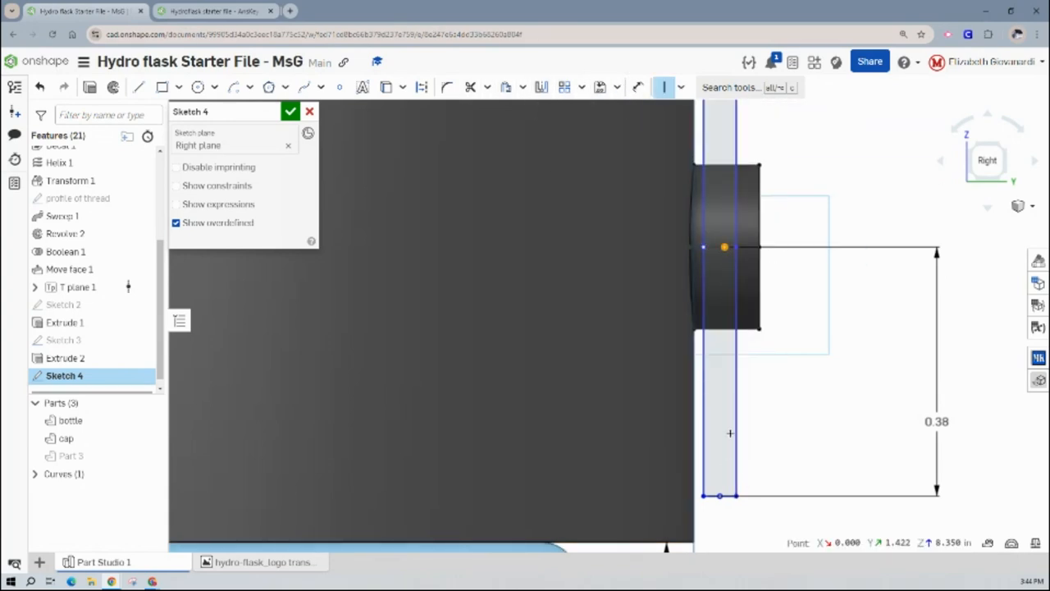
click(717, 495)
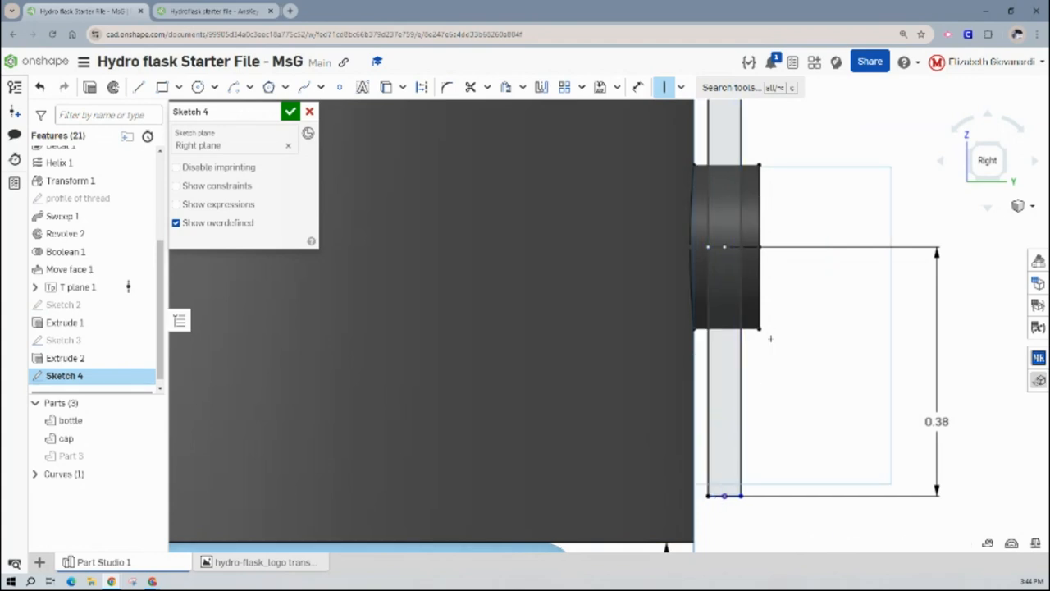
- Test the freedom of the handle's bottom edge by moving it, and constrain that edge to be horizontal
scroll(770, 338, down, 3)
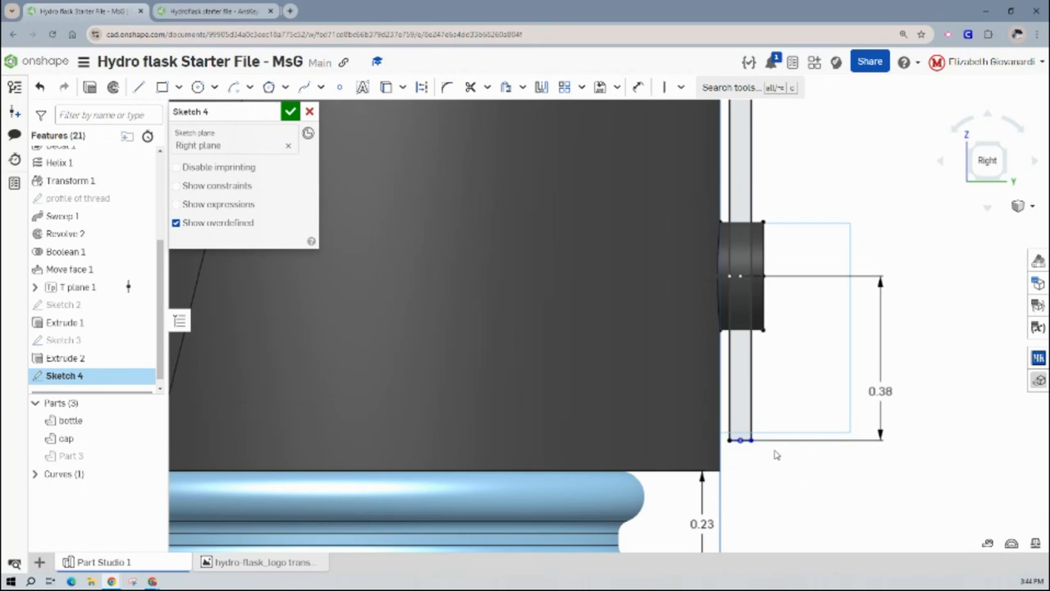
scroll(748, 438, up, 5)
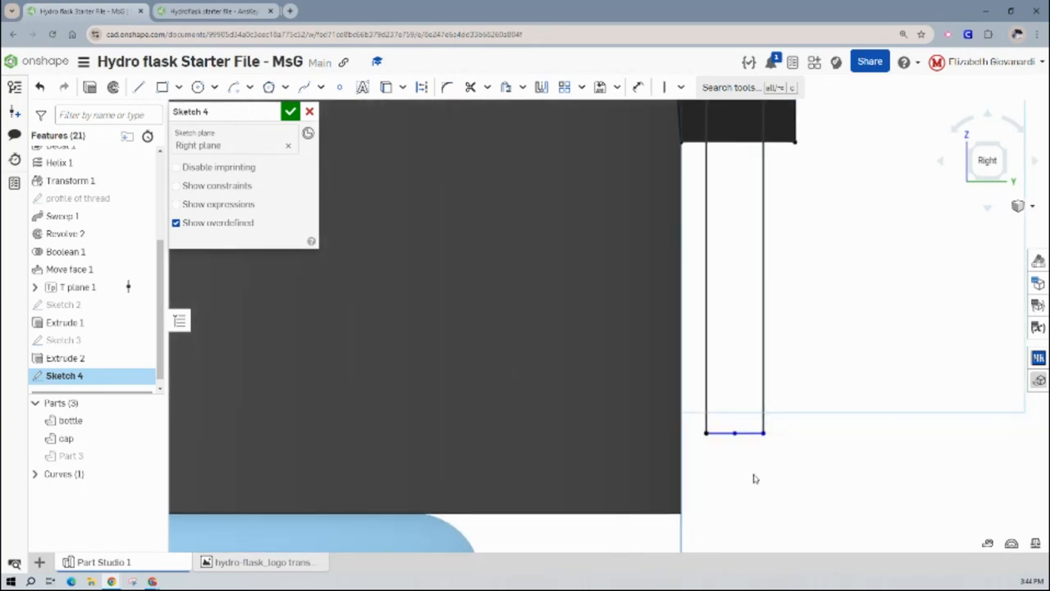
mouse_move(734, 433)
mouse_down()
mouse_move(736, 453)
mouse_move(760, 453)
mouse_up()
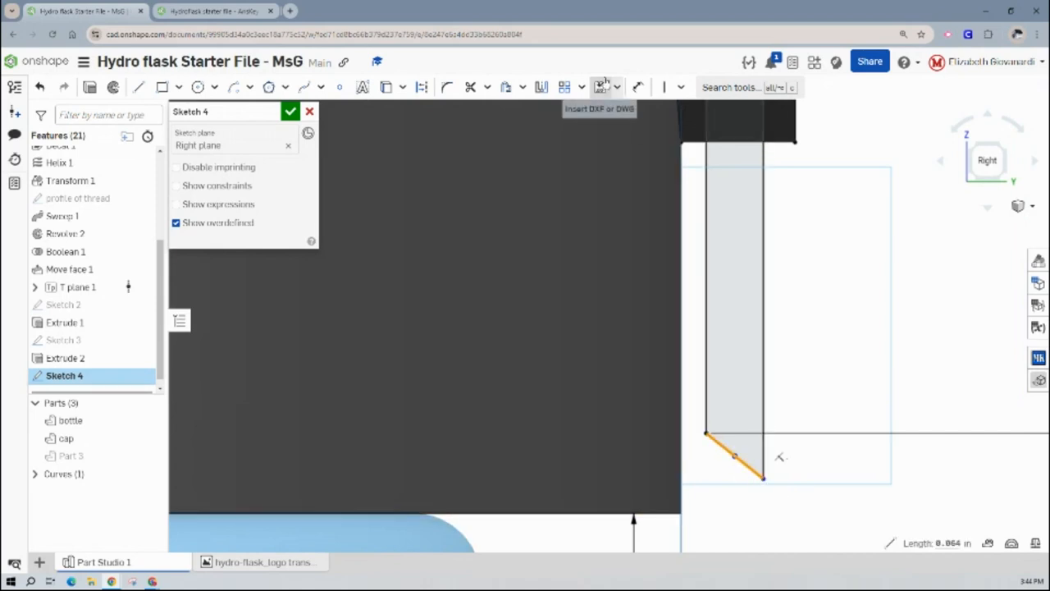
click(679, 87)
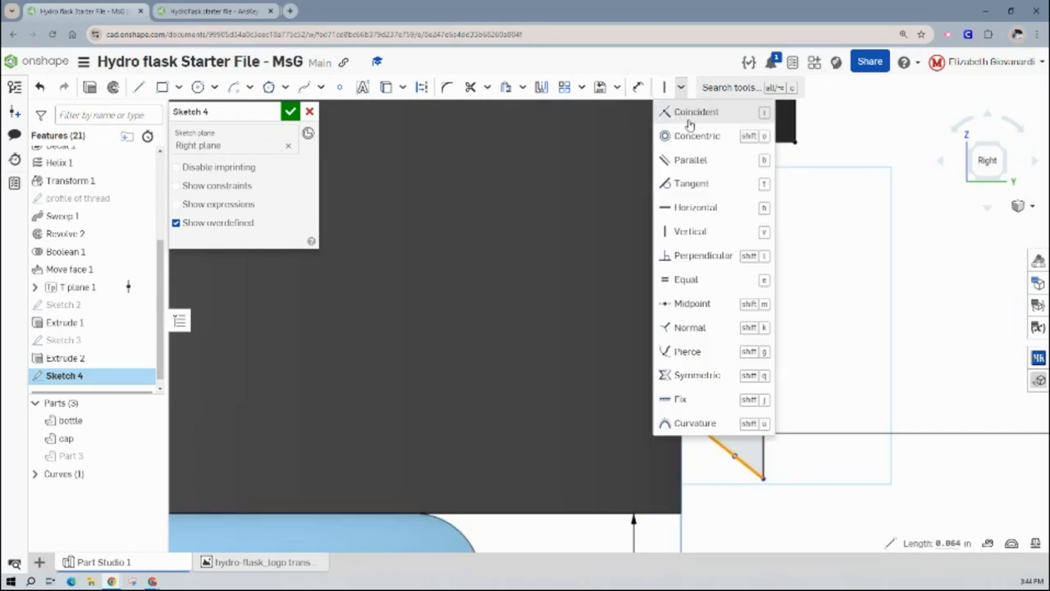
click(685, 210)
- Apply a Vertical constraint to the short line closing the upper end of the handle's arc
scroll(813, 242, down, 3)
scroll(814, 242, down, 5)
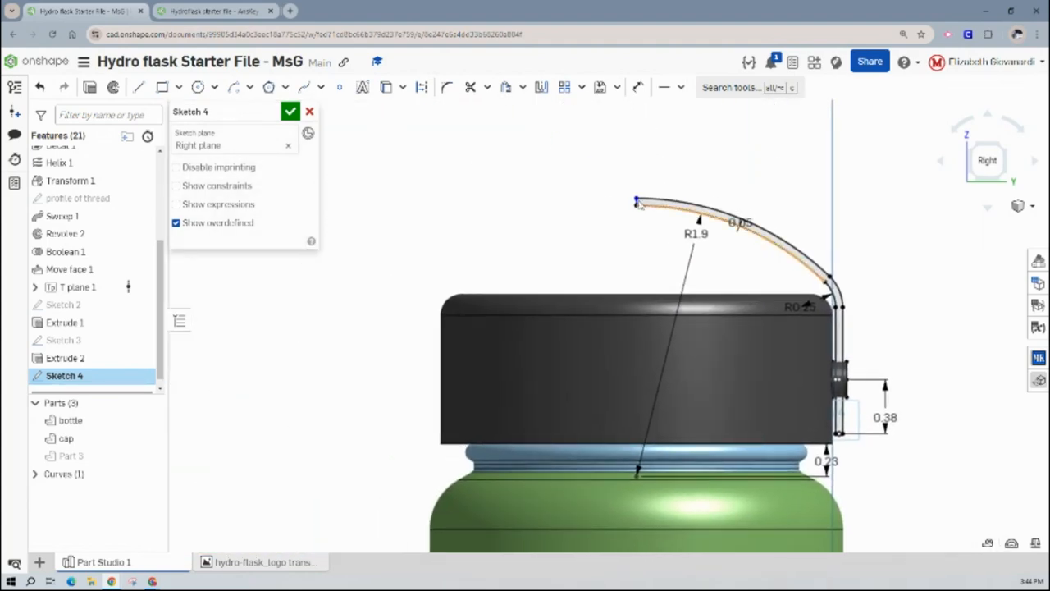
scroll(640, 205, up, 6)
click(662, 236)
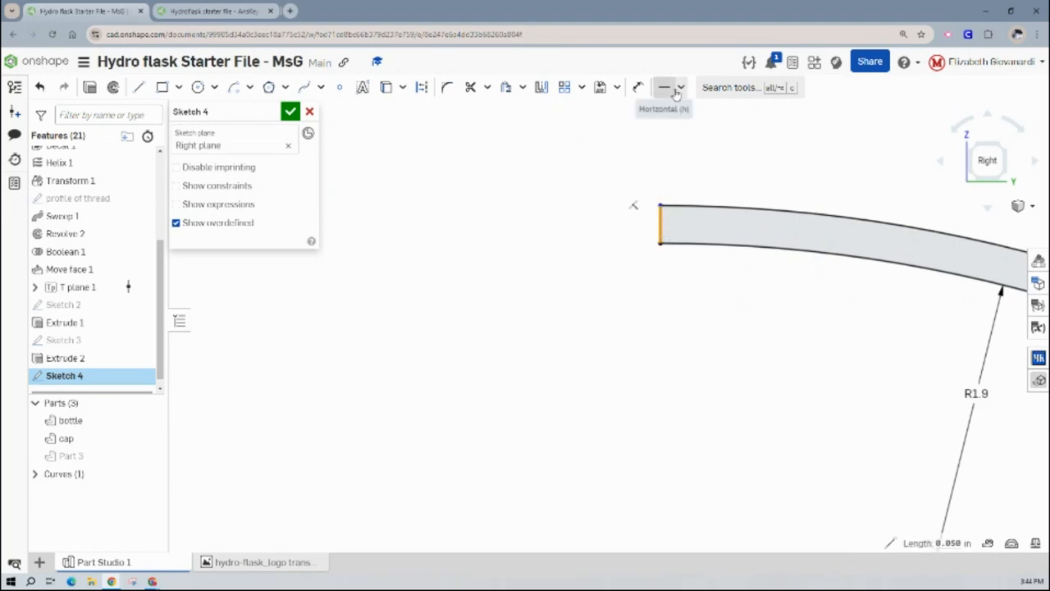
click(681, 87)
click(708, 238)
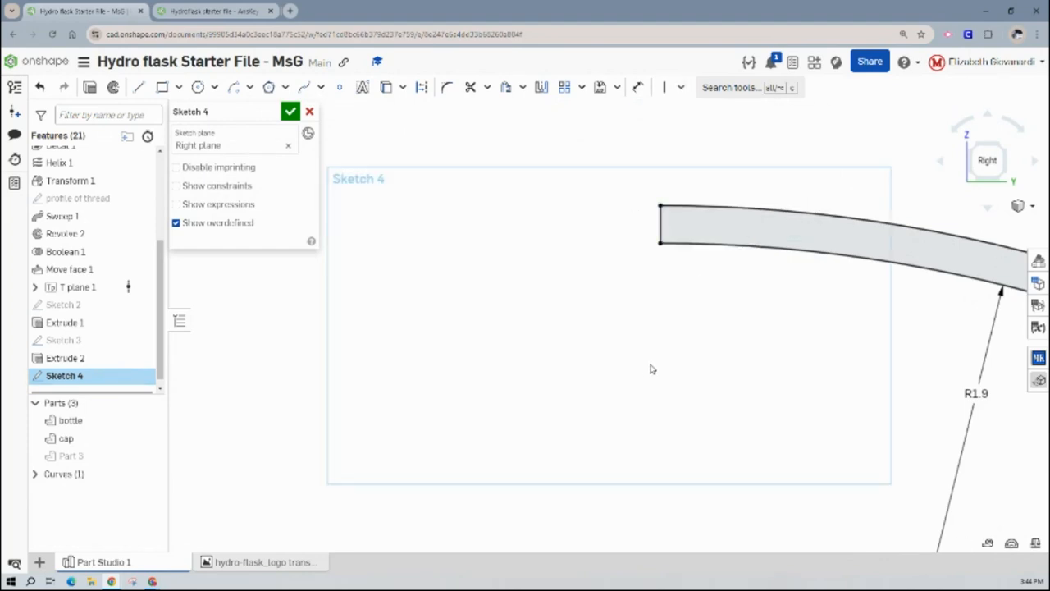
- Switch to the AnsKey document, close its handle sketch and examine the settings of Extrude 3
scroll(649, 368, down, 6)
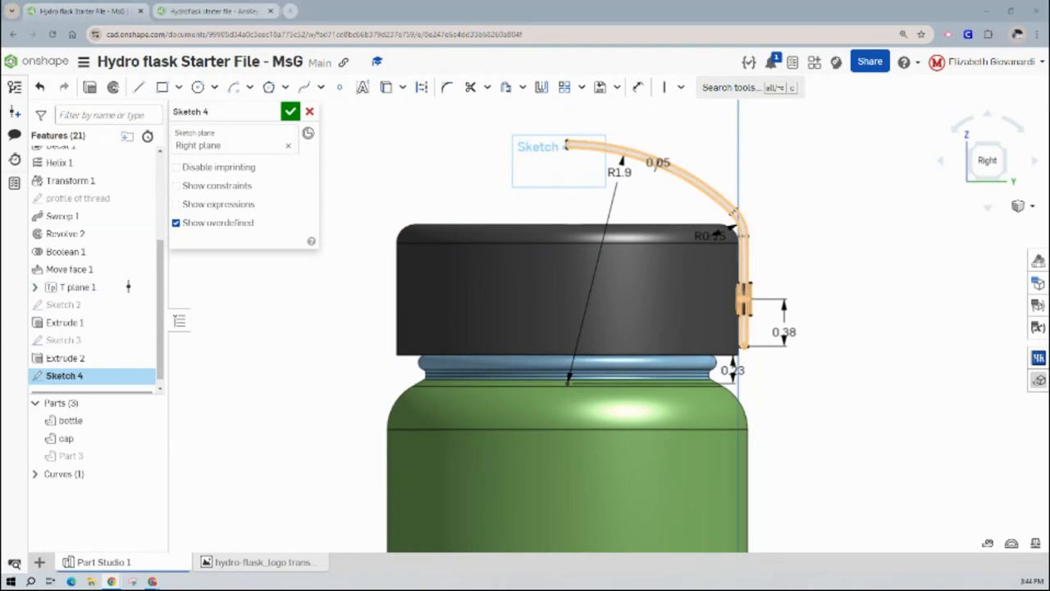
click(156, 12)
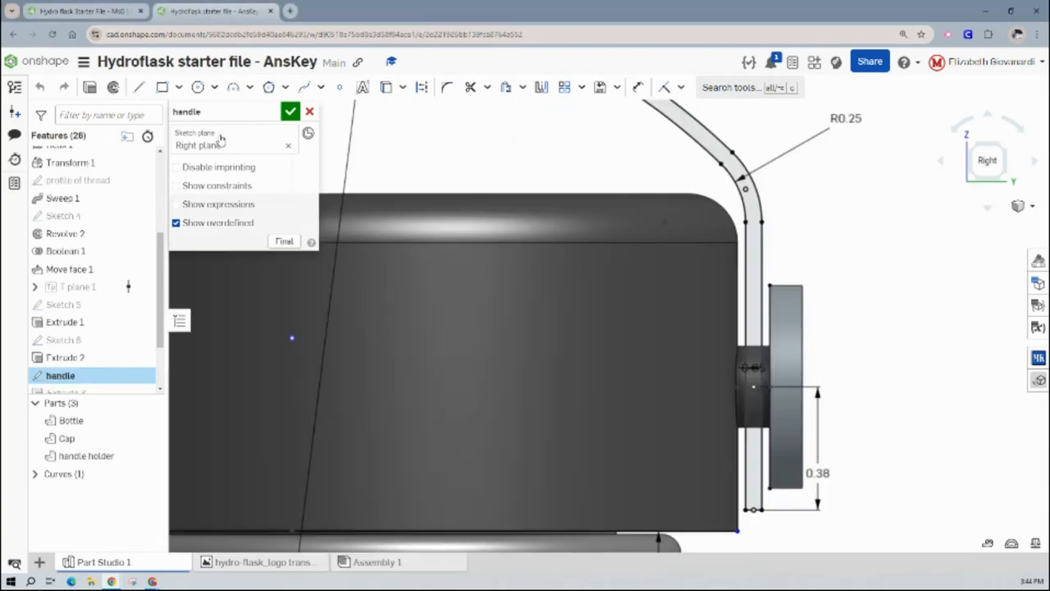
click(292, 113)
double_click(71, 391)
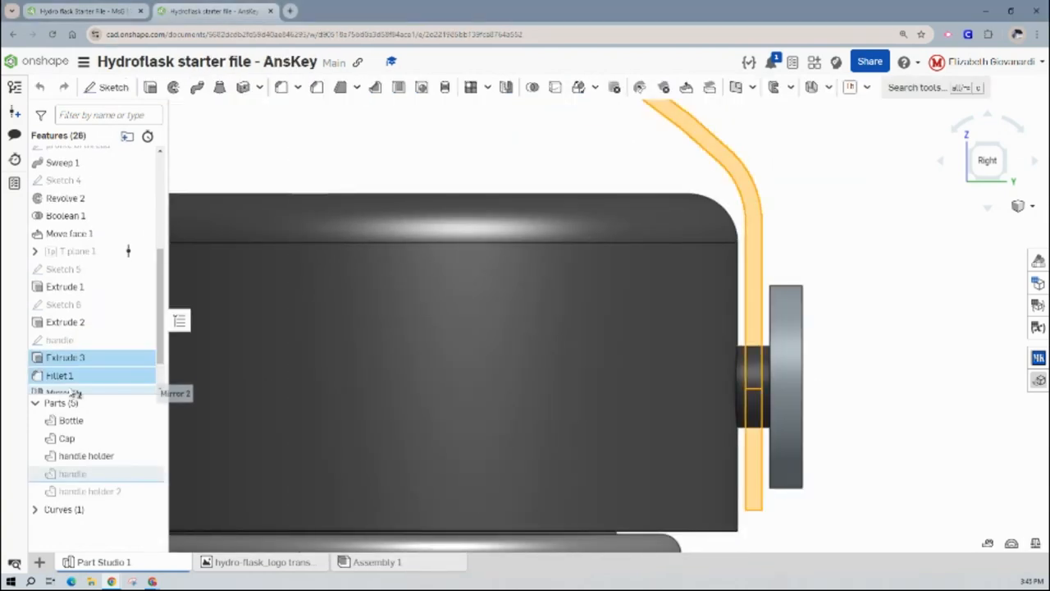
double_click(74, 362)
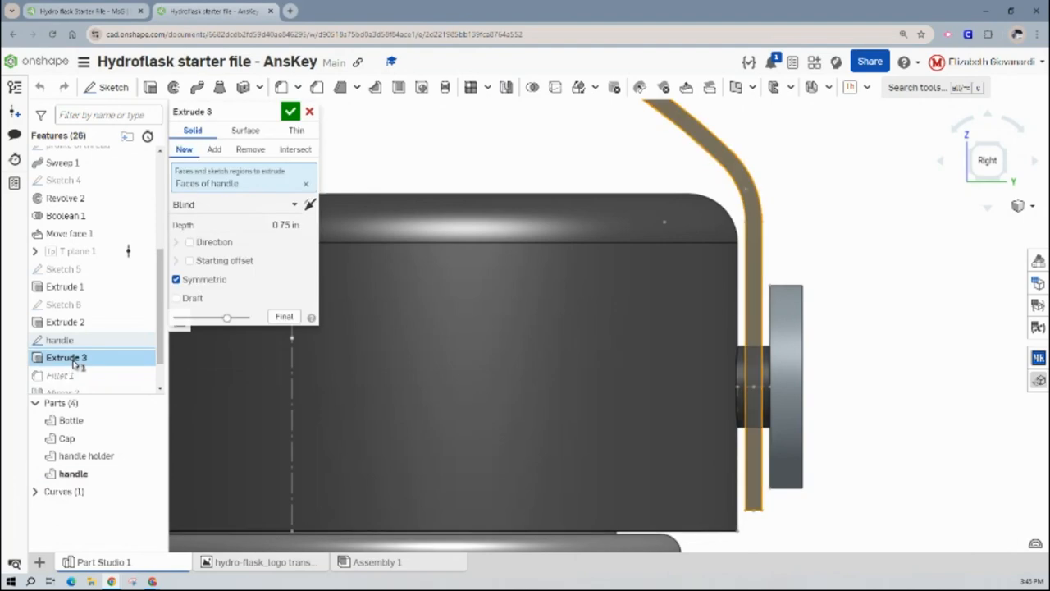
- Back in the MsG starter file, extrude the handle profile symmetrically to a depth of 0.75 in, adding it to the cap
click(82, 11)
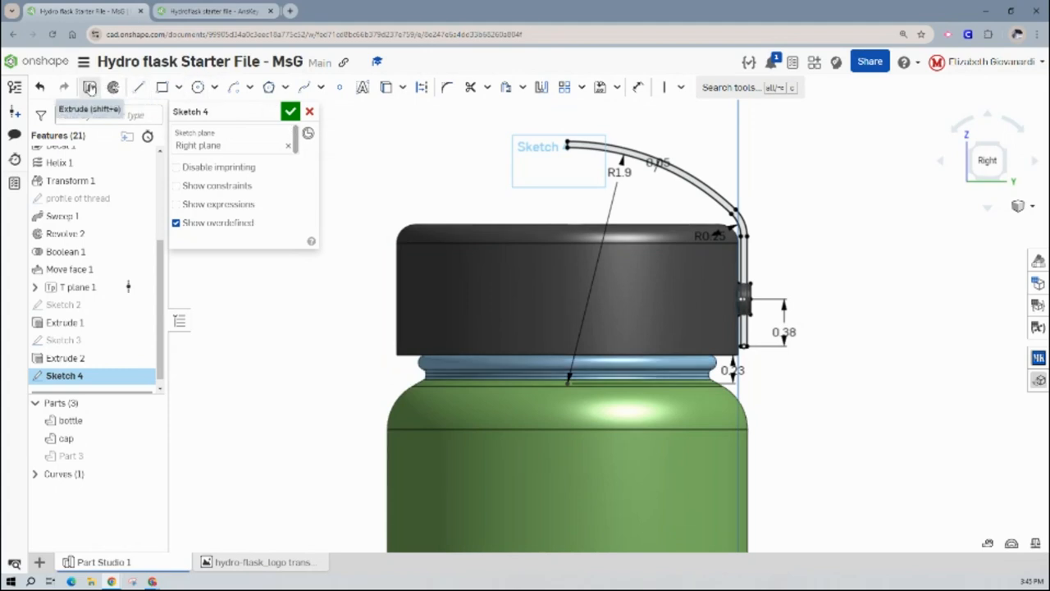
click(90, 88)
click(289, 224)
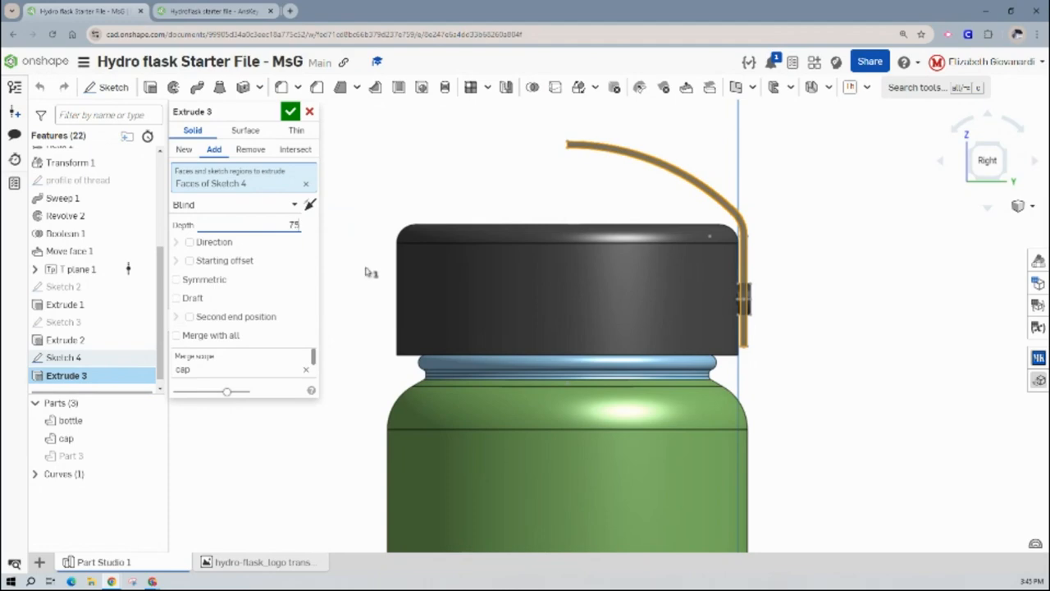
right_drag(827, 320, 740, 321)
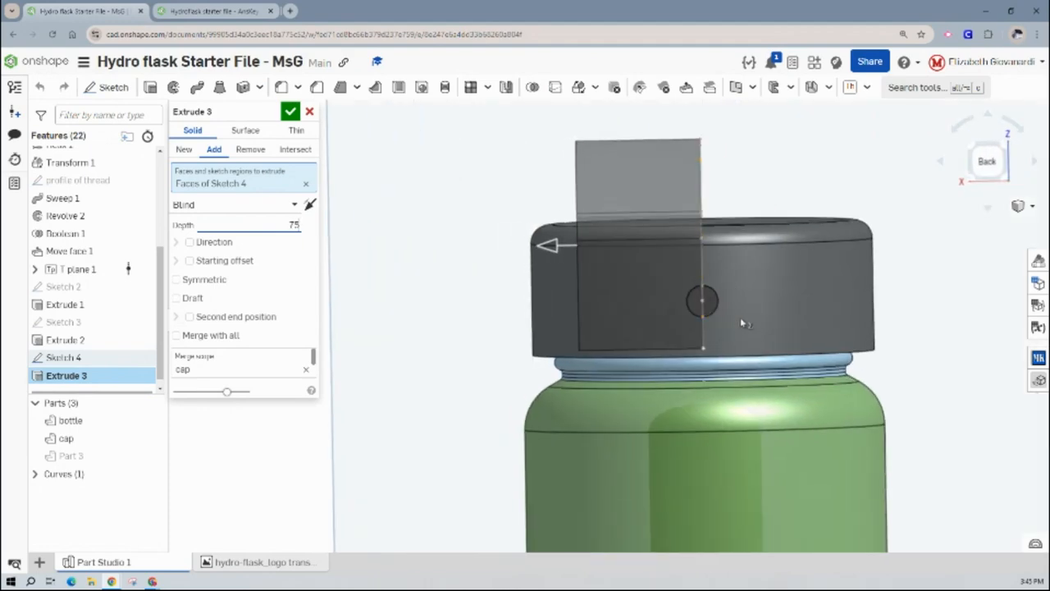
click(992, 157)
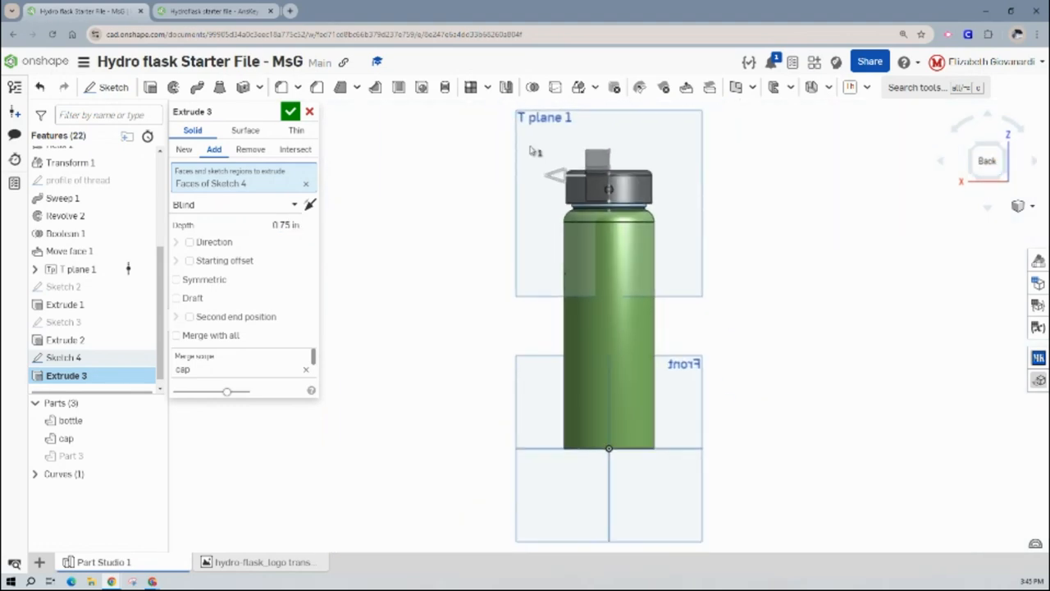
scroll(599, 177, up, 6)
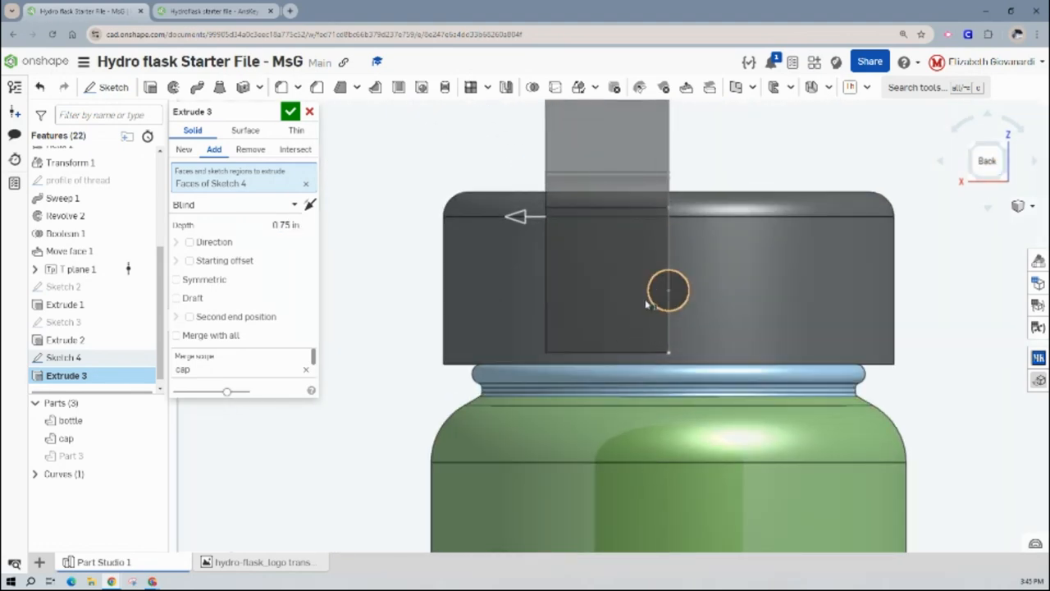
click(175, 279)
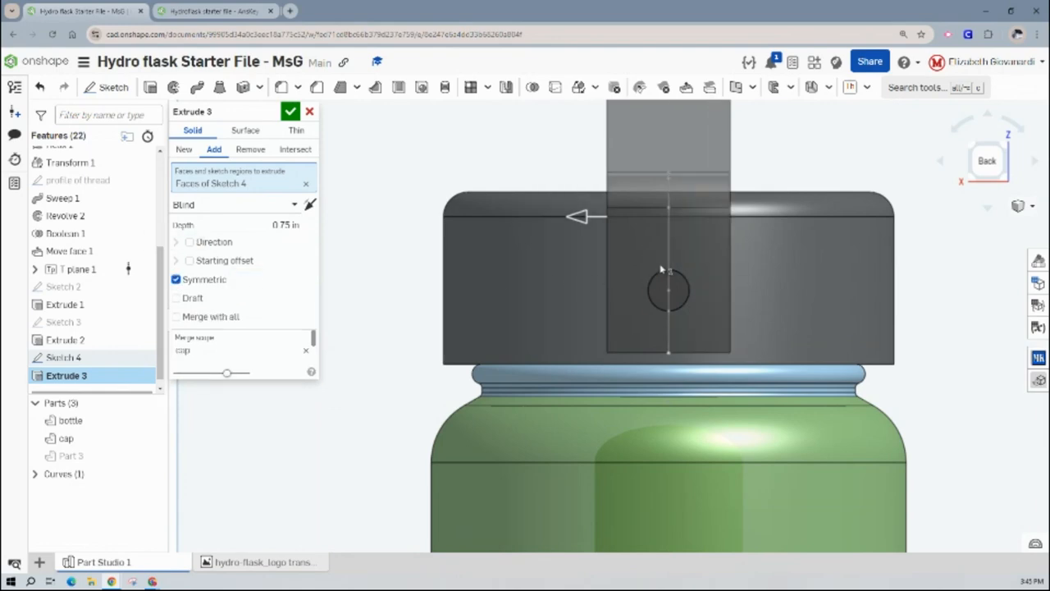
click(292, 112)
- Round the handle's lower end with a Full round fillet, using its two narrow side faces and the bottom face
mouse_move(402, 172)
right_down()
mouse_move(417, 172)
mouse_move(402, 176)
right_up()
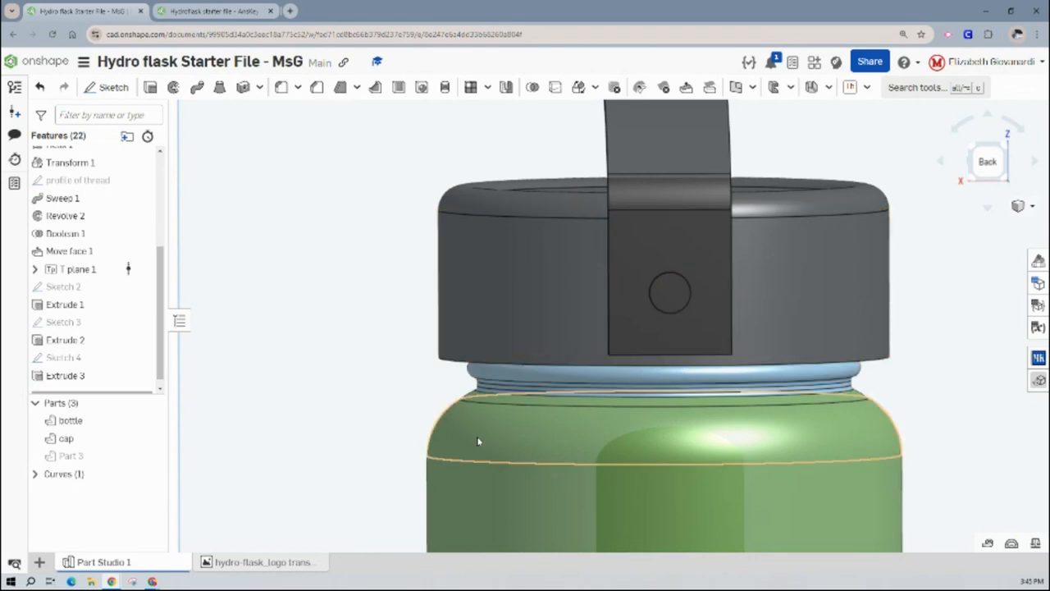
click(296, 88)
click(297, 111)
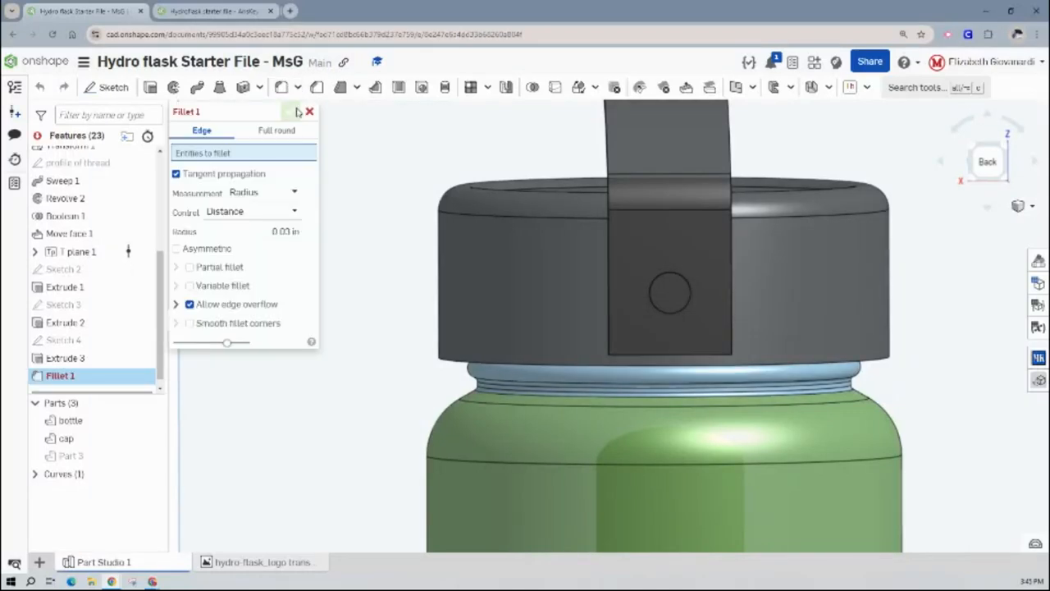
click(277, 131)
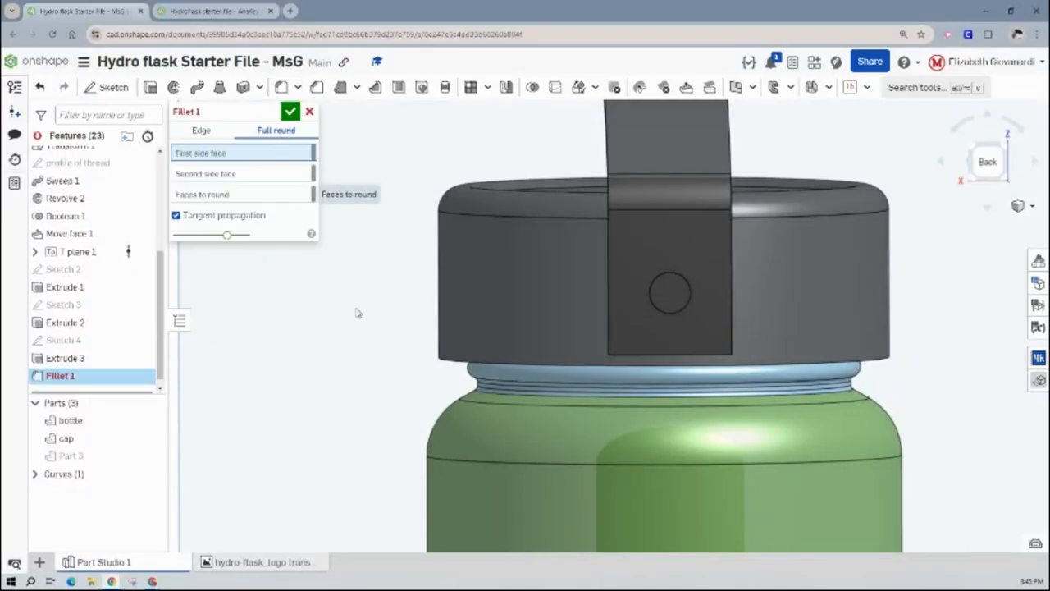
right_drag(339, 339, 351, 325)
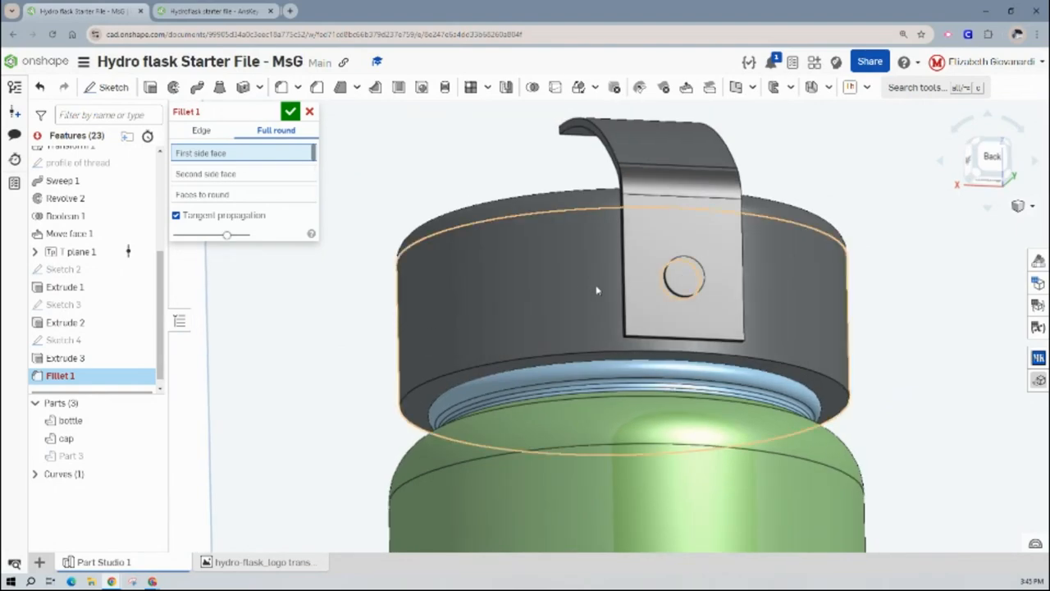
right_drag(598, 293, 630, 288)
click(630, 288)
right_drag(733, 257, 371, 261)
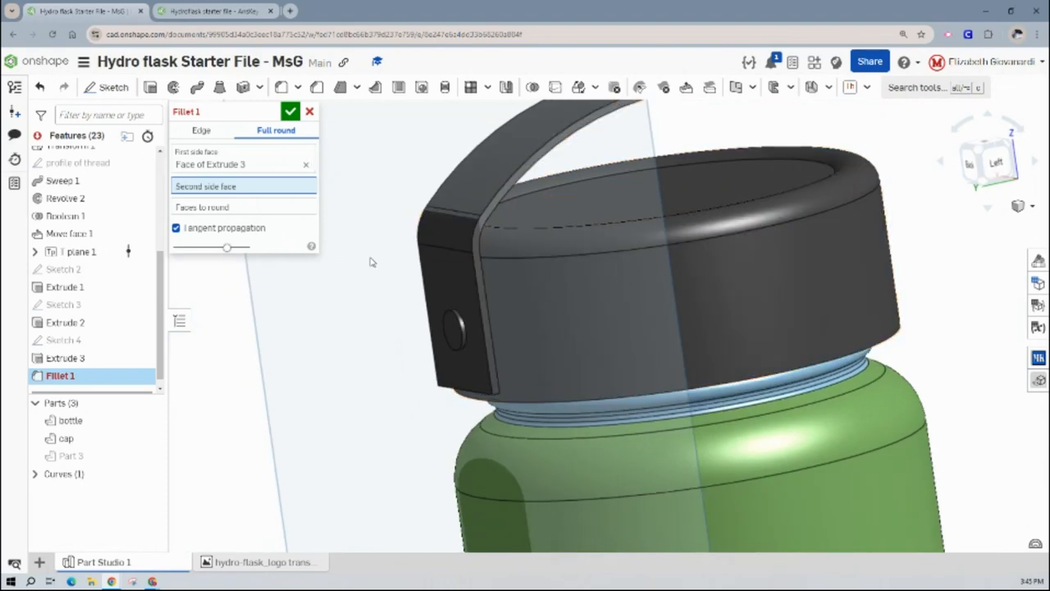
click(480, 270)
right_drag(480, 270, 385, 349)
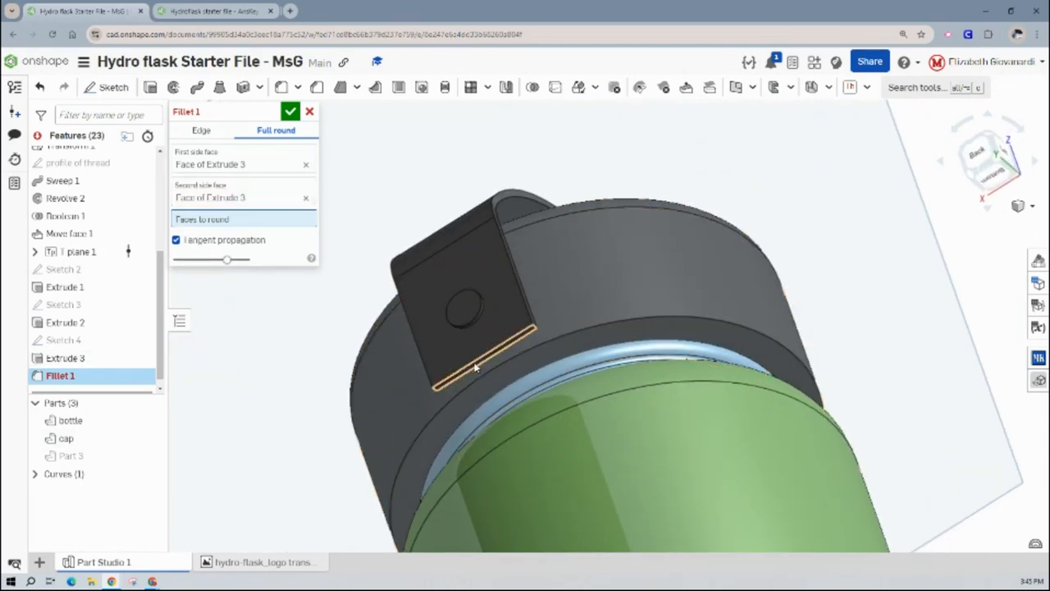
click(476, 367)
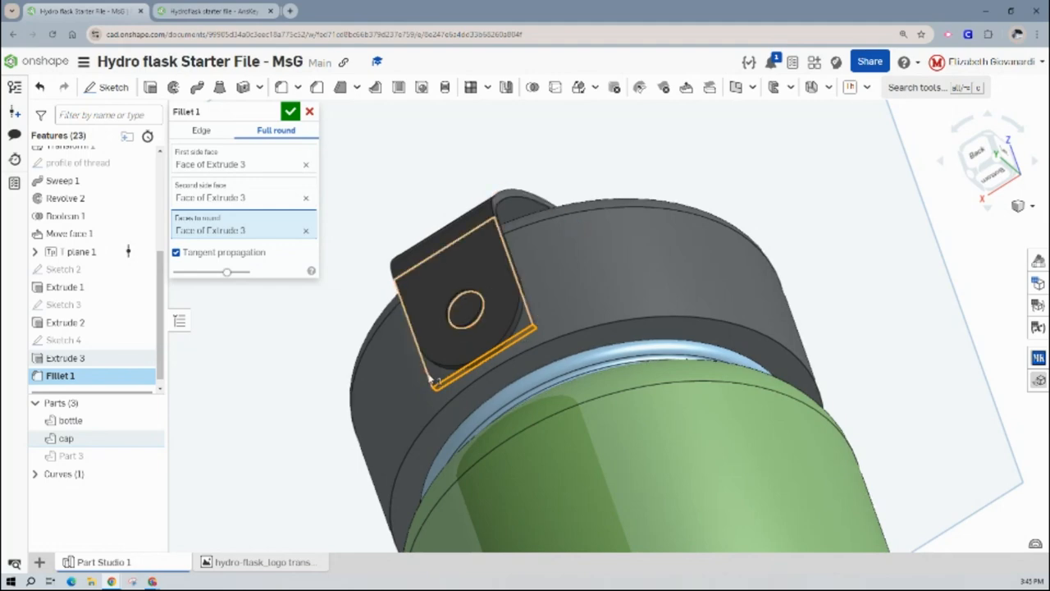
click(293, 116)
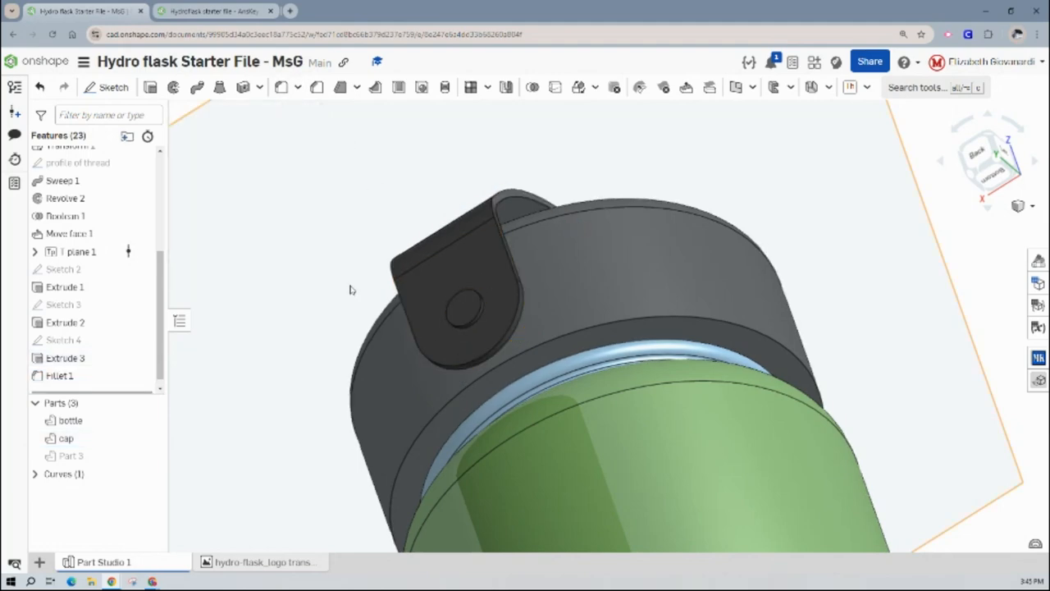
- Show the hidden Part 3 disc on the handle and hide T plane 1
right_drag(352, 289, 328, 303)
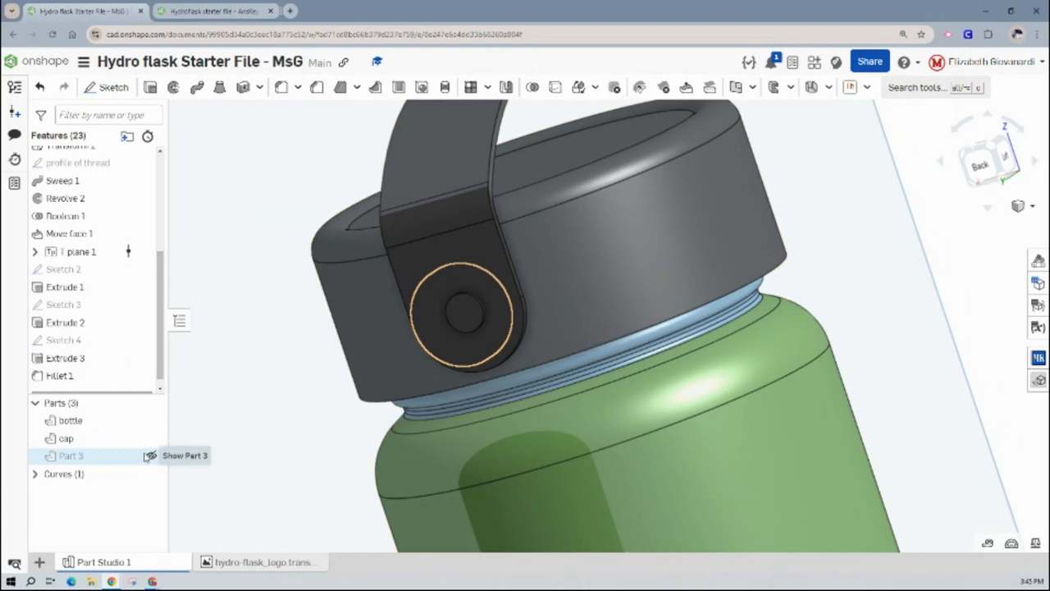
click(151, 457)
click(245, 253)
right_drag(246, 252, 272, 251)
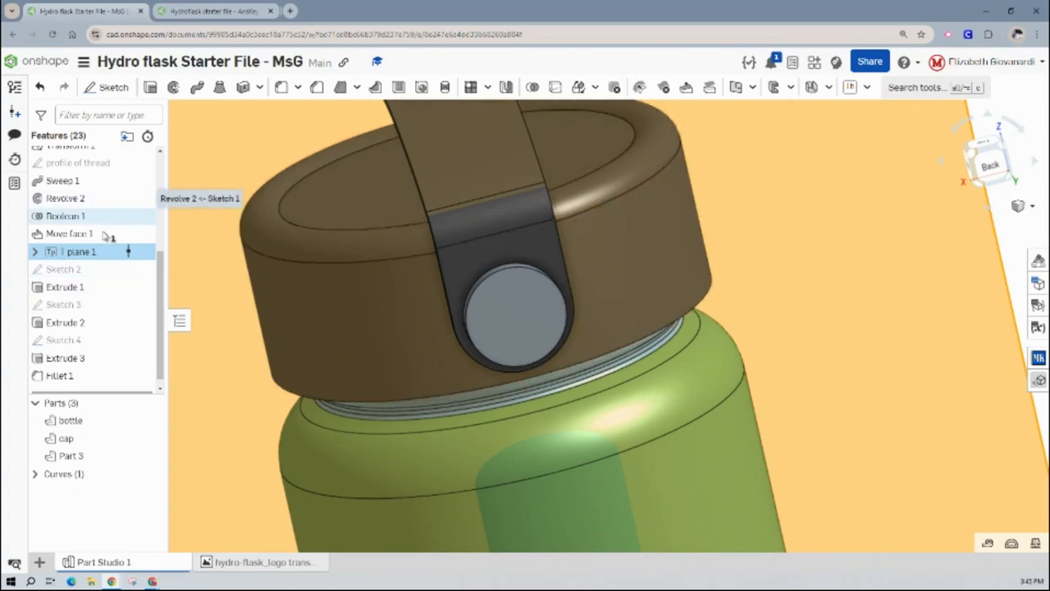
click(142, 251)
scroll(272, 277, down, 5)
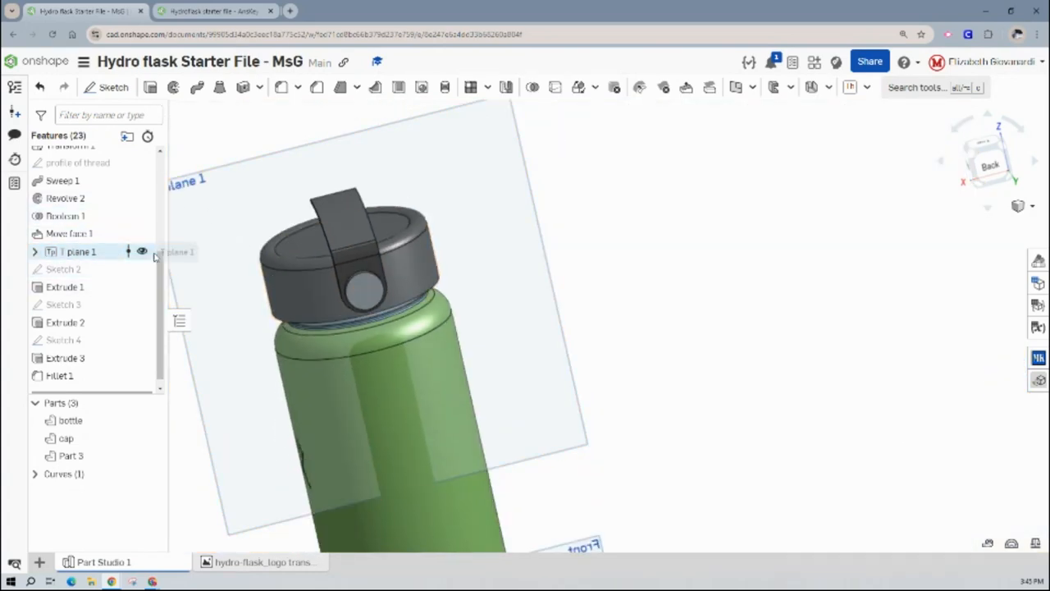
click(141, 252)
right_drag(253, 290, 307, 292)
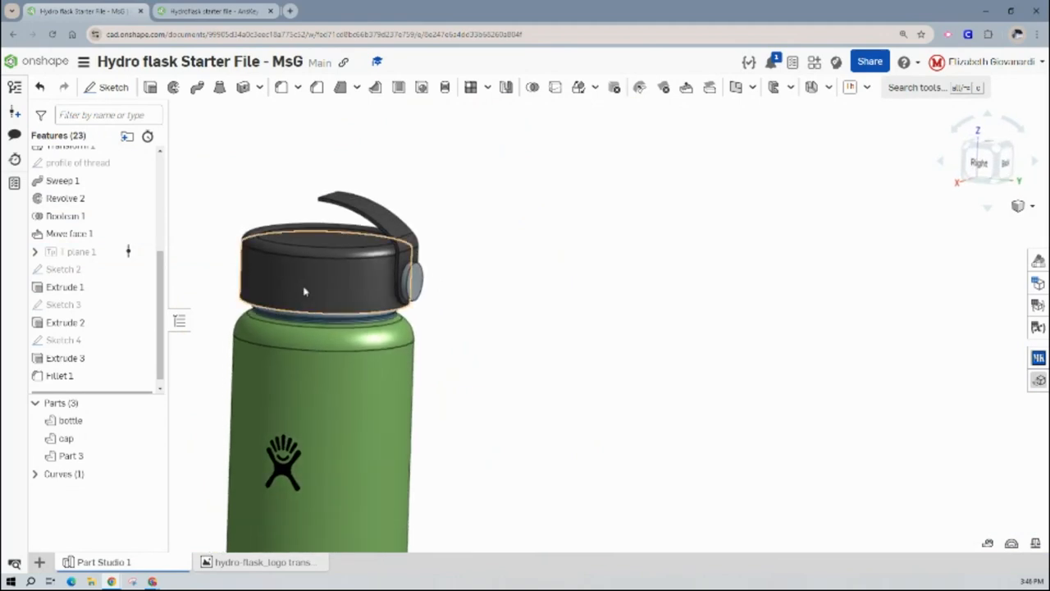
- Set up a Feature mirror with Extrude 2, Extrude 3 and Fillet 1 as the features to mirror
click(505, 88)
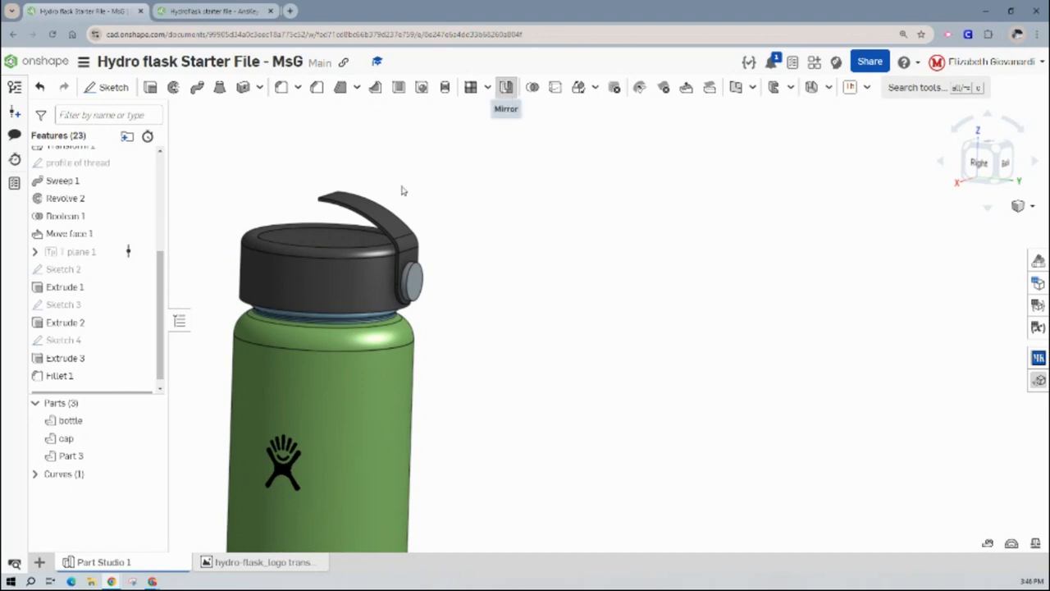
click(417, 281)
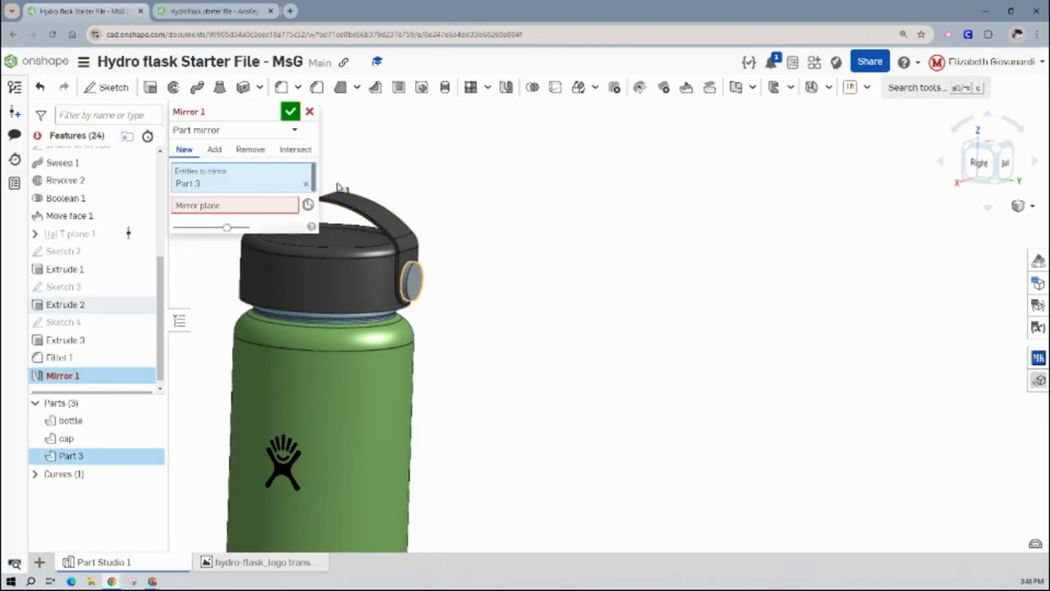
click(372, 217)
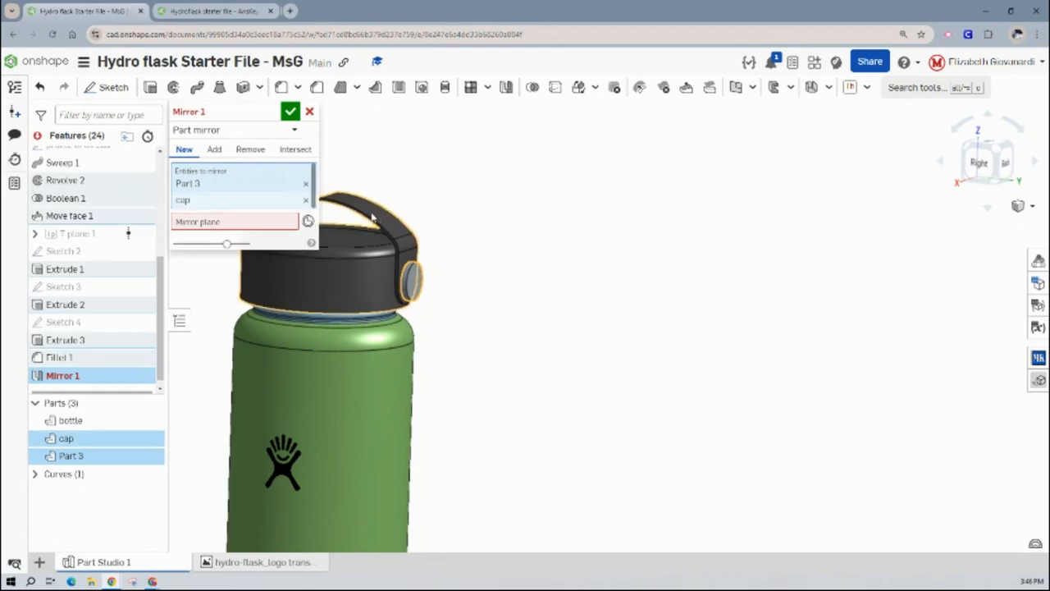
click(288, 131)
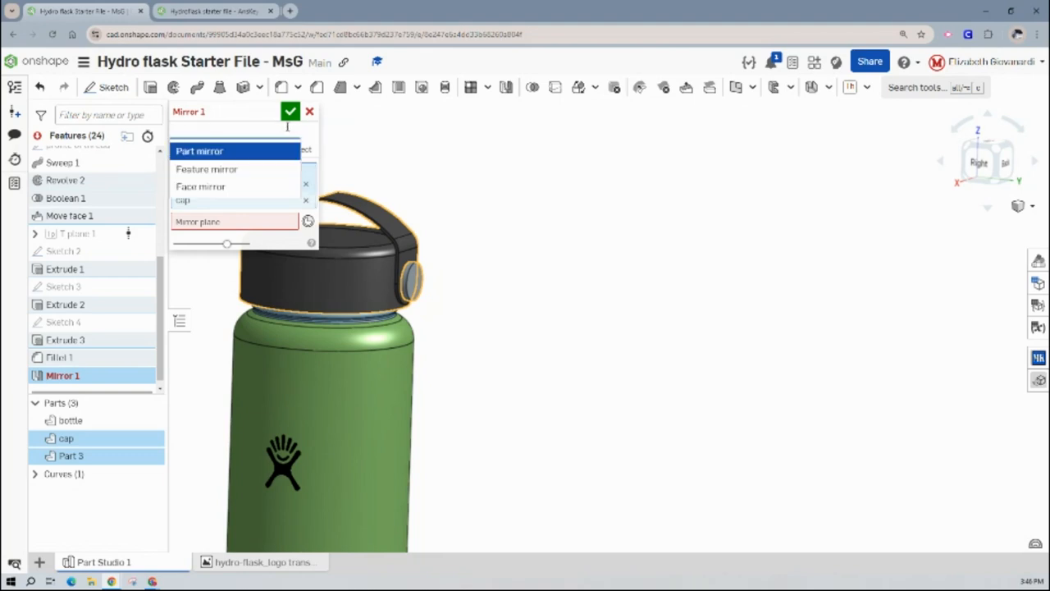
click(272, 169)
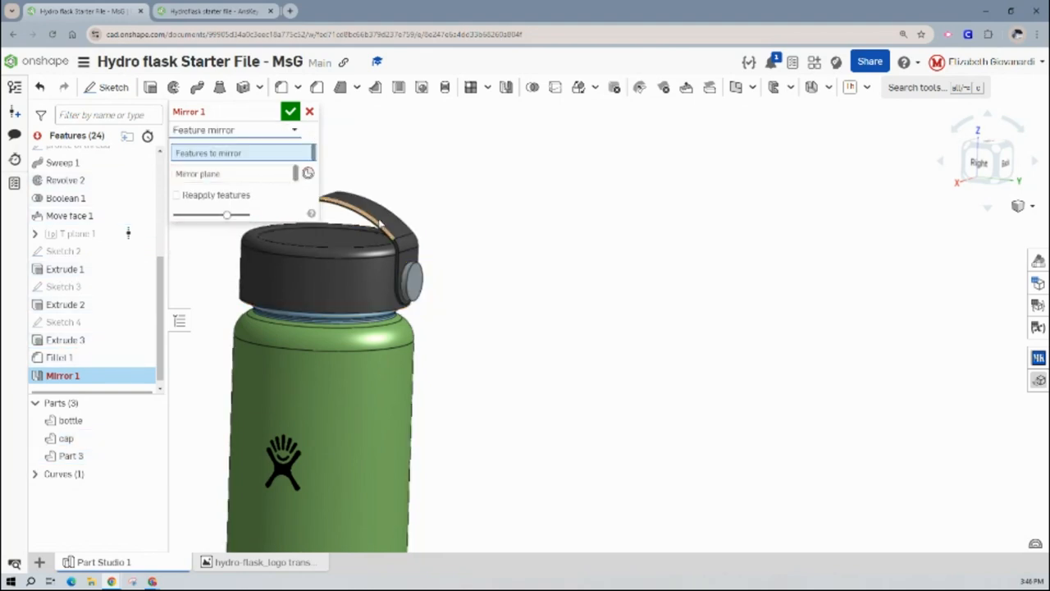
click(53, 355)
click(61, 340)
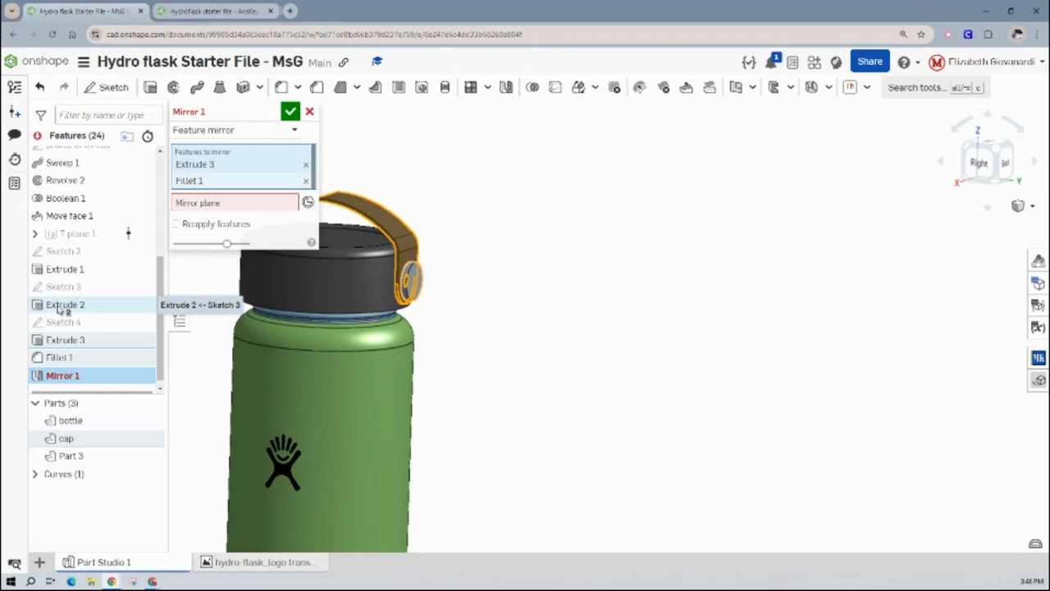
click(64, 307)
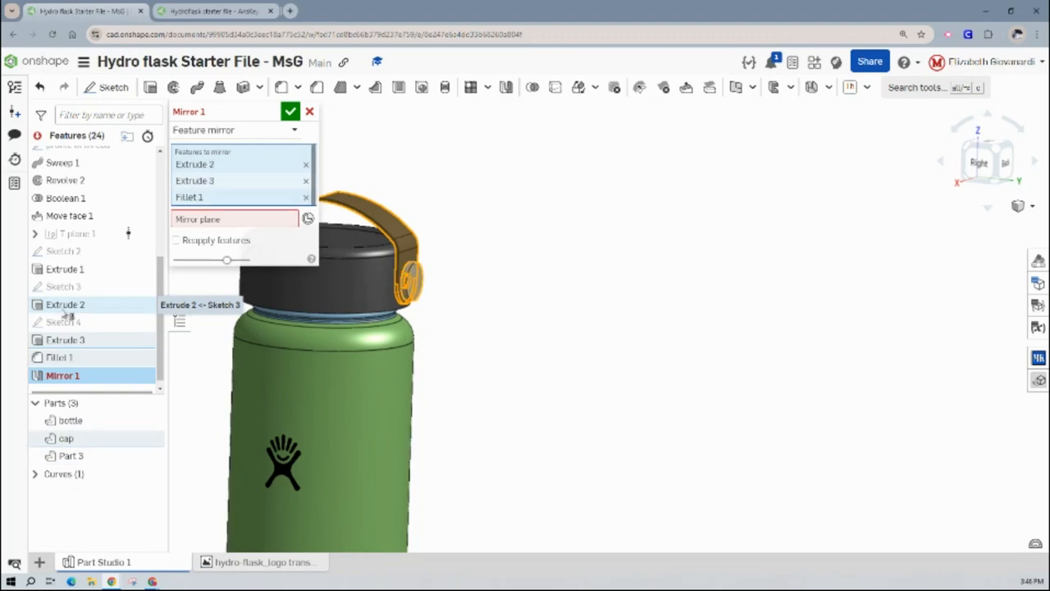
- Mirror the selected features across the Front plane with Reapply features enabled
click(293, 218)
scroll(98, 214, up, 5)
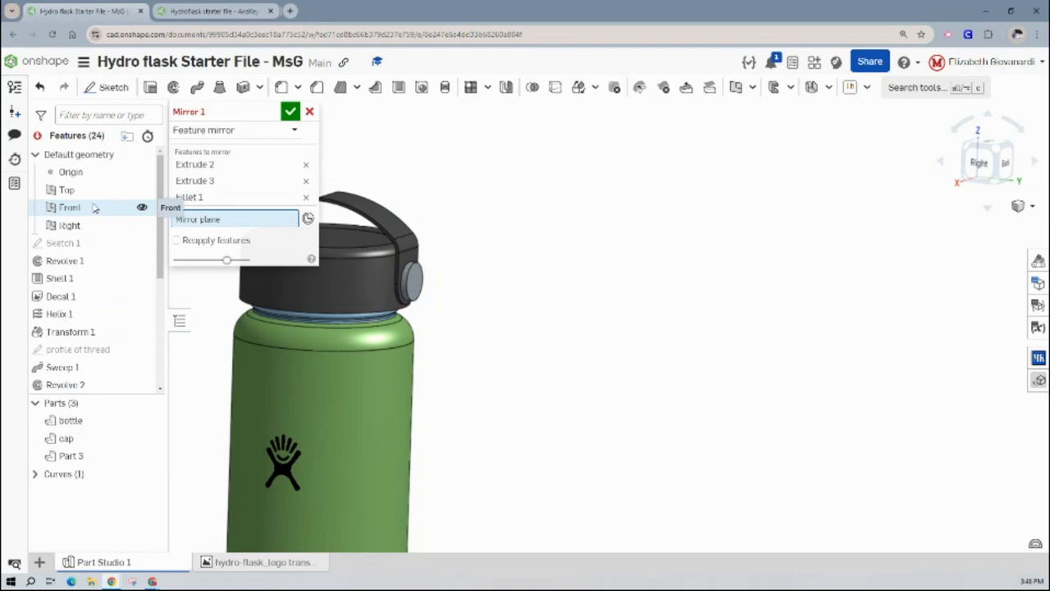
click(94, 208)
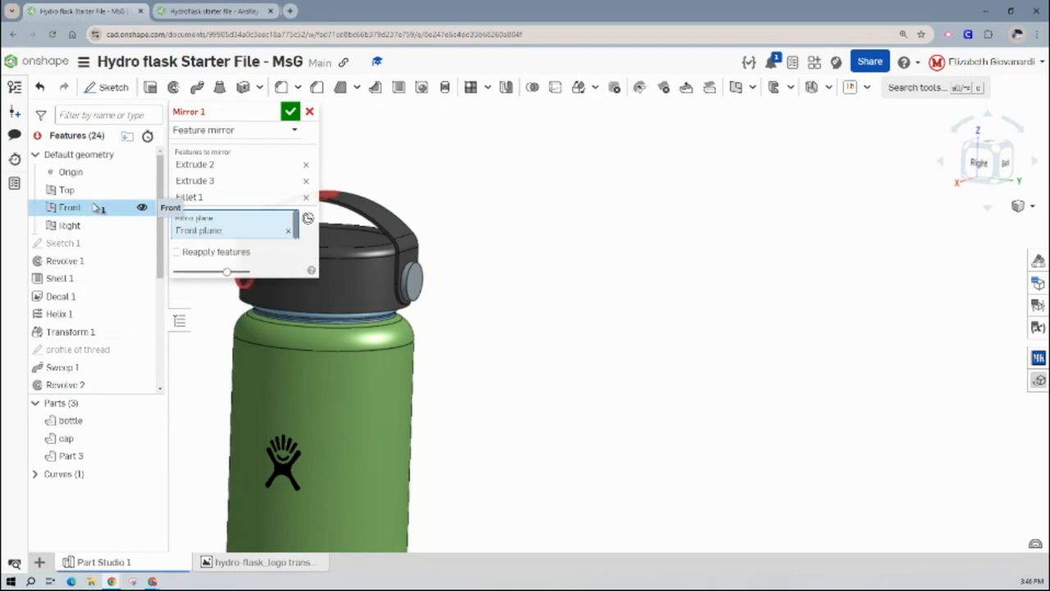
middle_drag(468, 205, 672, 223)
right_drag(636, 196, 668, 193)
click(199, 255)
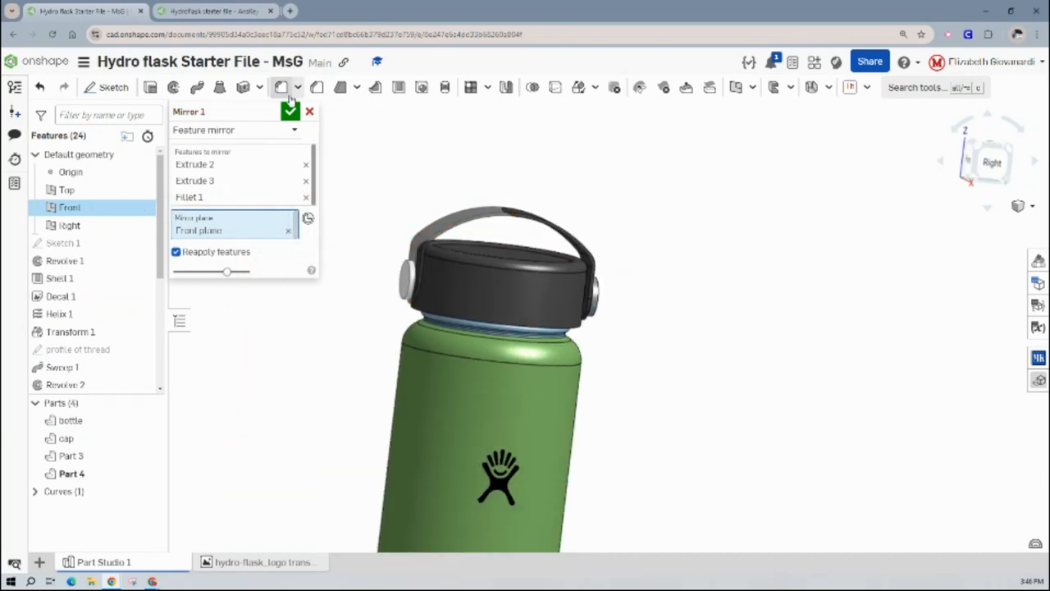
click(291, 111)
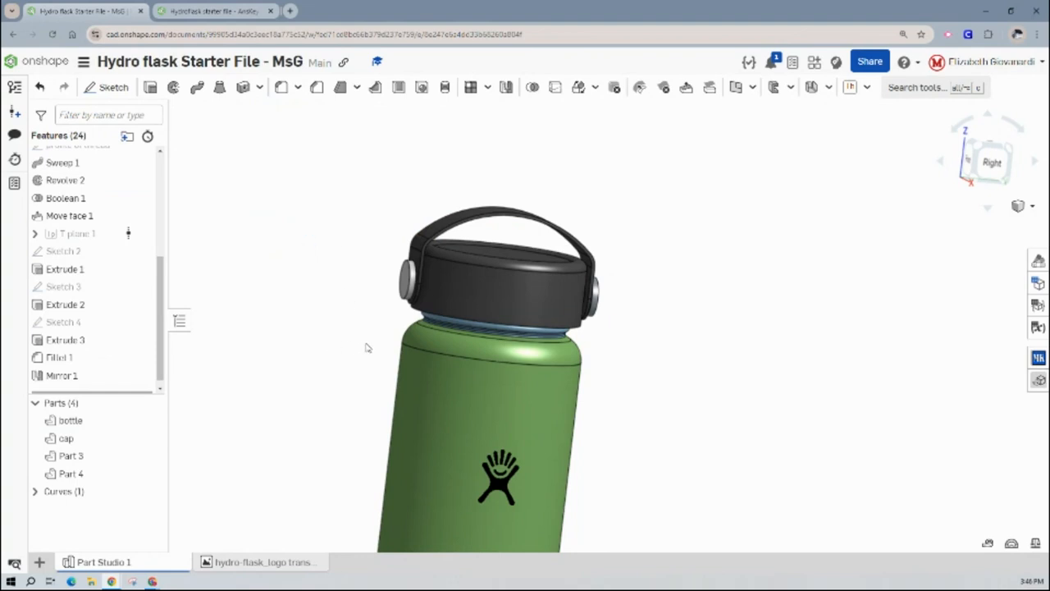
- Hide the default Top, Front and Right planes and orient the whole bottle in an angled view
mouse_move(367, 348)
right_down()
mouse_move(347, 347)
mouse_move(359, 338)
right_up()
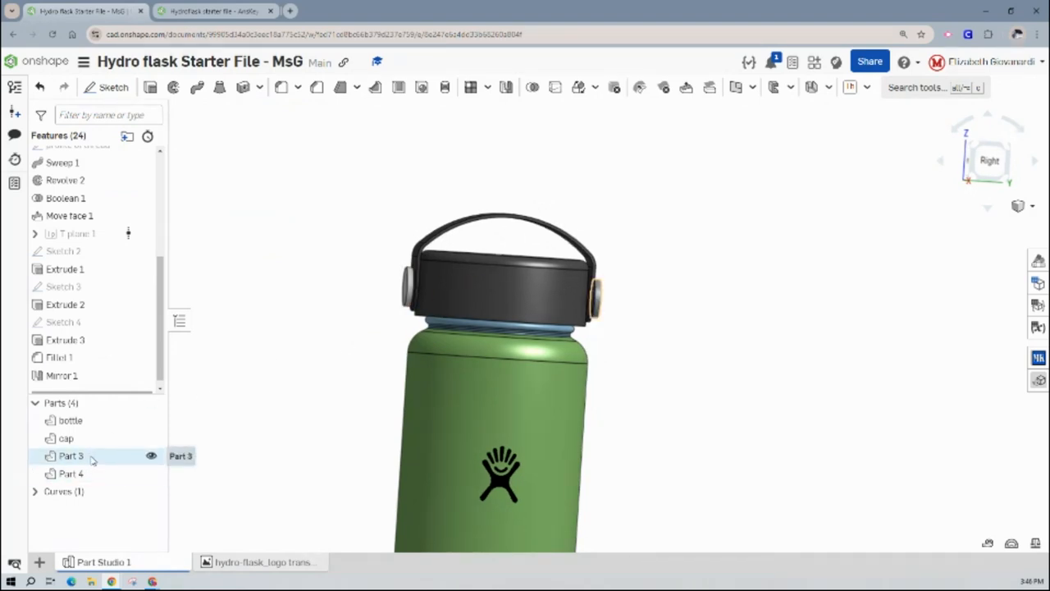
right_drag(401, 206, 397, 229)
scroll(374, 321, down, 4)
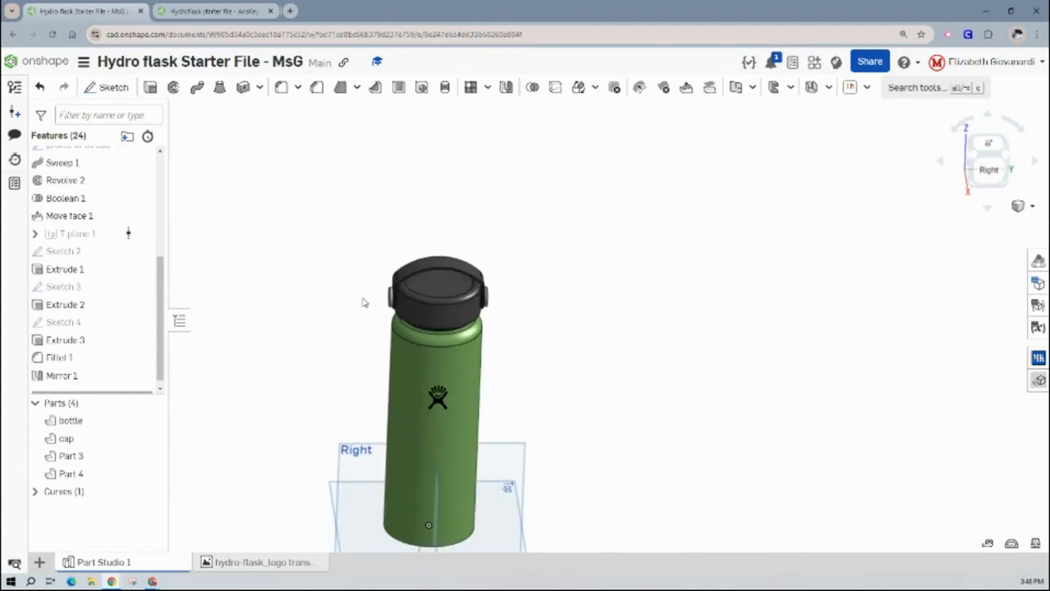
right_drag(362, 299, 338, 290)
scroll(123, 230, up, 5)
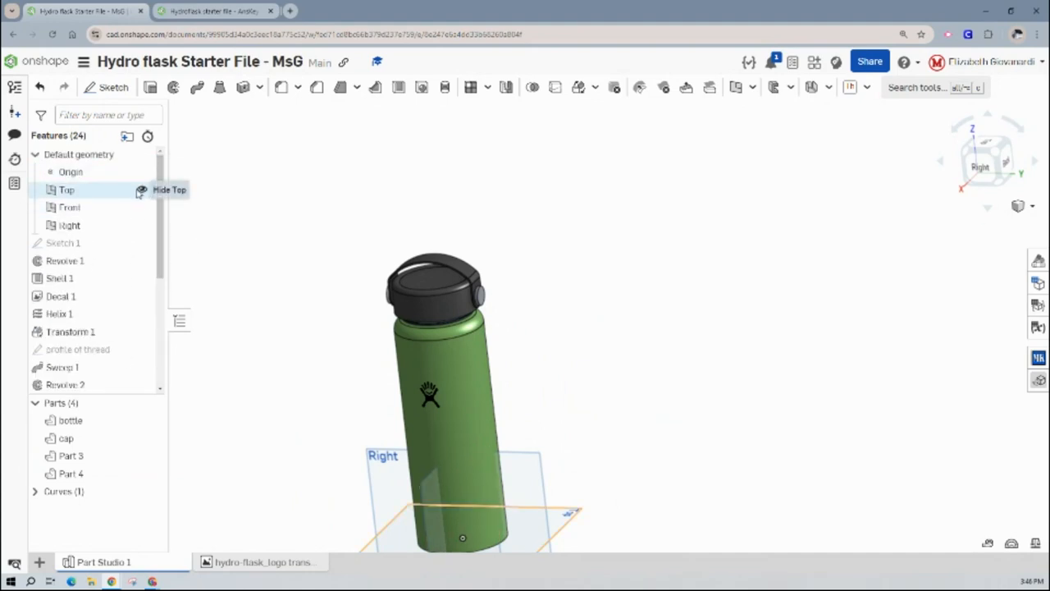
key(p)
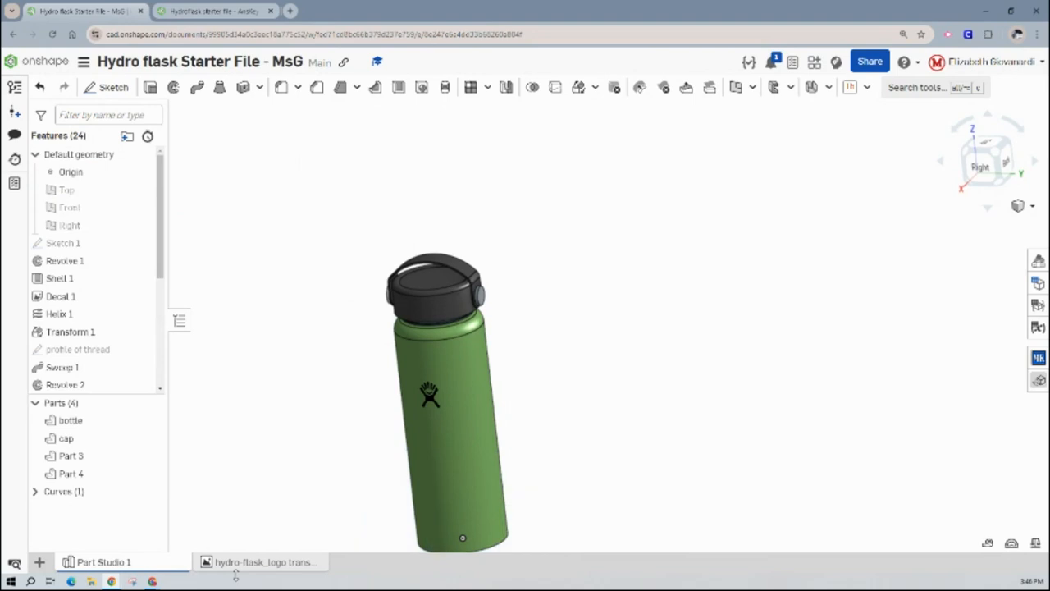
middle_drag(363, 419, 451, 369)
click(996, 159)
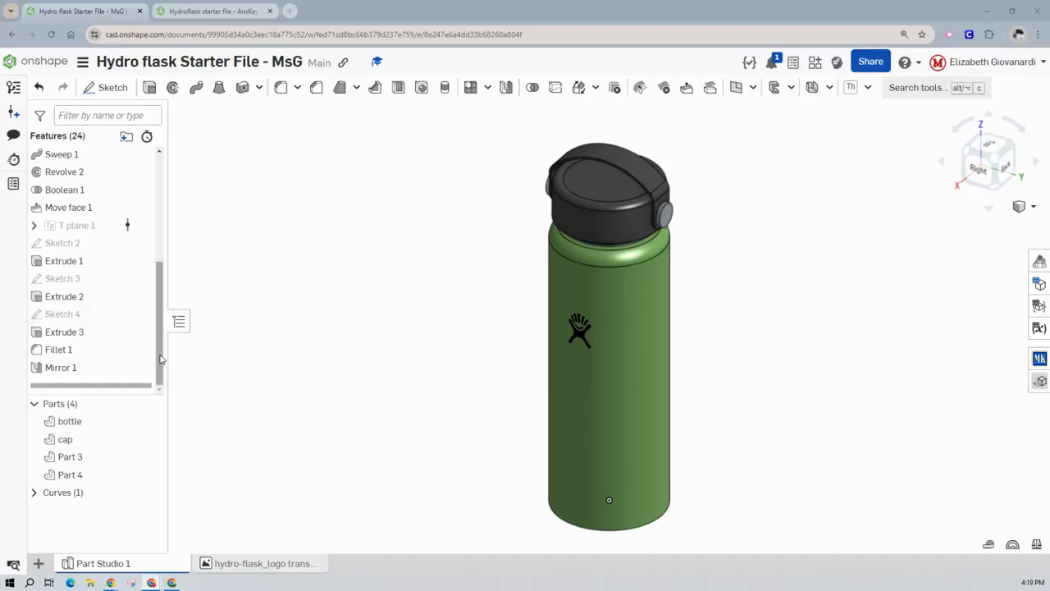
- Rename Part 3 as "end cap"
right_click(85, 462)
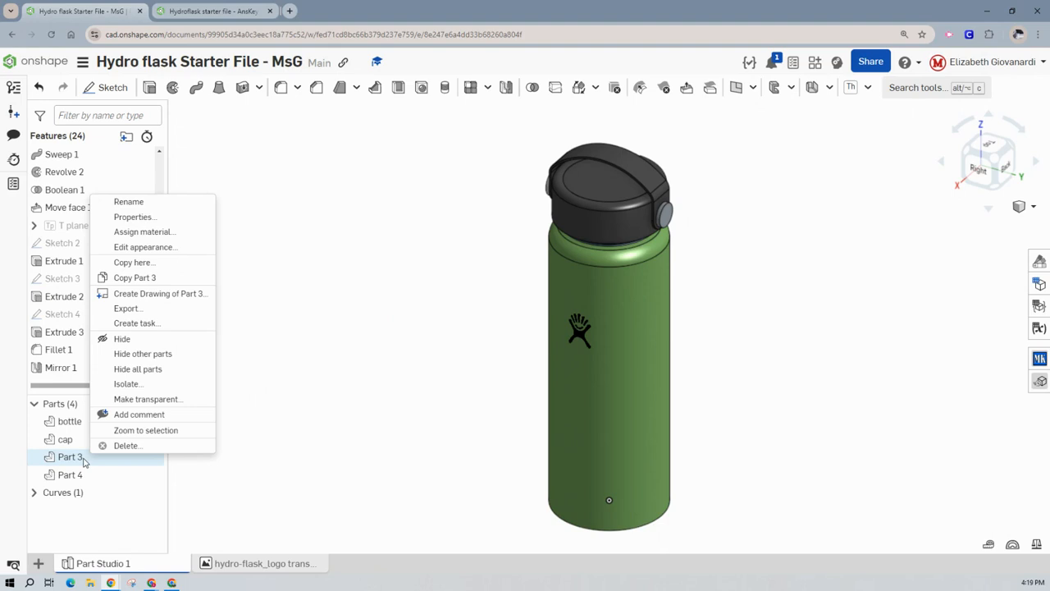
click(402, 326)
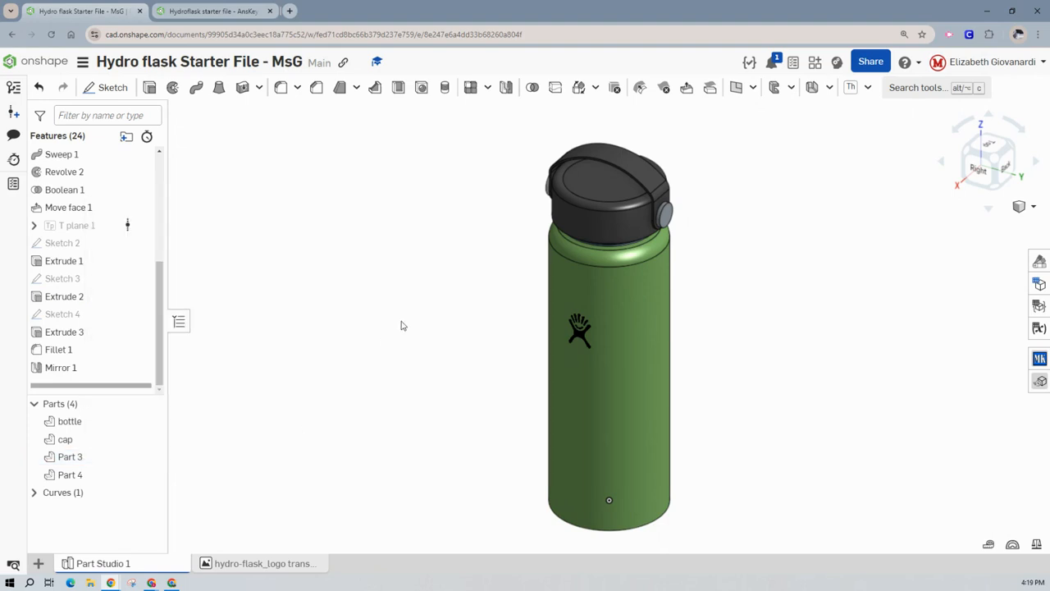
right_click(81, 465)
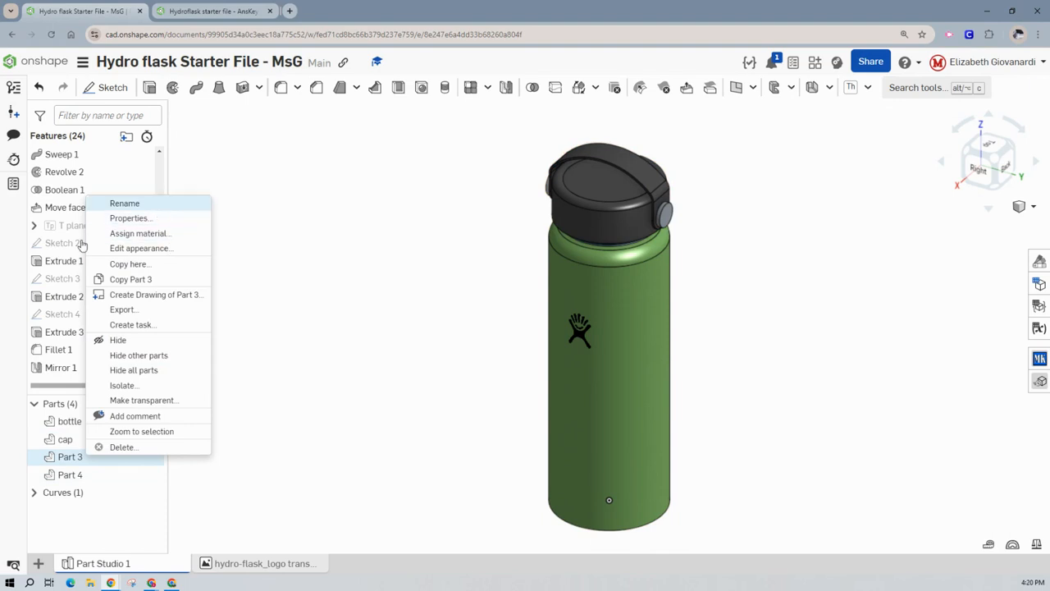
click(125, 204)
text(end)
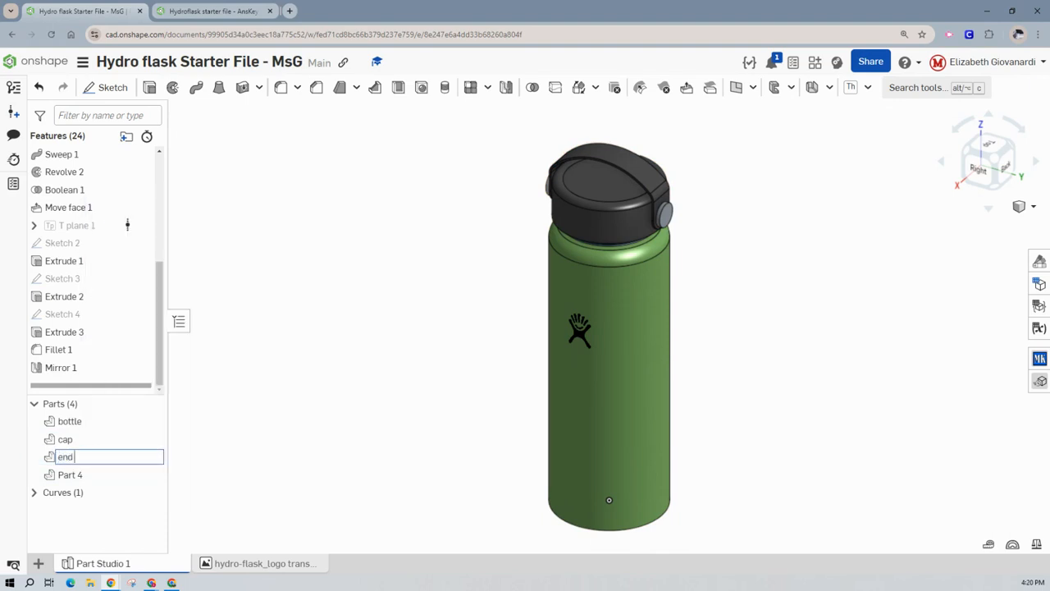
text( cap)
key(Return)
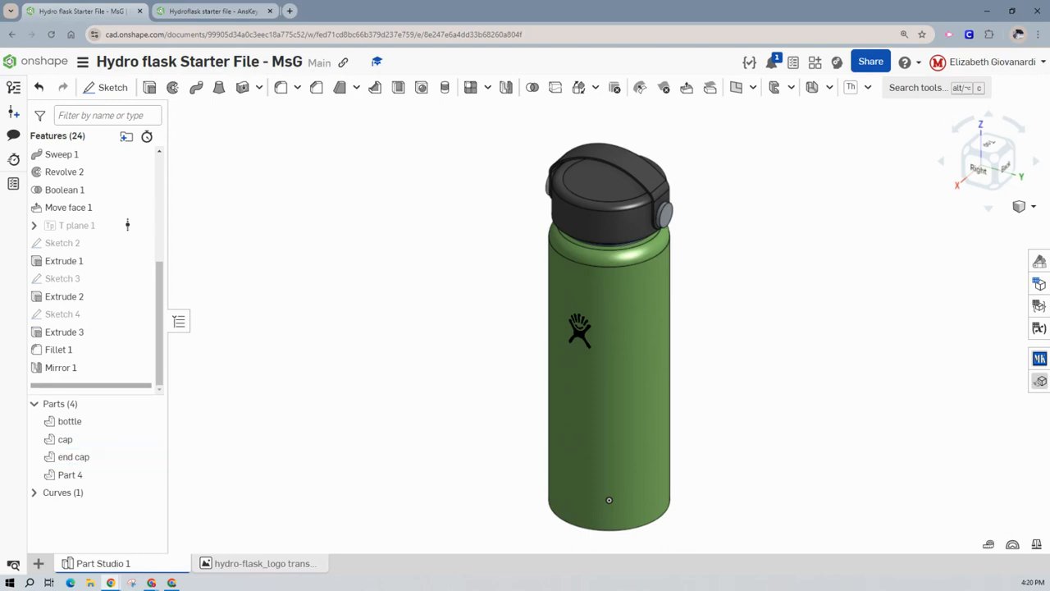
- Rename Part 4, the mirrored disc, as "end cap2"
right_click(127, 487)
click(166, 227)
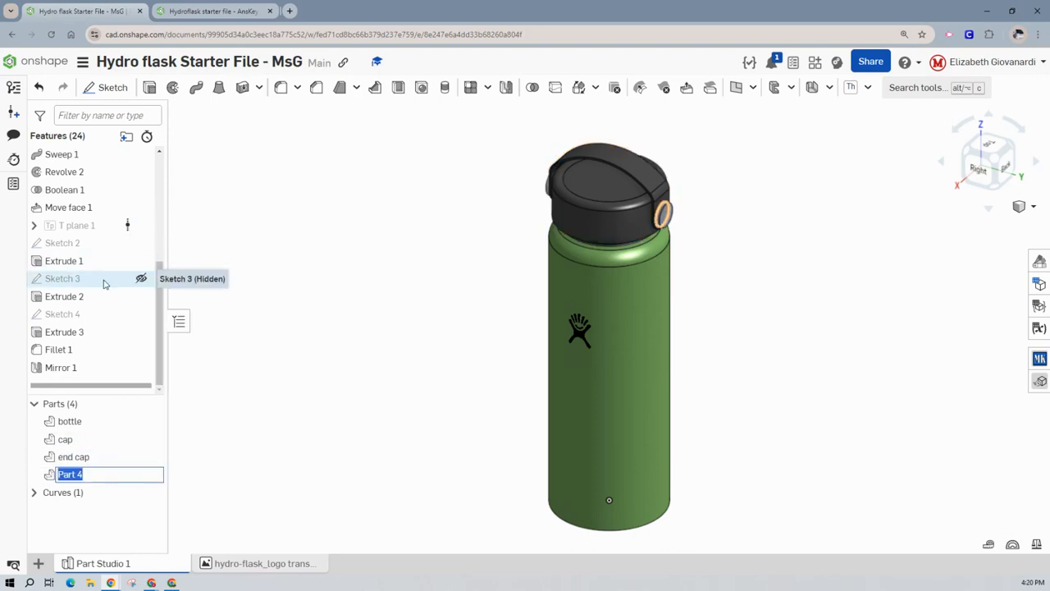
text(end cap2)
key(Return)
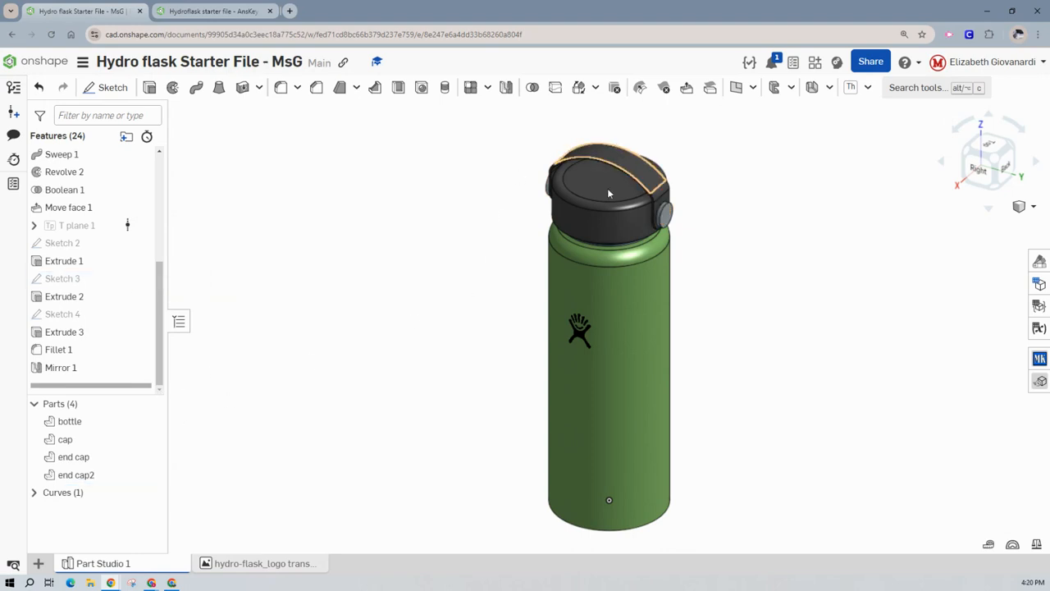
- Change Extrude 3 to the New operation so the handle is a separate part from the cap
double_click(66, 331)
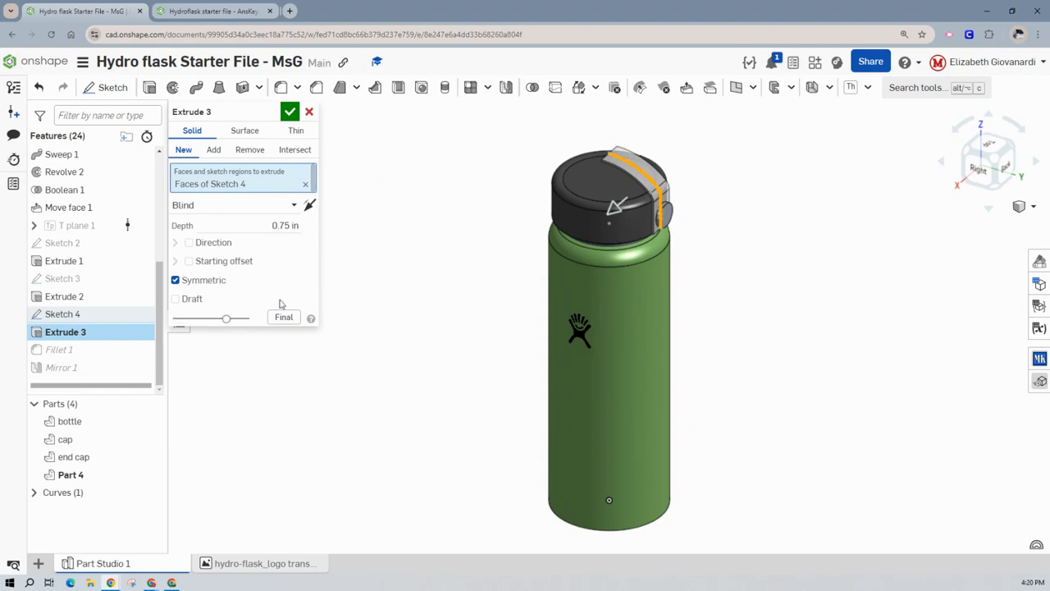
click(291, 112)
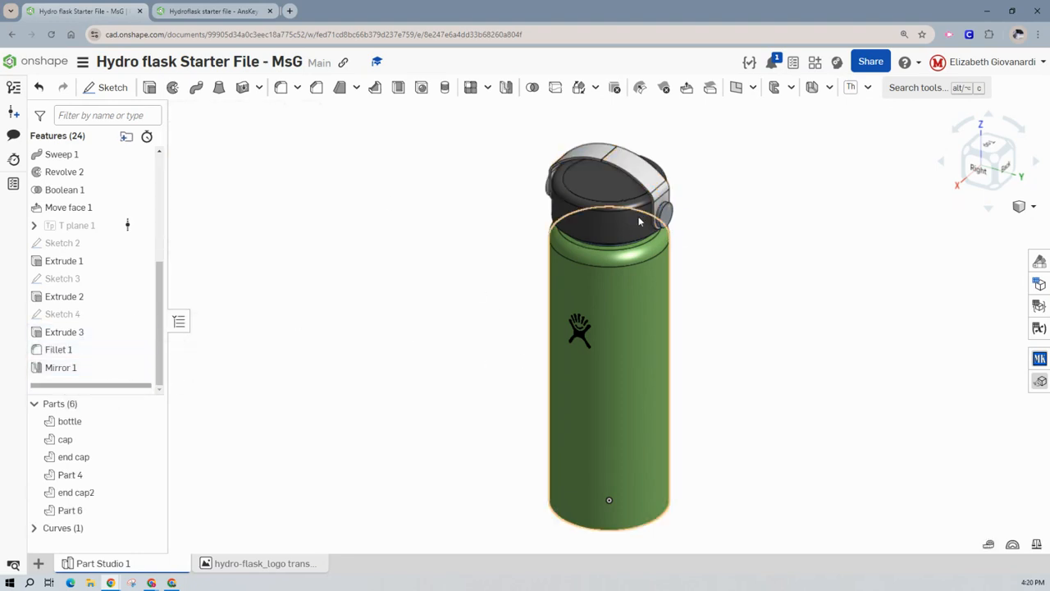
- Combine the two handle halves, Part 4 and Part 6, with a Boolean Union that has Keep tools enabled
scroll(619, 157, up, 4)
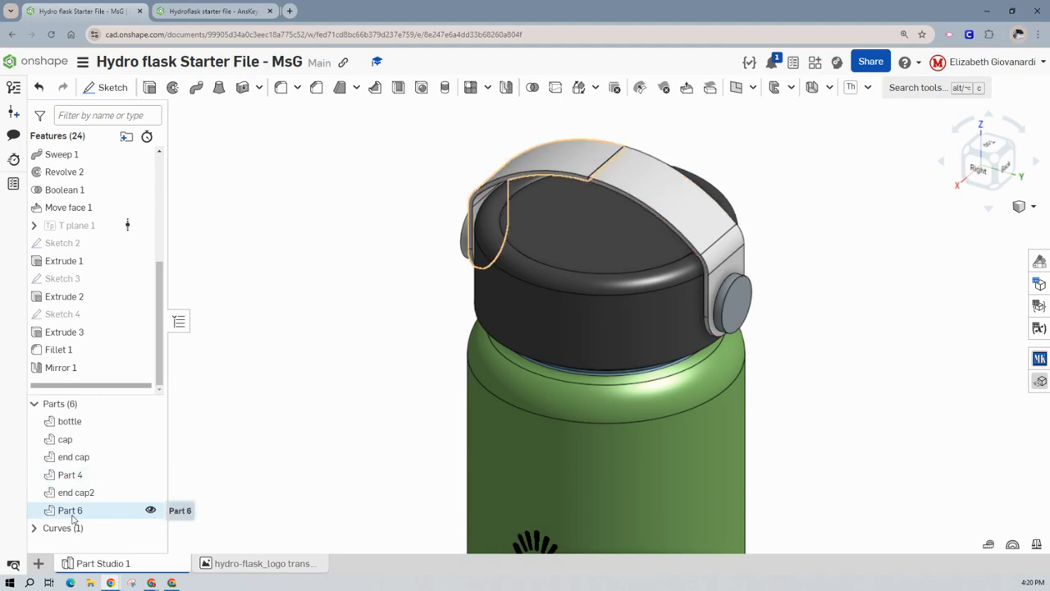
click(69, 475)
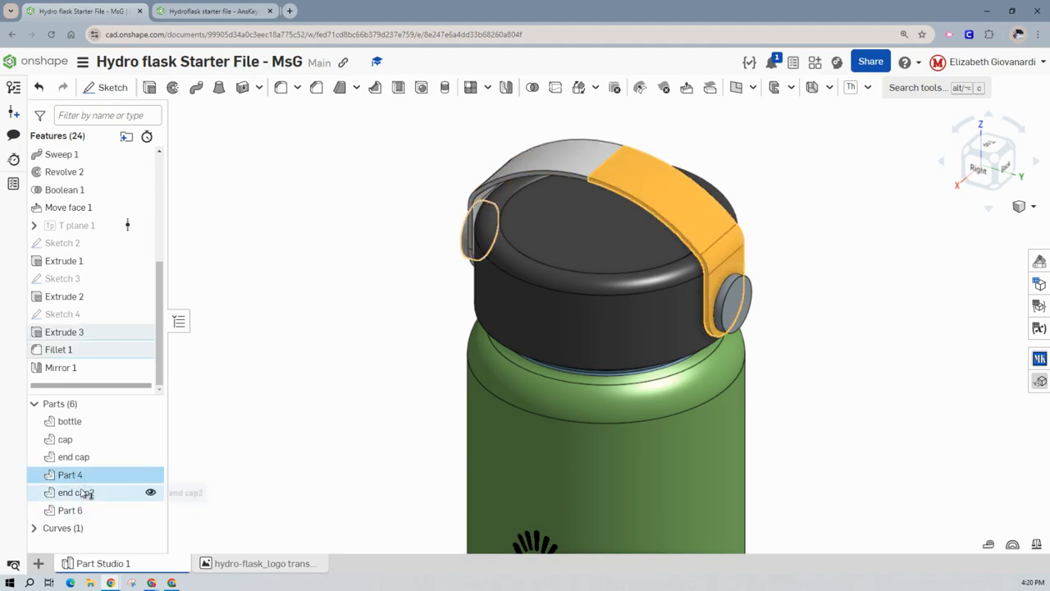
click(71, 510)
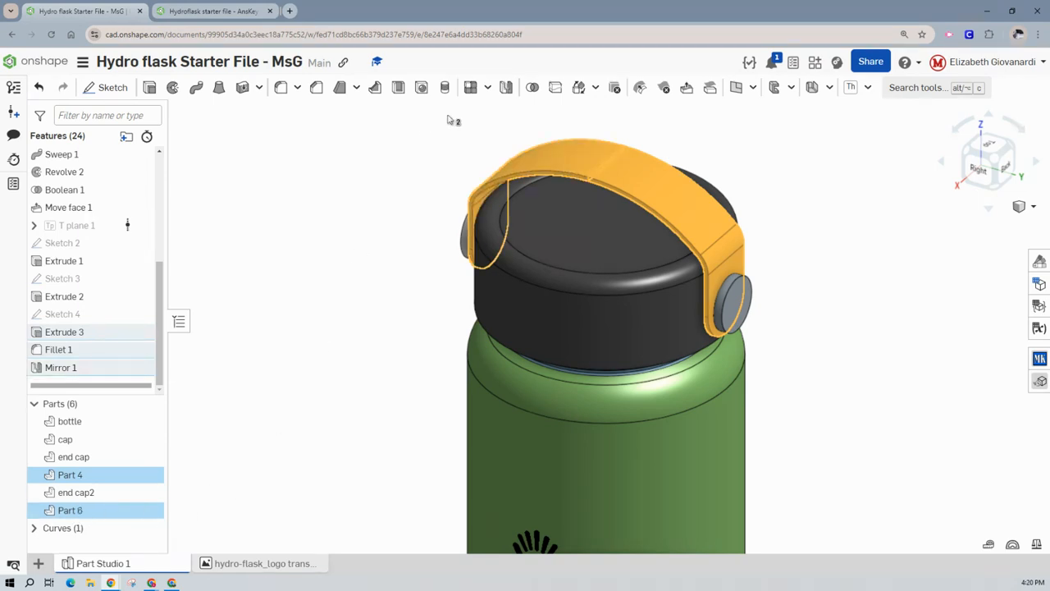
click(532, 87)
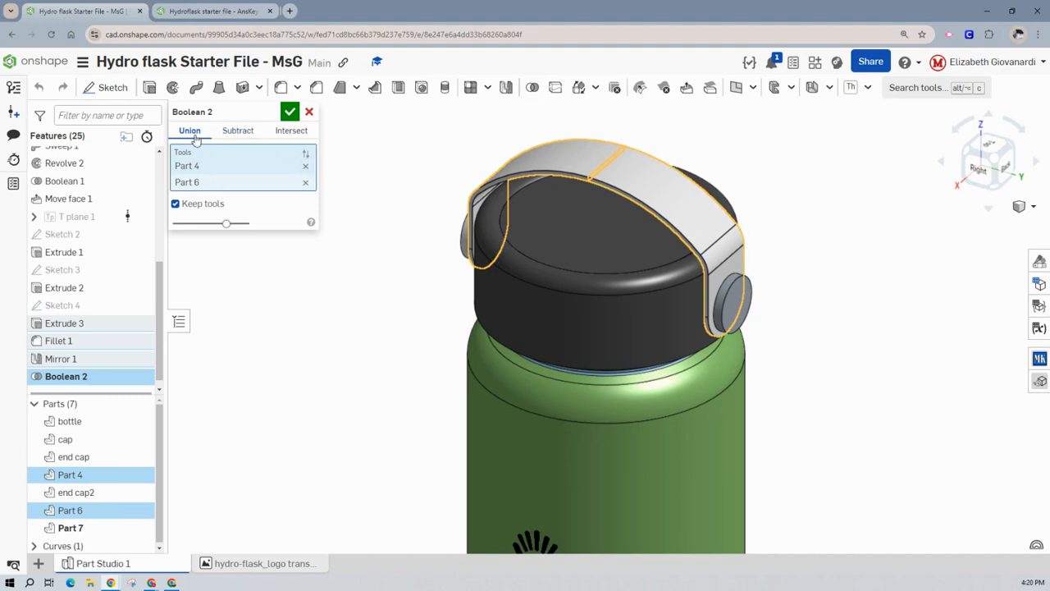
click(291, 112)
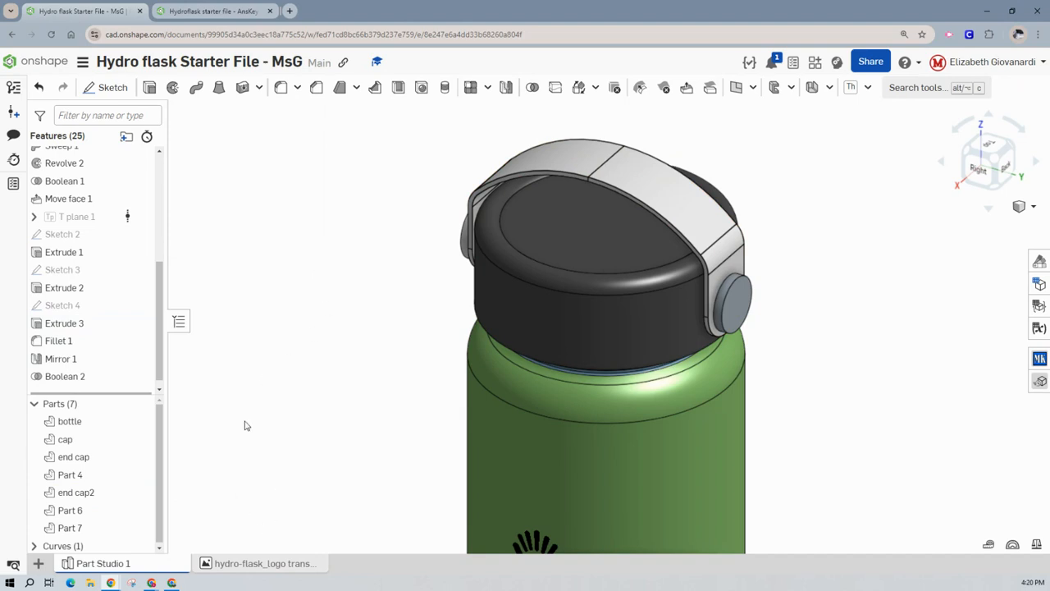
- Disable Keep tools in the Boolean 2 union so only the merged handle part is kept
double_click(72, 376)
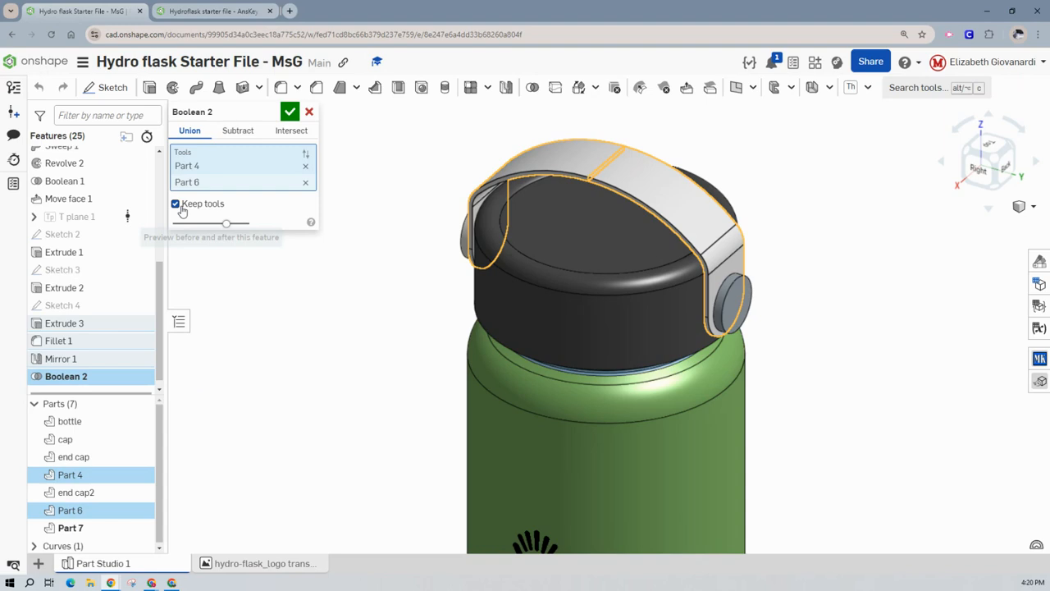
click(182, 209)
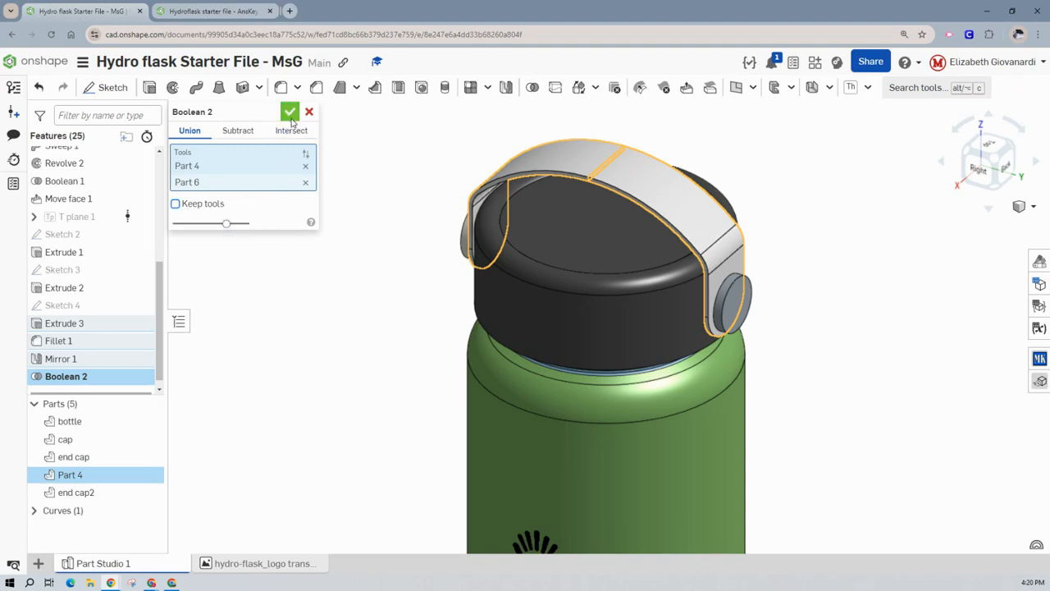
click(290, 113)
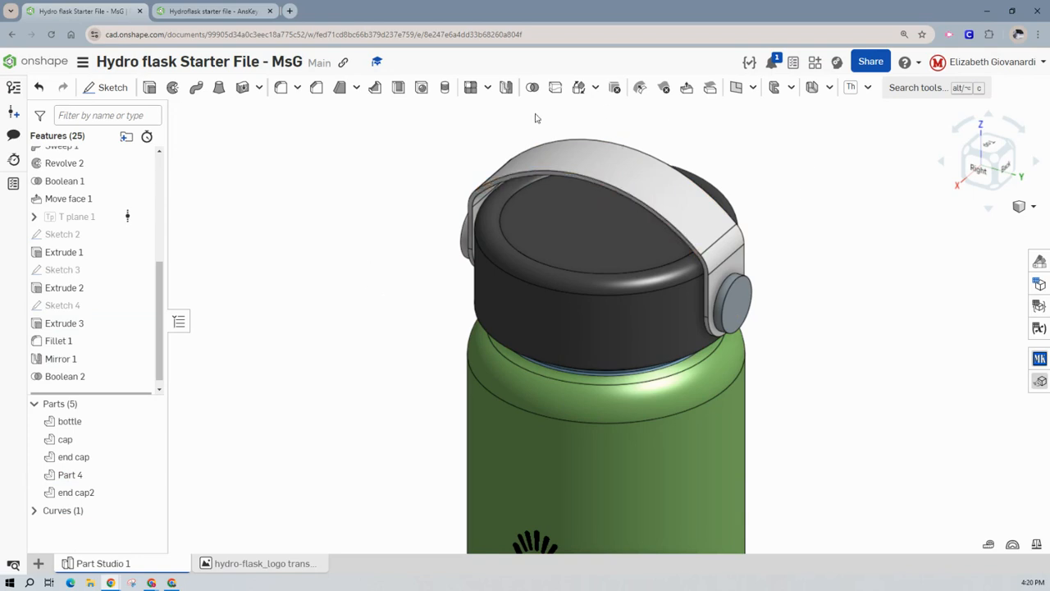
- Rename Part 4, the united handle, as "handle"
scroll(287, 360, down, 5)
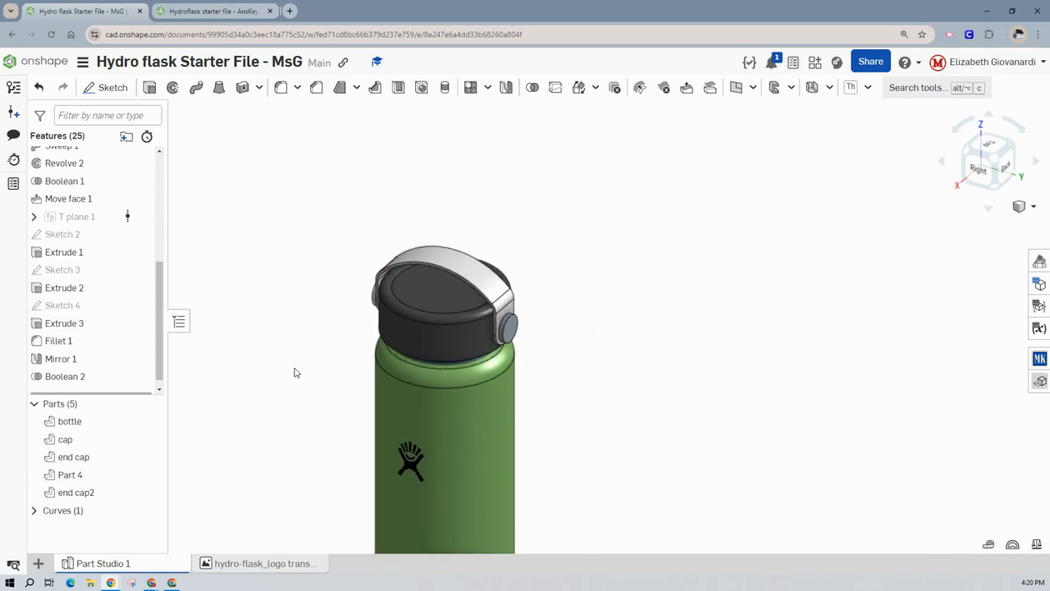
scroll(343, 296, up, 1)
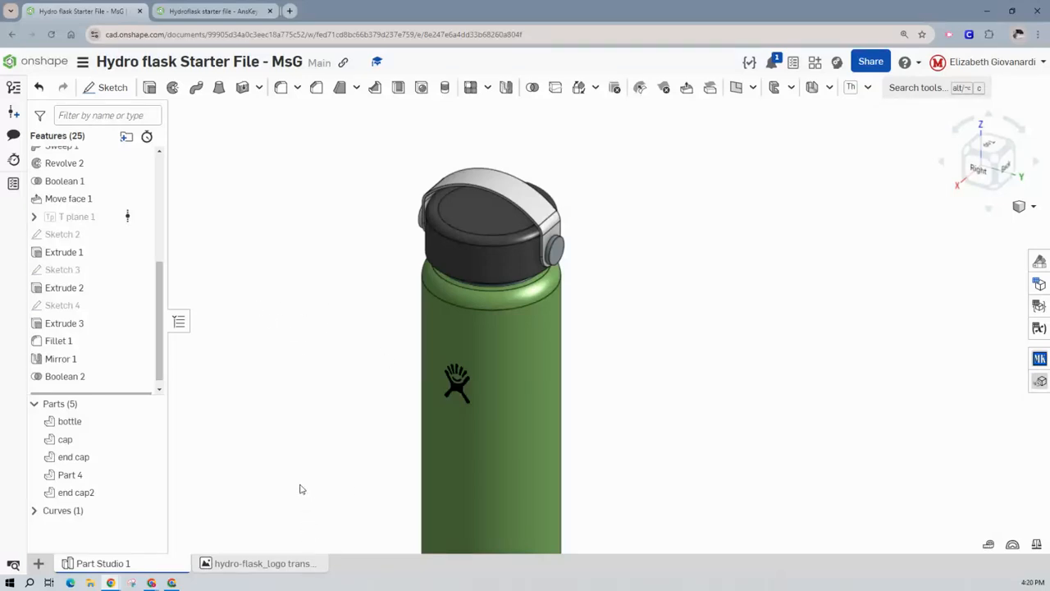
right_click(71, 479)
click(115, 216)
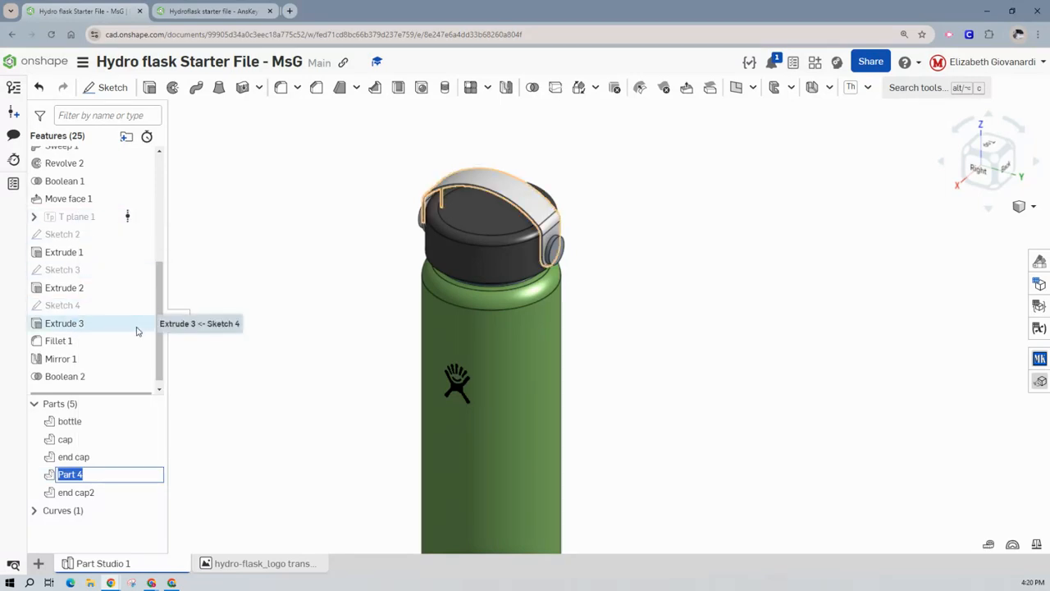
text(hanbdle)
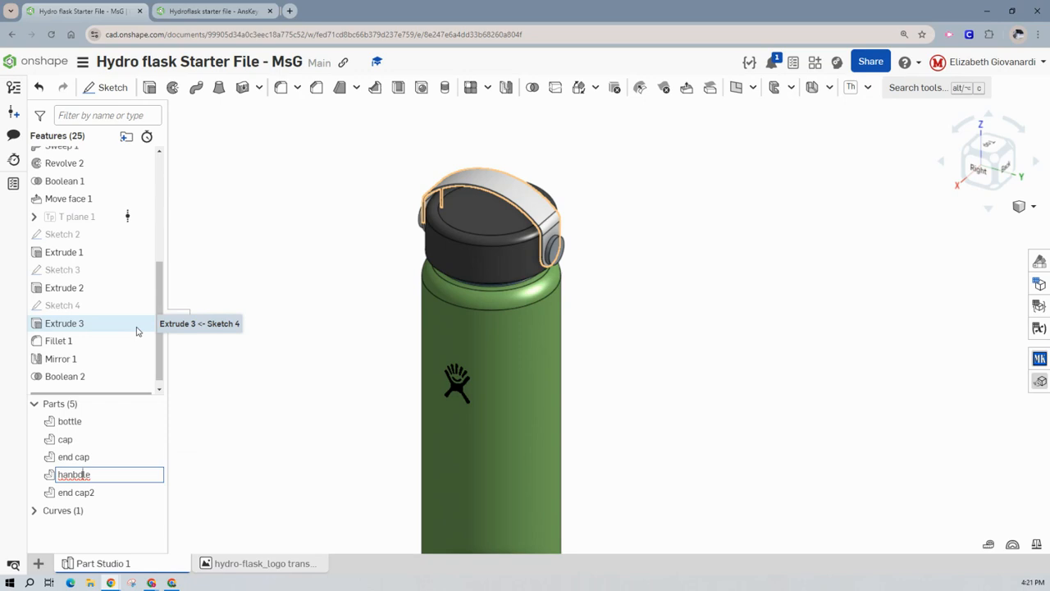
key(BackSpace)
key(BackSpace)
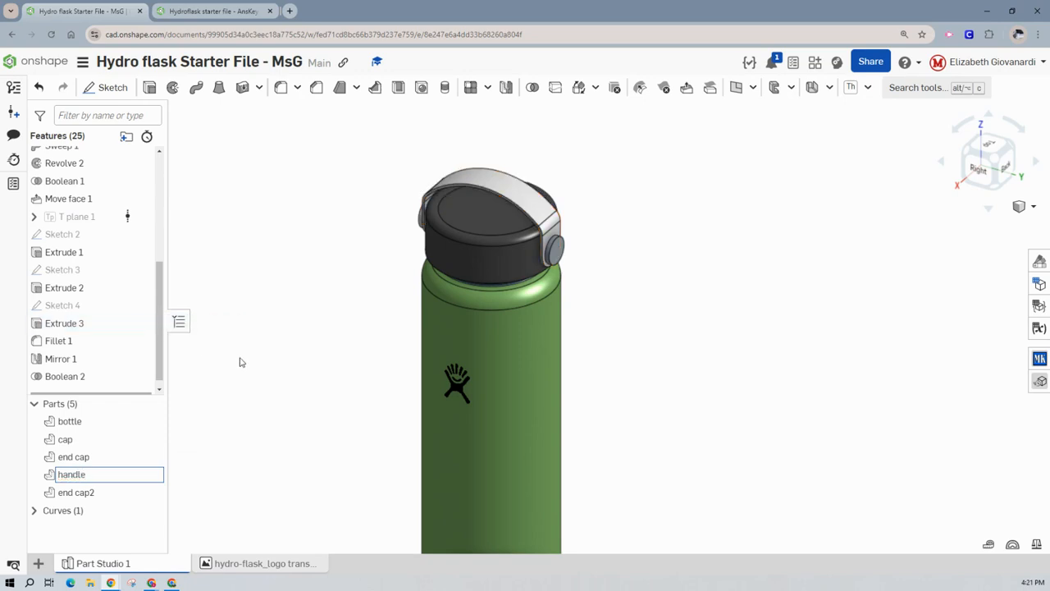
key(Return)
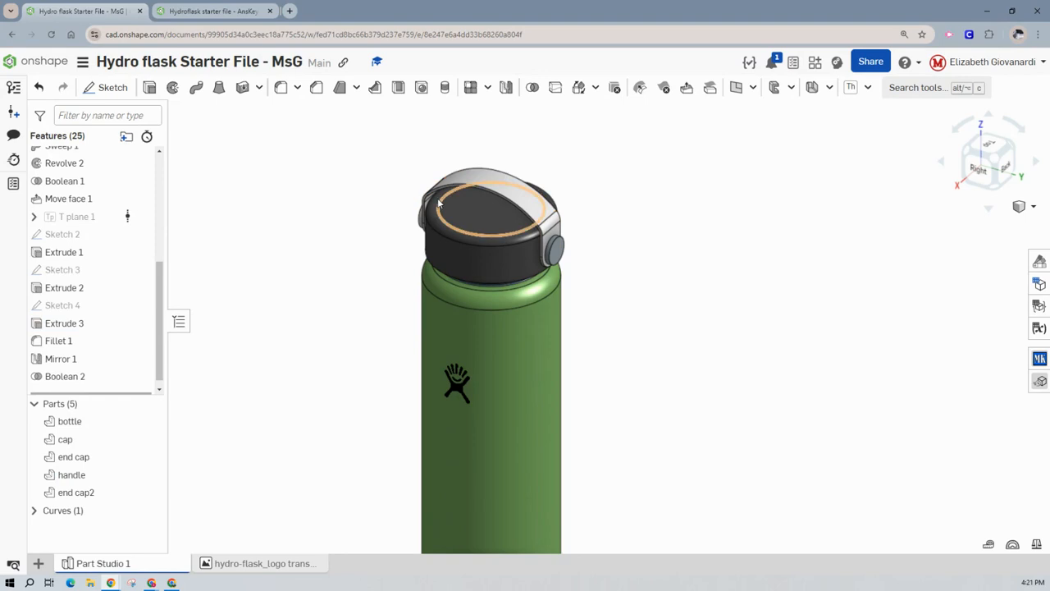
- Assign HDPE (High-Density Polyethylene) from the Onshape Material Library to the cap, end cap, handle and end cap2 parts
scroll(421, 163, down, 2)
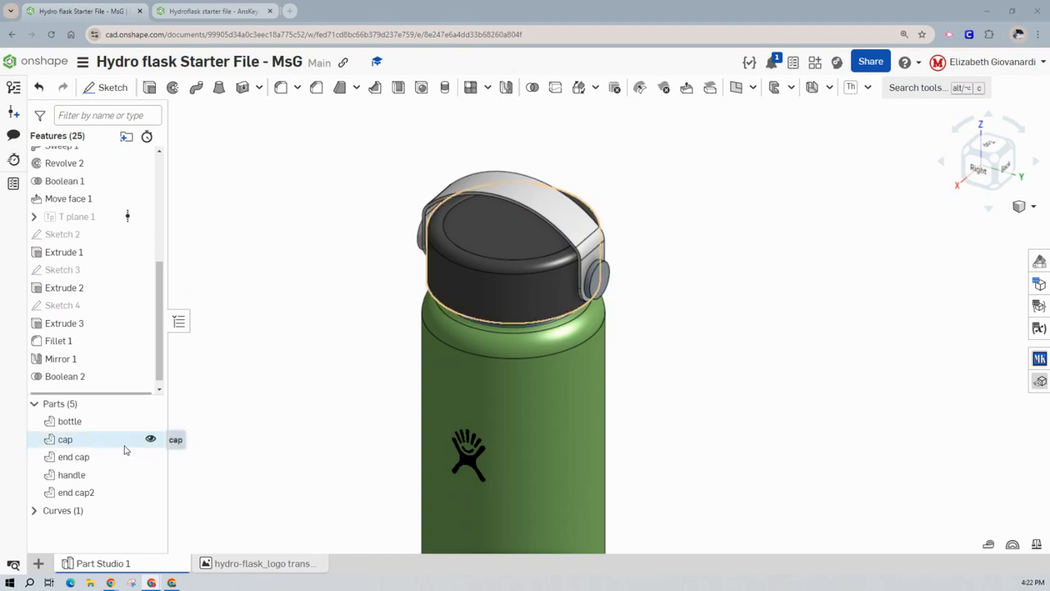
click(97, 447)
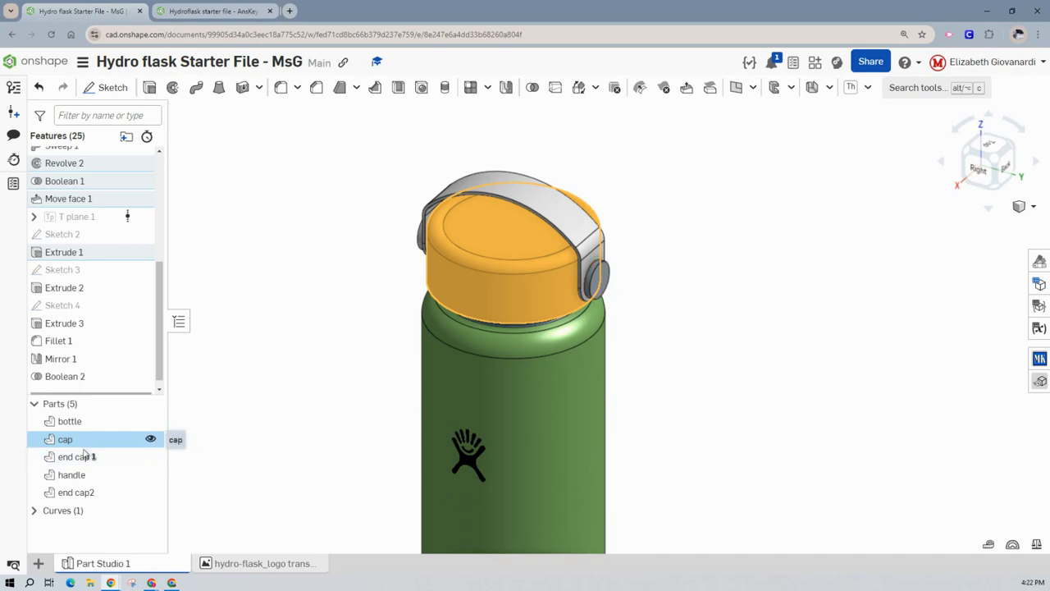
shift+click(79, 493)
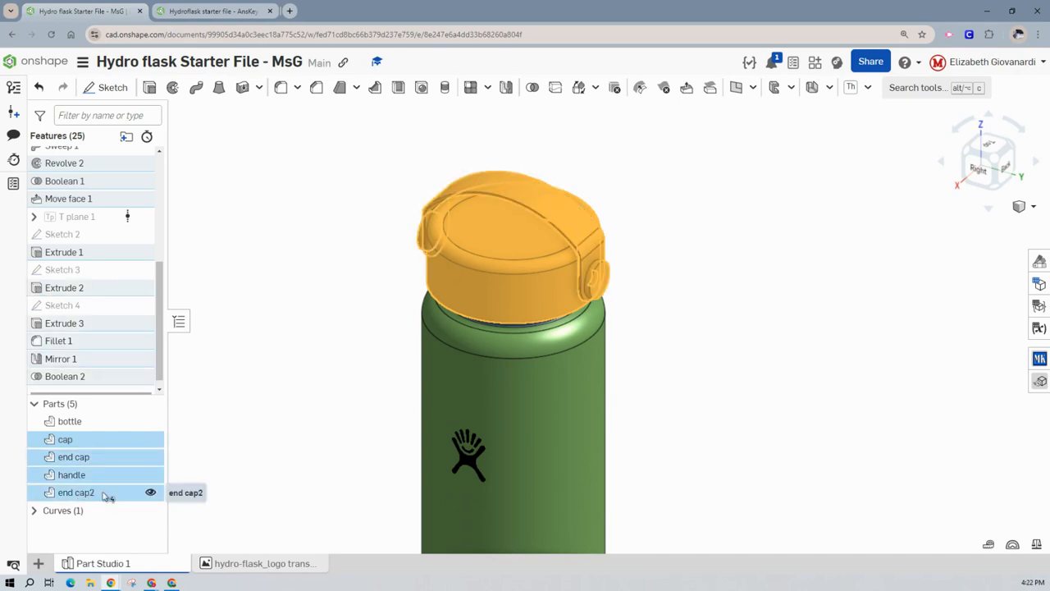
right_click(103, 497)
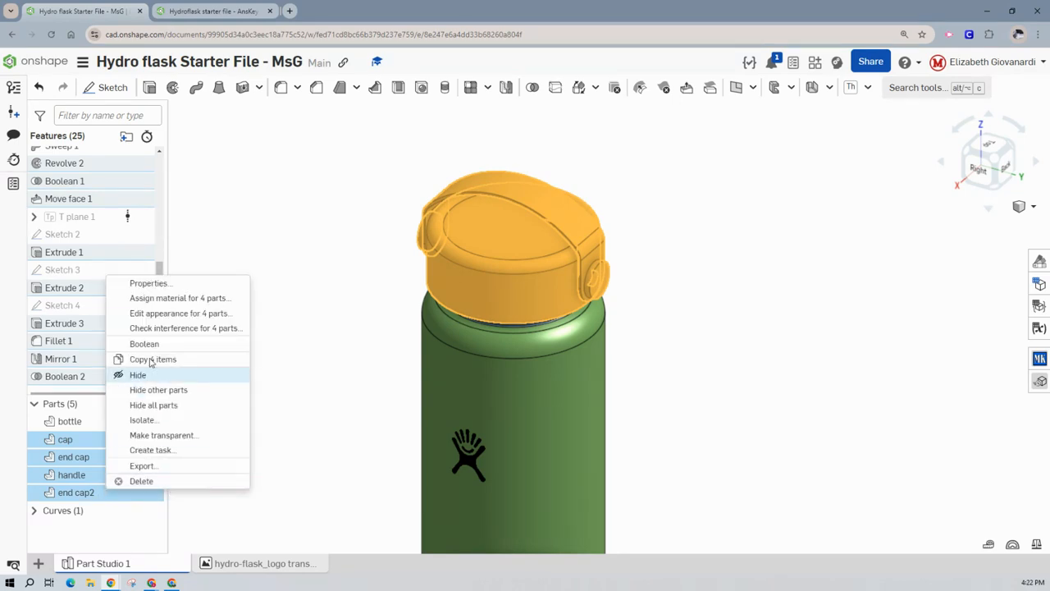
click(193, 300)
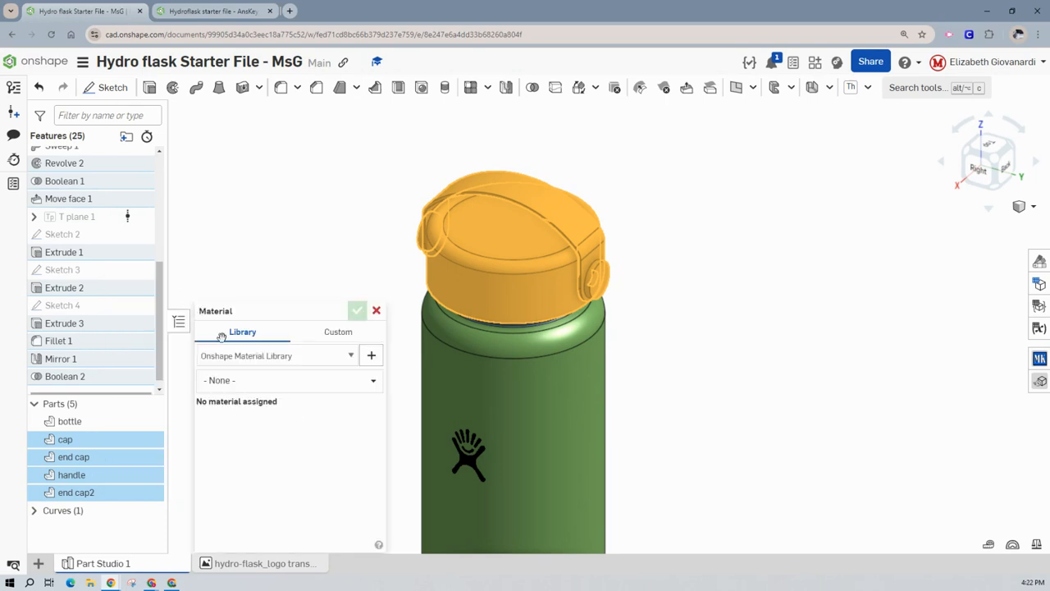
click(242, 383)
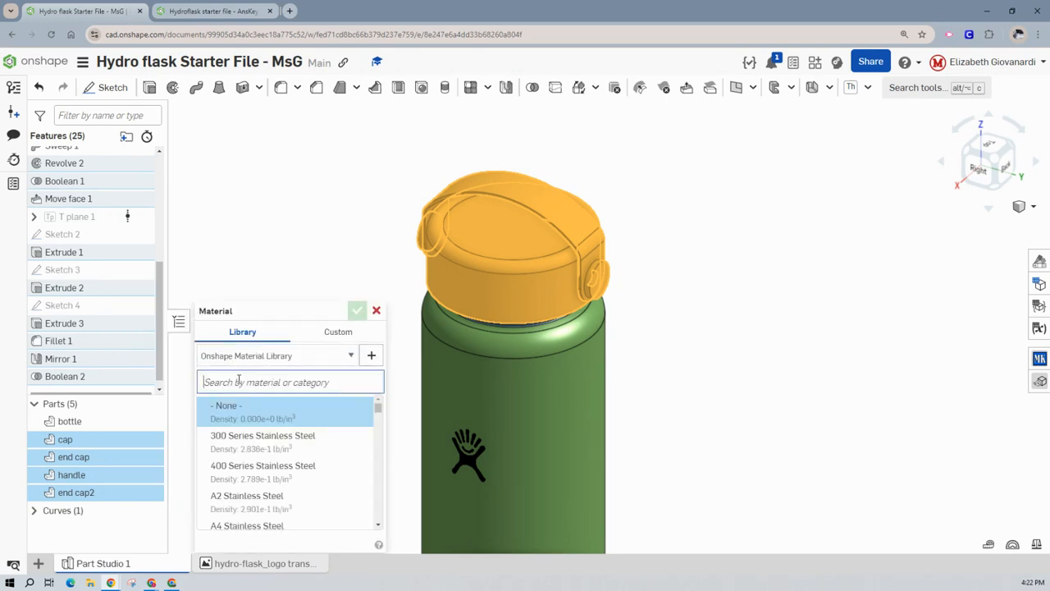
text(hdpe)
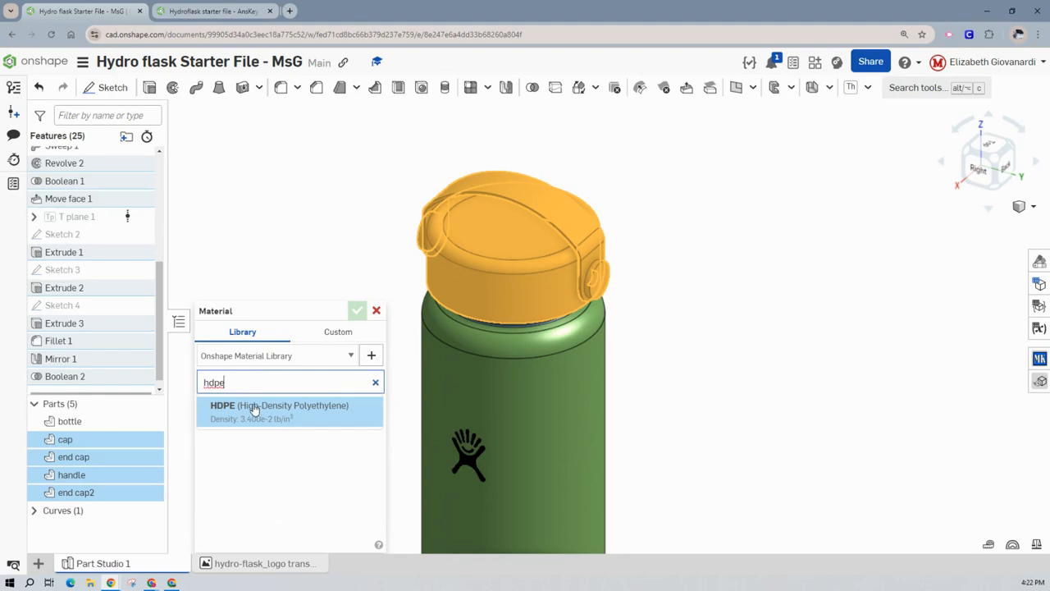
click(254, 410)
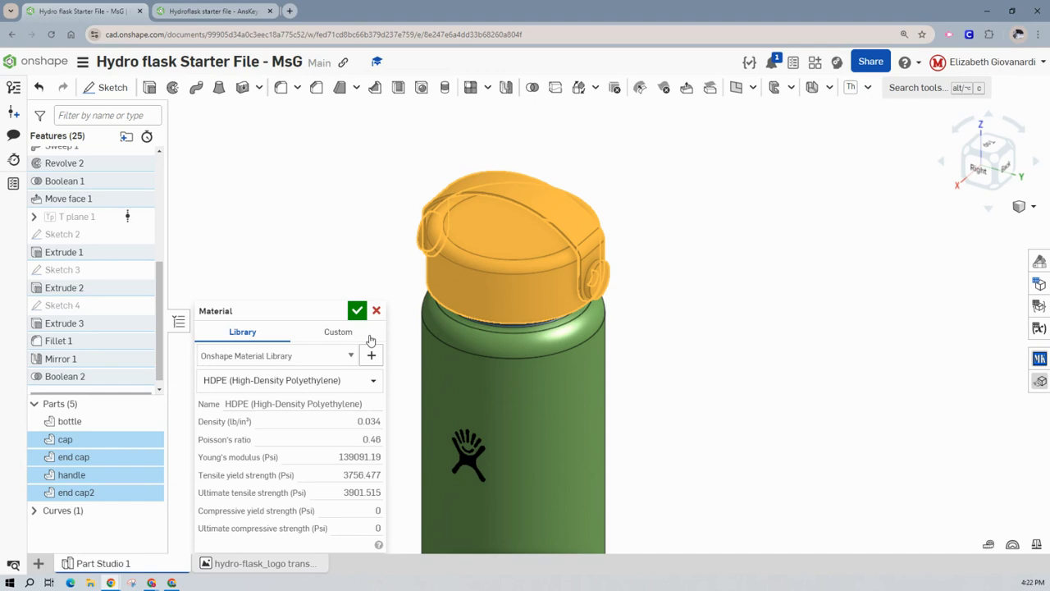
click(354, 314)
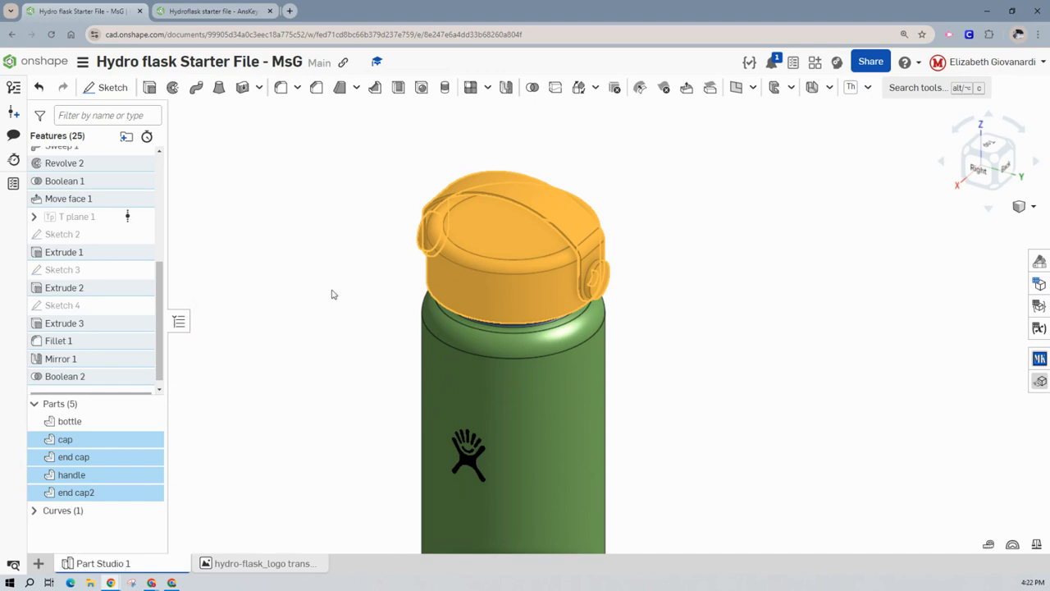
click(334, 296)
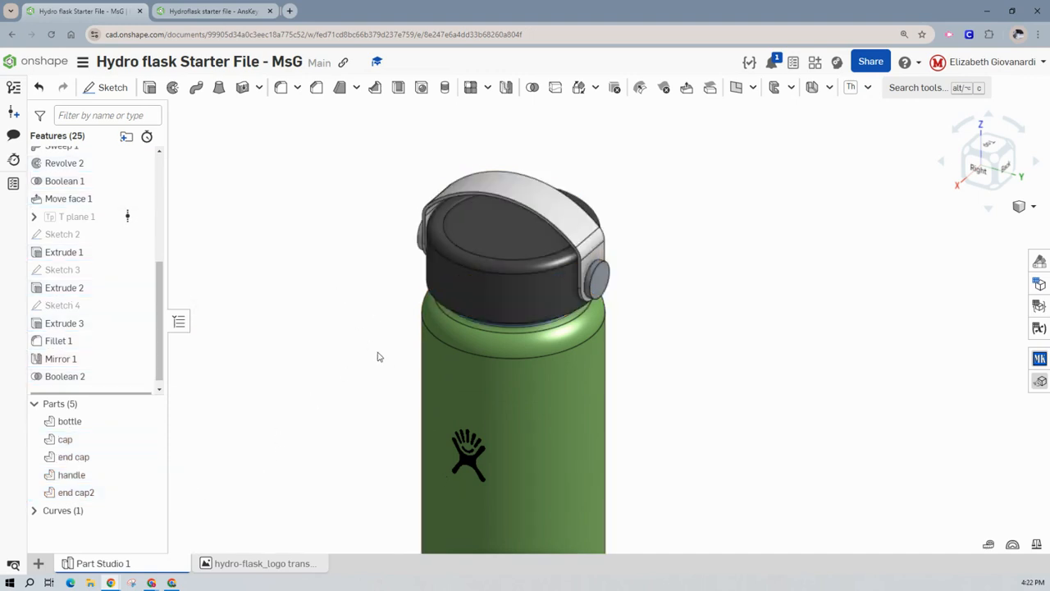